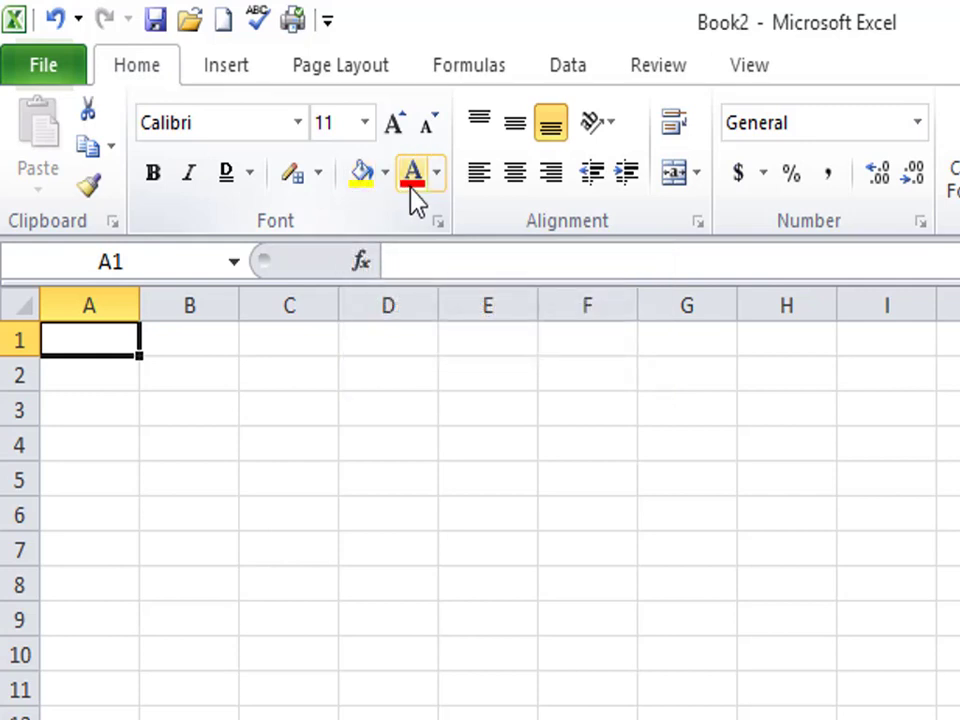
Step: Enter the headers NAME, TAMIL, ENGLISH and MATHS across cells A1:D1
{"action": "left_click", "coordinate": [290, 712]}
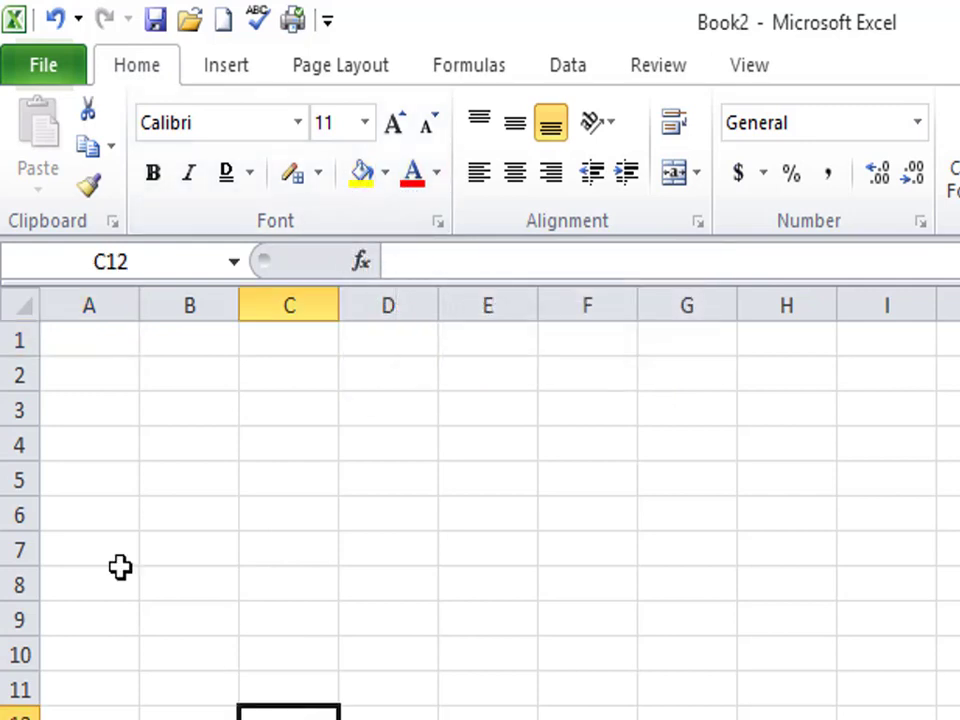
{"action": "left_click", "coordinate": [90, 334]}
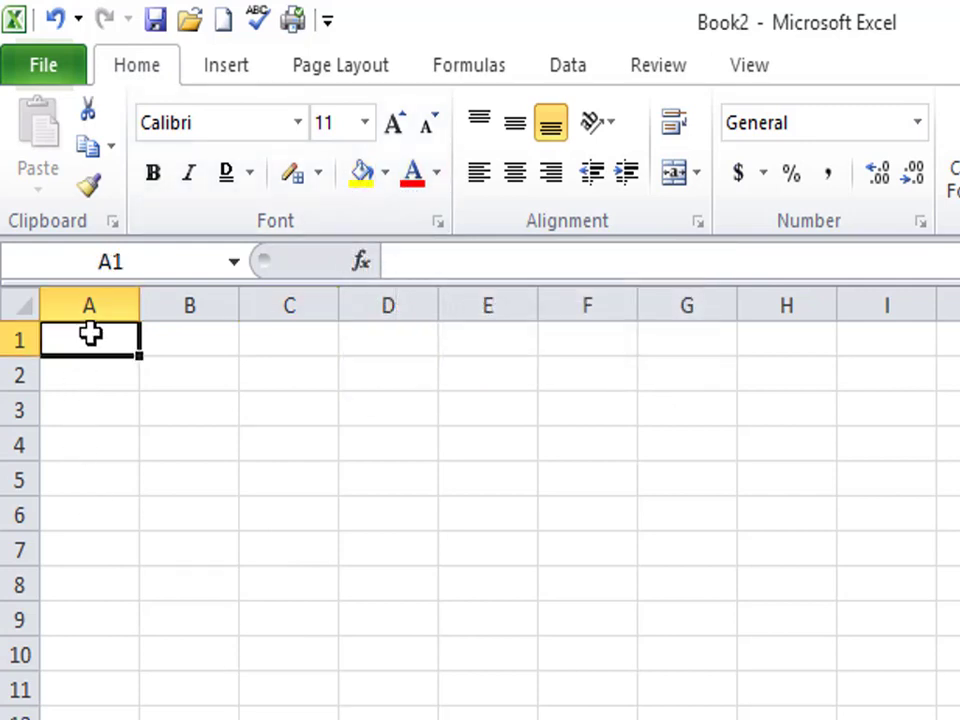
{"action": "type", "text": "NAME"}
{"action": "key", "text": "Tab"}
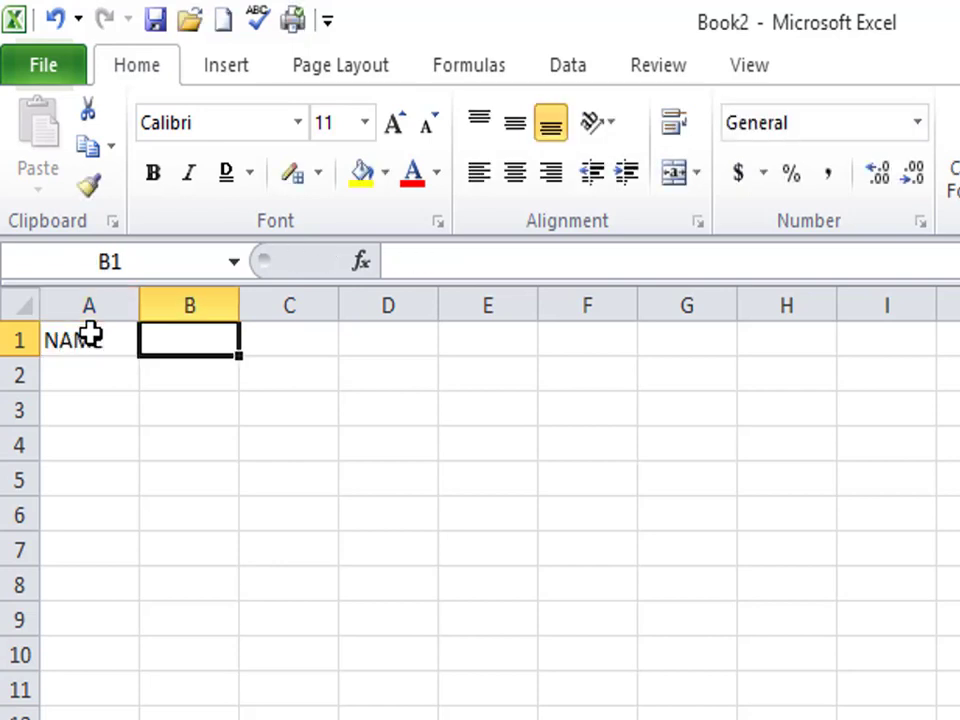
{"action": "type", "text": "TAMIL"}
{"action": "key", "text": "Tab"}
{"action": "type", "text": "N"}
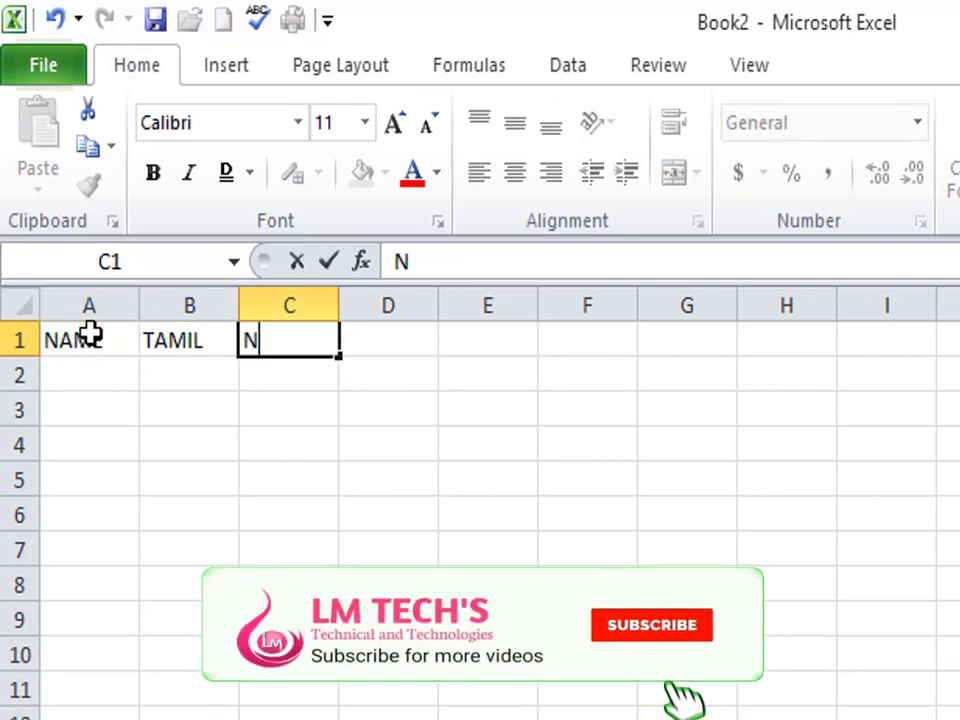
{"action": "key", "text": "BackSpace"}
{"action": "type", "text": "ENGLISH"}
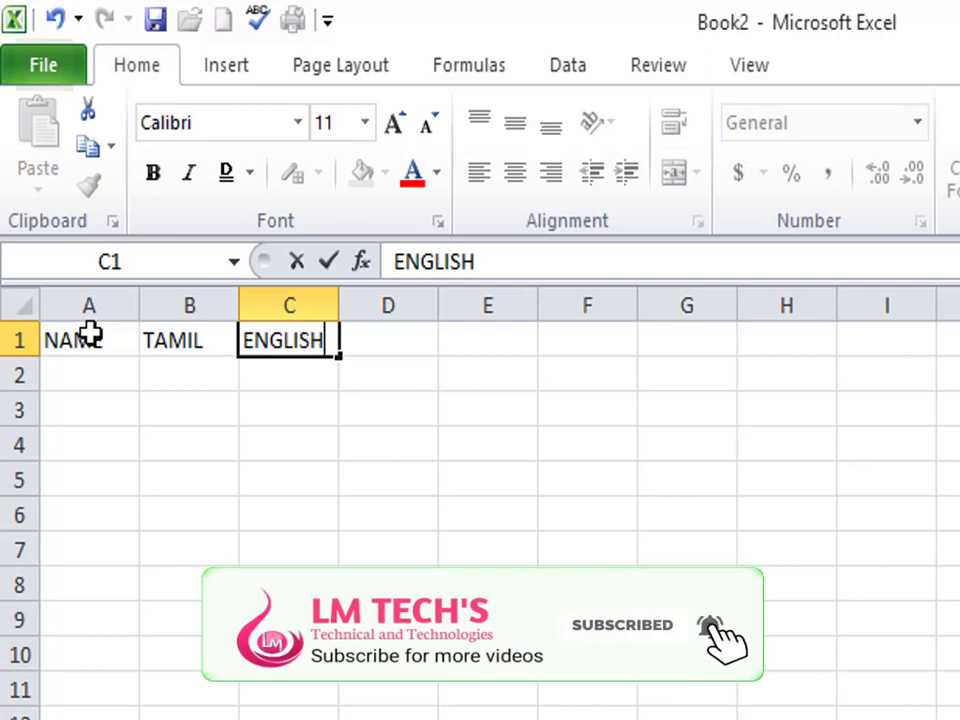
{"action": "key", "text": "Tab"}
{"action": "key", "text": "Tab"}
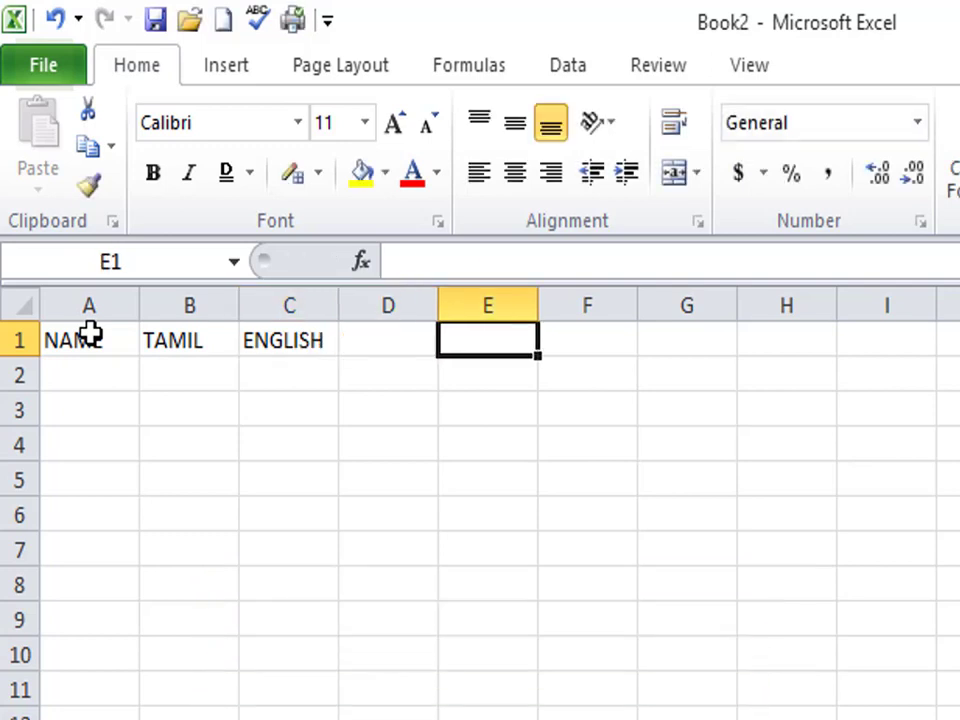
{"action": "key", "text": "Left"}
{"action": "type", "text": "MAT"}
{"action": "key", "text": "Return"}
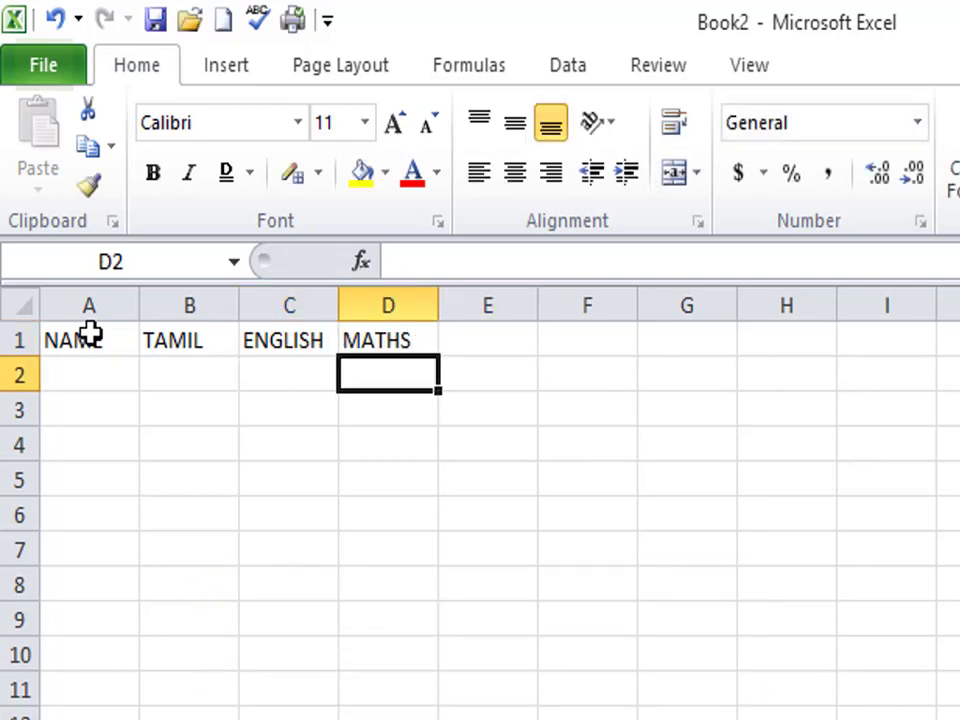
Step: Type five student names down the NAME column in A2:A6
{"action": "key", "text": "Left"}
{"action": "key", "text": "Left"}
{"action": "key", "text": "Left"}
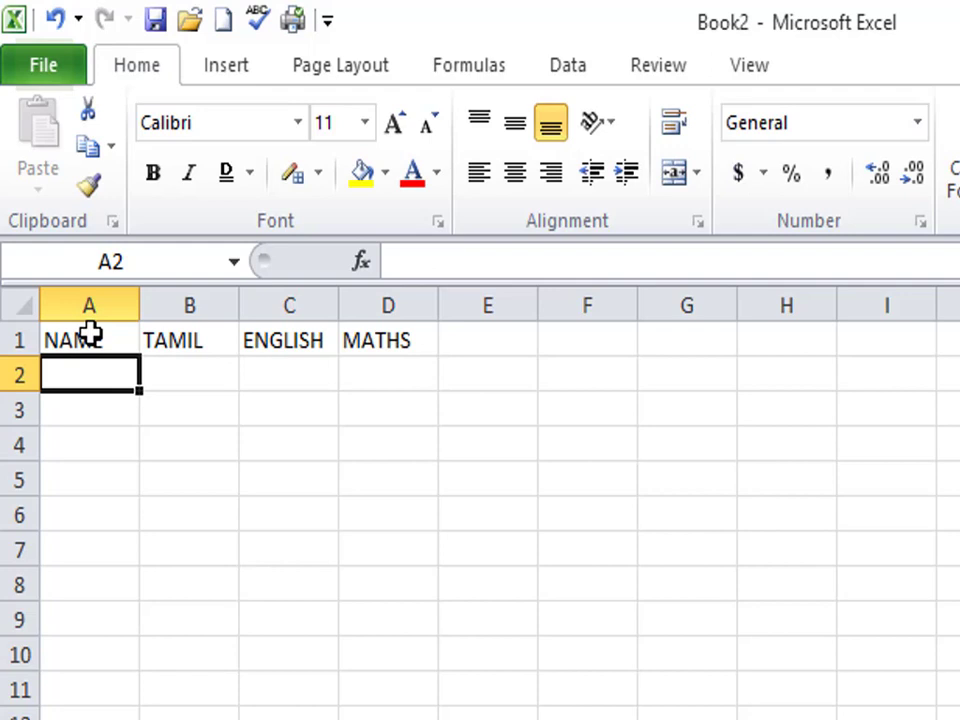
{"action": "type", "text": "ABUI"}
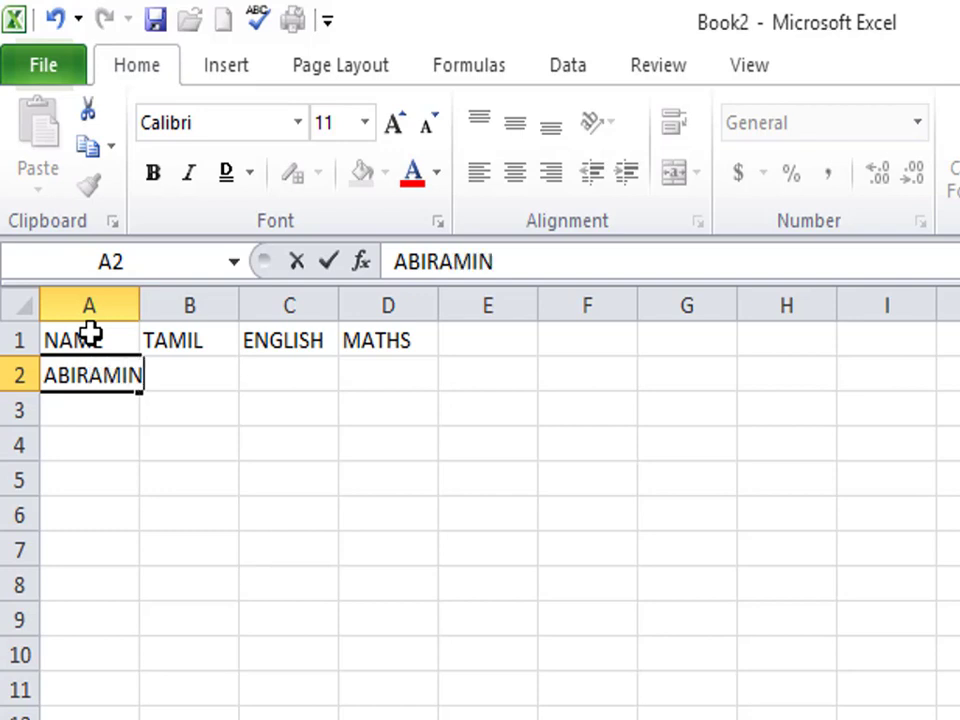
{"action": "key", "text": "Return"}
{"action": "type", "text": "ARUN"}
{"action": "key", "text": "Return"}
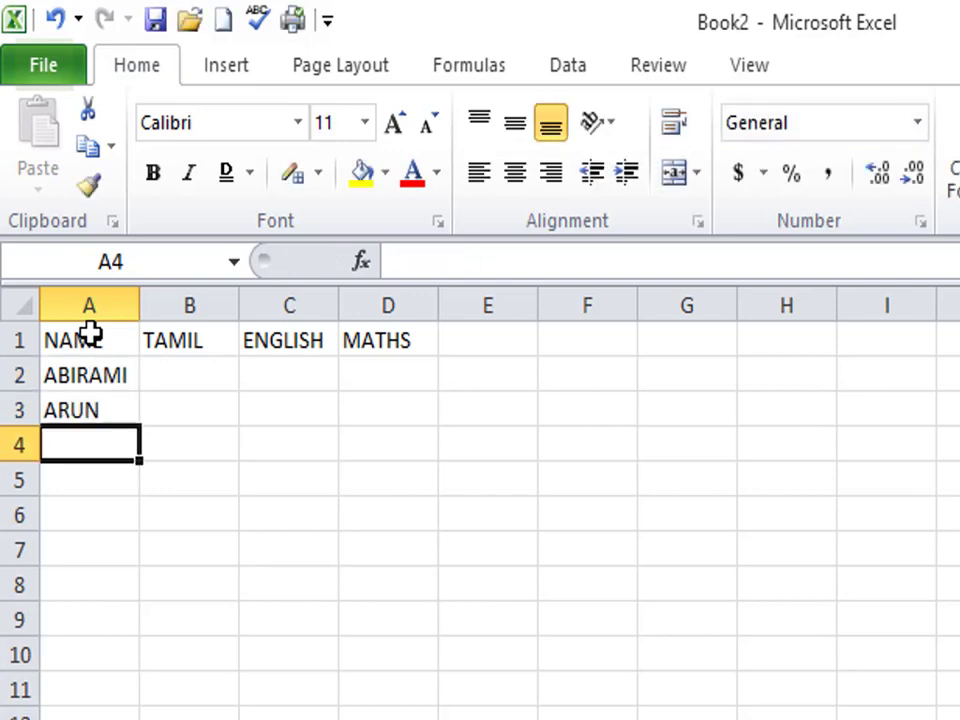
{"action": "type", "text": "KAVITHA"}
{"action": "key", "text": "Return"}
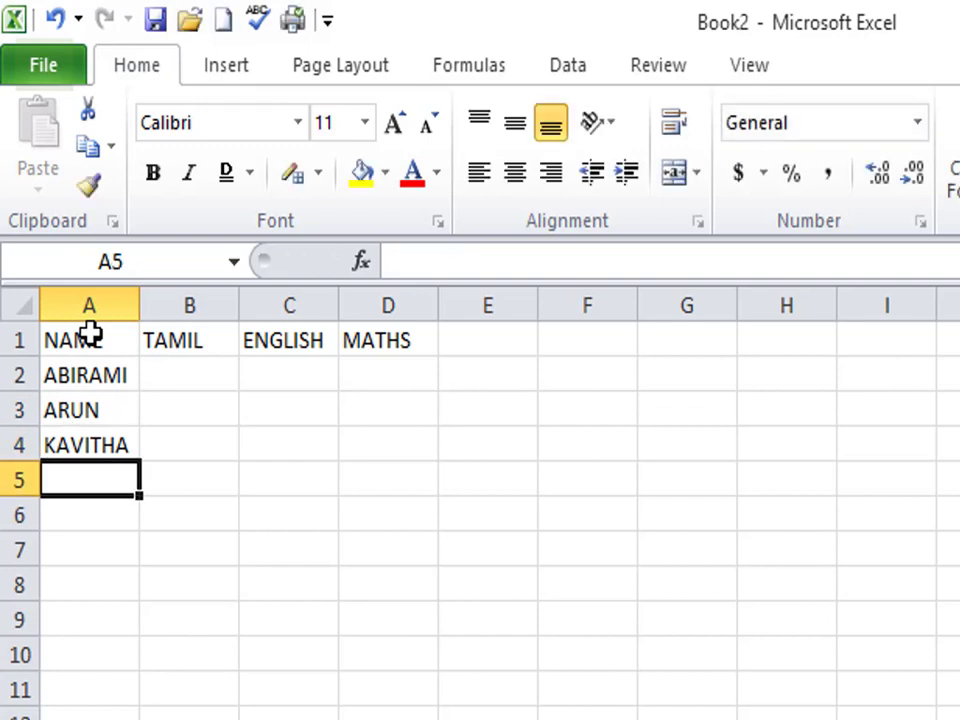
{"action": "type", "text": "NAVEEN"}
{"action": "key", "text": "Return"}
{"action": "type", "text": "S"}
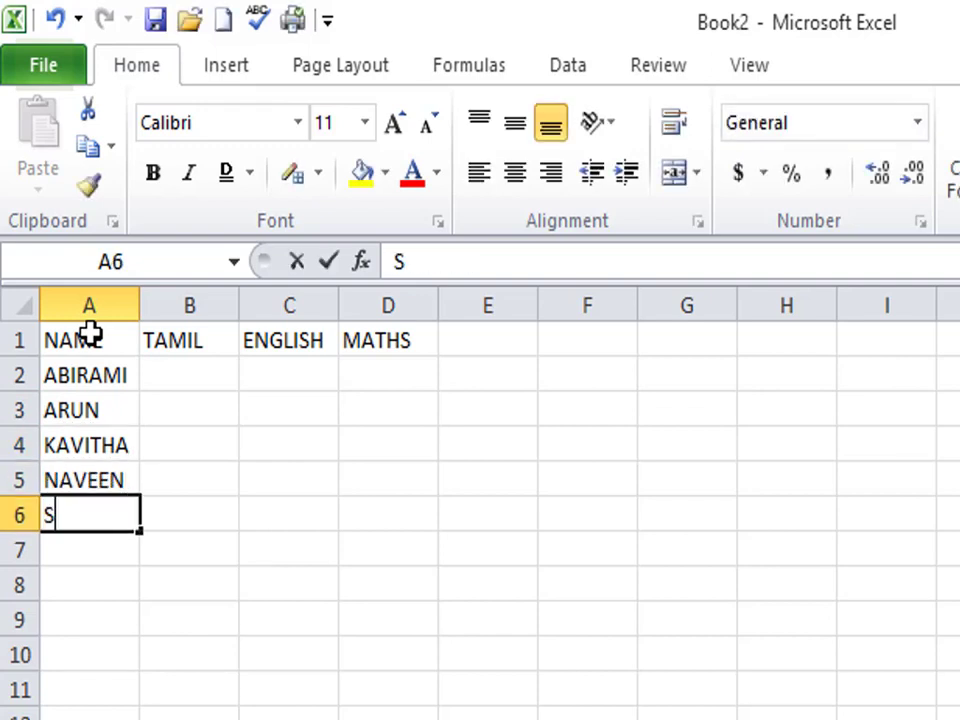
{"action": "type", "text": "RI"}
{"action": "type", "text": "ITH"}
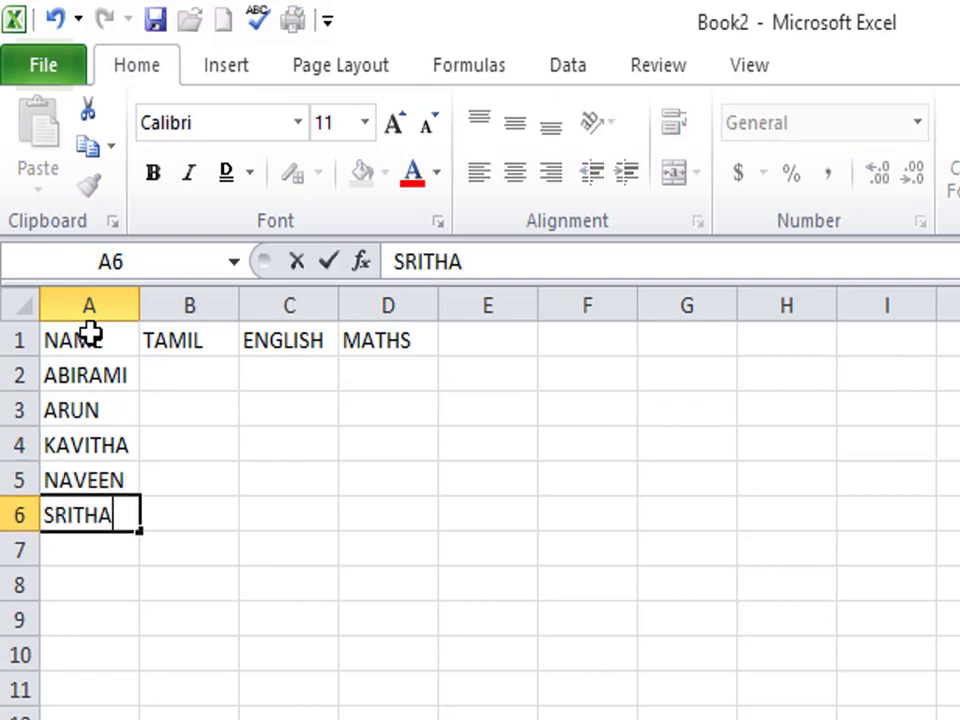
{"action": "key", "text": "Up"}
{"action": "key", "text": "Up"}
{"action": "key", "text": "Up"}
{"action": "key", "text": "Up"}
{"action": "key", "text": "Right"}
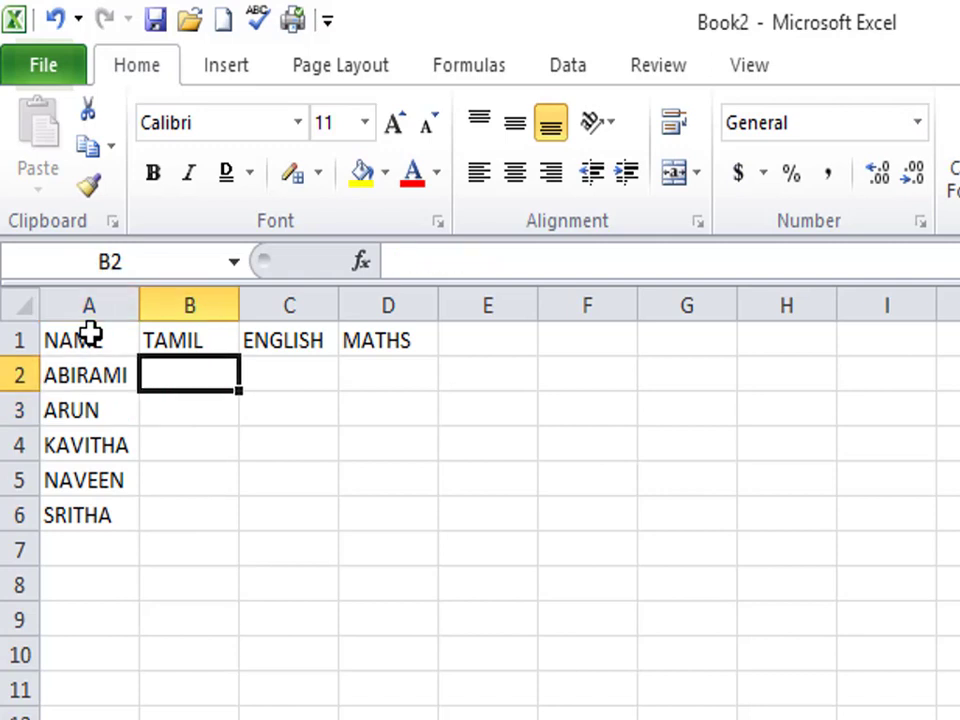
Step: Enter marks 98, 67, 89 in row 2 and 89, 89, 67 in row 3
{"action": "type", "text": "98"}
{"action": "key", "text": "Tab"}
{"action": "type", "text": "67"}
{"action": "key", "text": "Tab"}
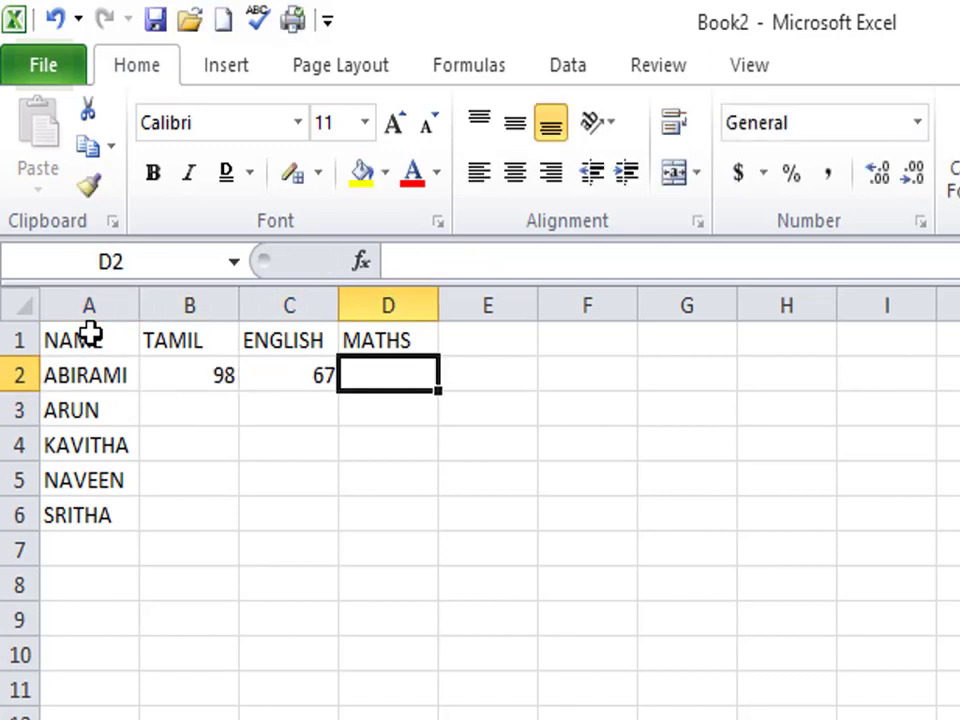
{"action": "type", "text": "89"}
{"action": "key", "text": "Tab"}
{"action": "key", "text": "Left"}
{"action": "key", "text": "Down"}
{"action": "key", "text": "Left"}
{"action": "key", "text": "Left"}
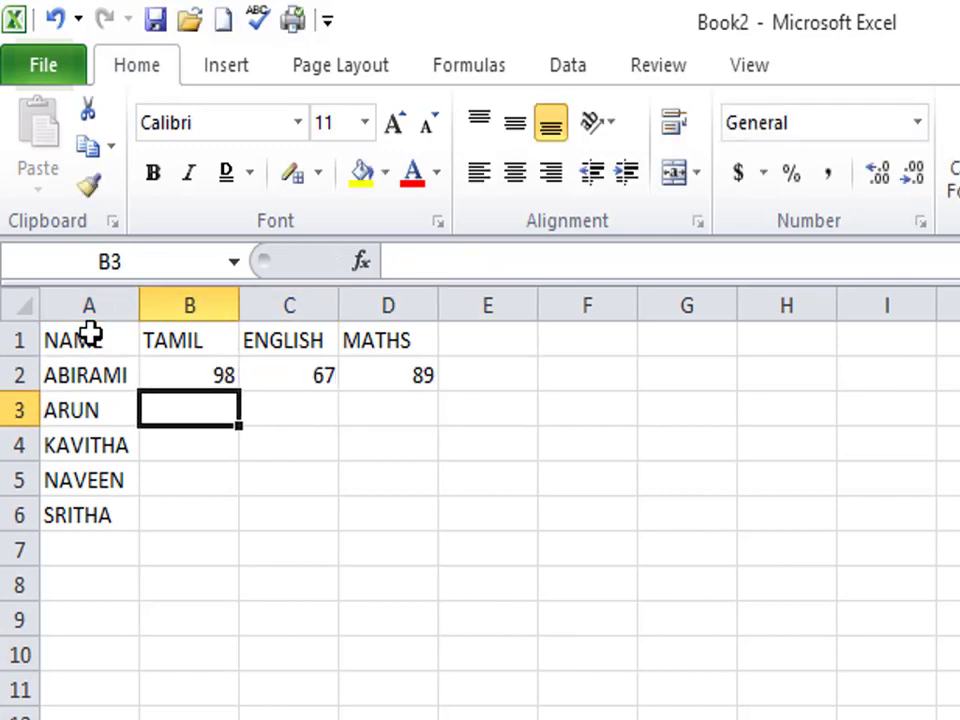
{"action": "type", "text": "89"}
{"action": "key", "text": "Tab"}
{"action": "type", "text": "89"}
{"action": "key", "text": "Tab"}
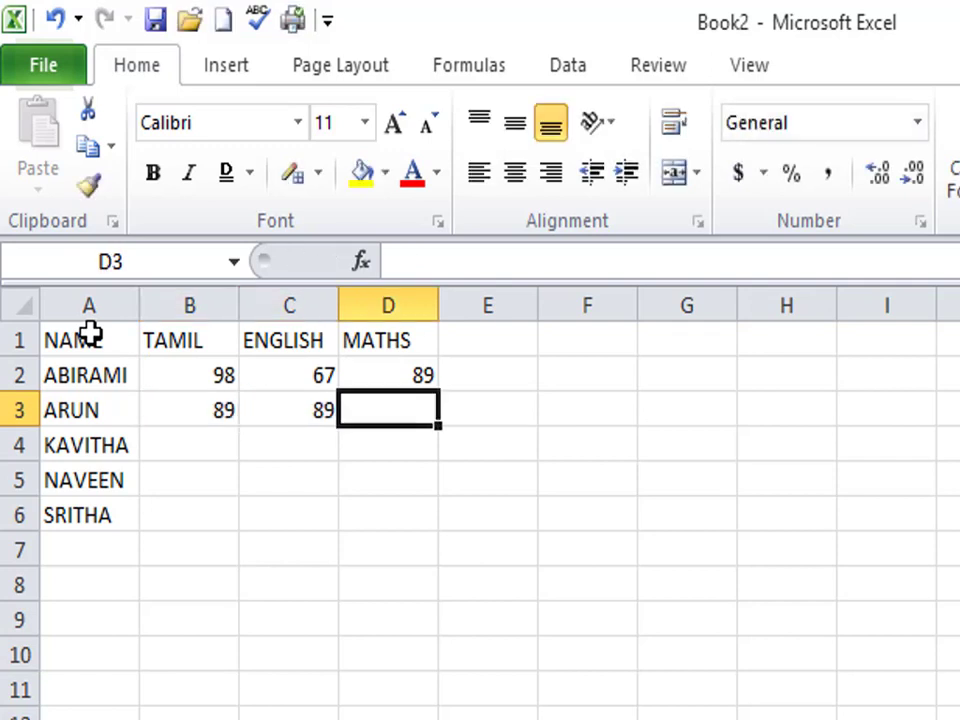
{"action": "type", "text": "456"}
{"action": "key", "text": "Tab"}
{"action": "key", "text": "Left"}
{"action": "type", "text": "67"}
{"action": "key", "text": "ctrl+Return"}
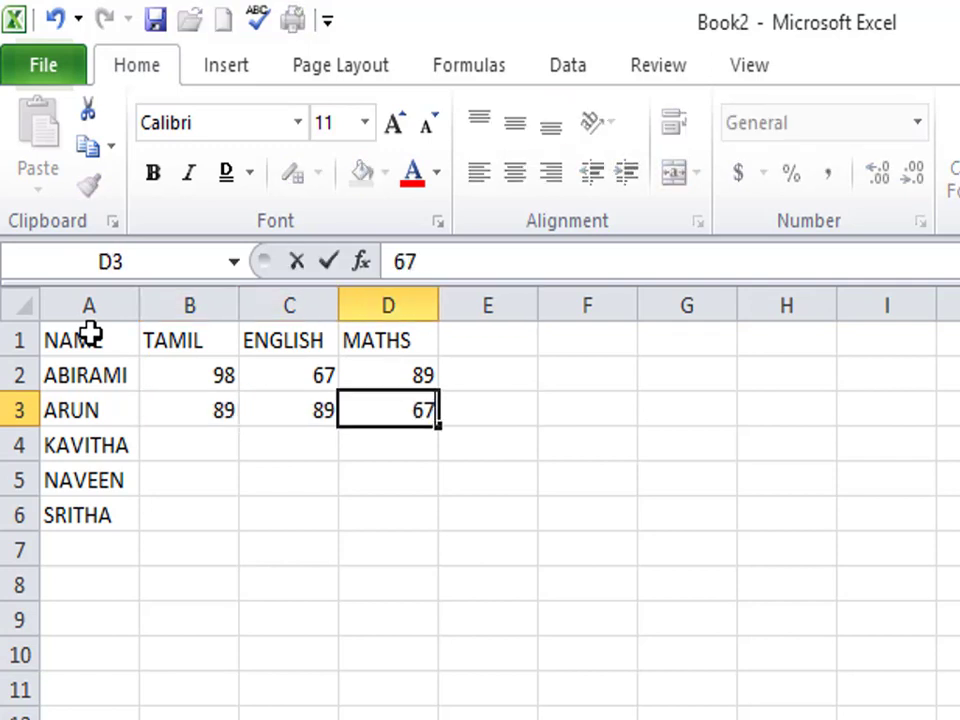
{"action": "key", "text": "Return"}
Step: Enter marks 78, 89, 09 in row 4 and 78, 67, 78 in row 5
{"action": "type", "text": "78"}
{"action": "key", "text": "Tab"}
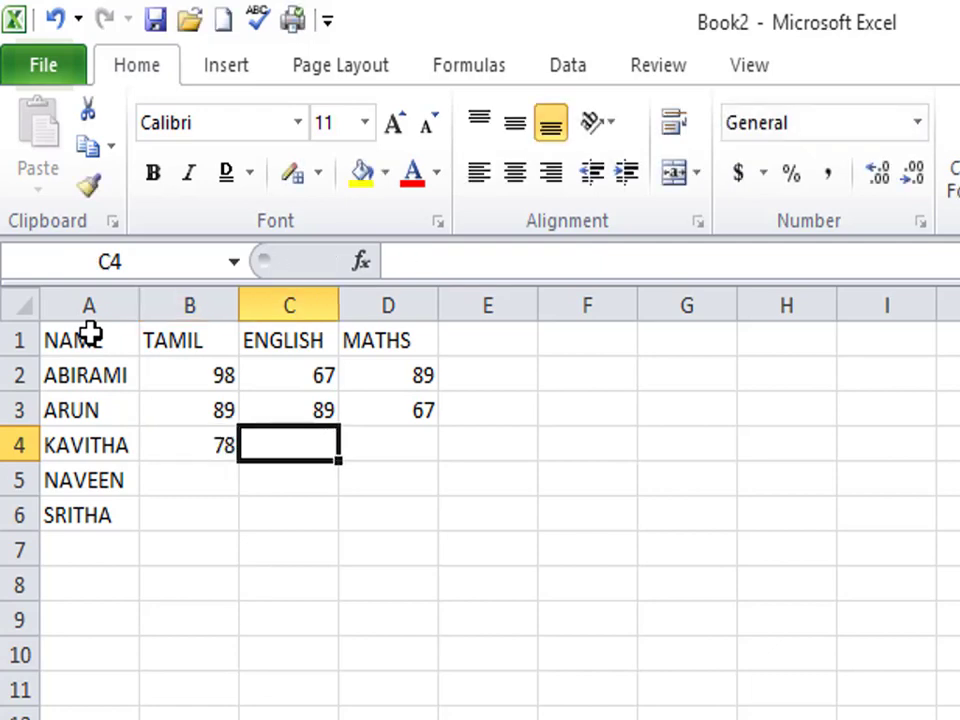
{"action": "type", "text": "89"}
{"action": "key", "text": "Tab"}
{"action": "type", "text": "09"}
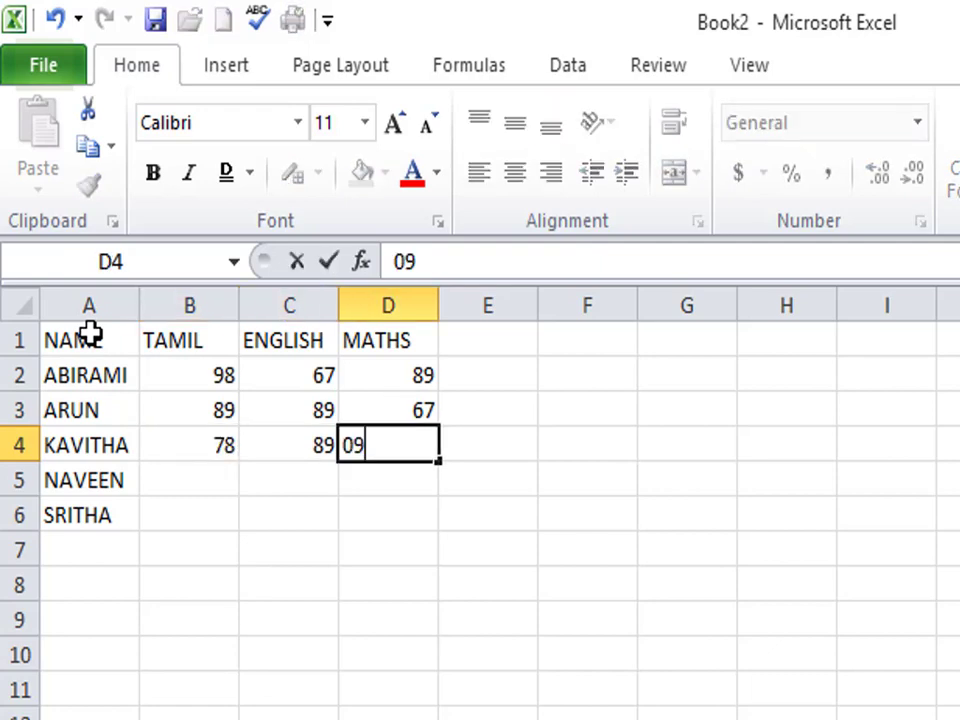
{"action": "key", "text": "Return"}
{"action": "key", "text": "Left"}
{"action": "type", "text": "78"}
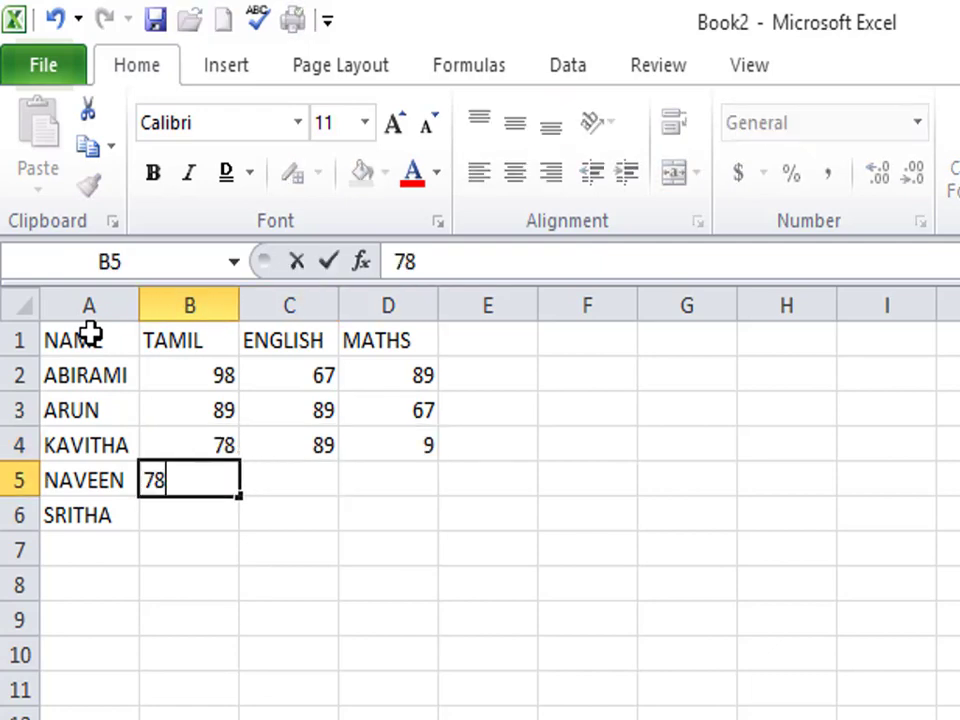
{"action": "key", "text": "Tab"}
{"action": "key", "text": "Tab"}
{"action": "type", "text": "78"}
{"action": "key", "text": "Left"}
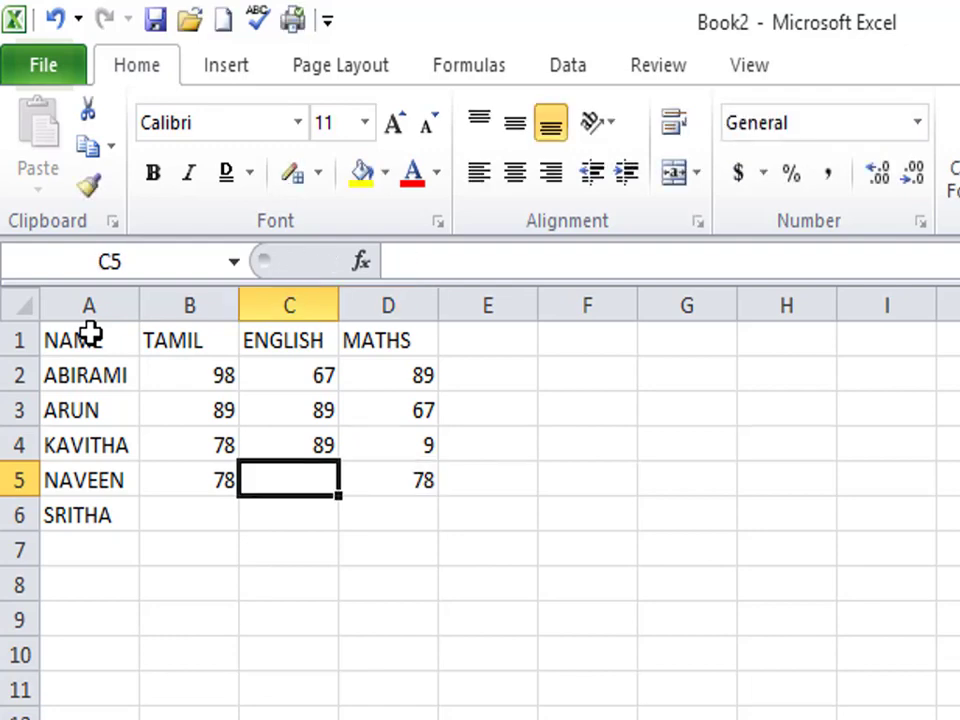
{"action": "type", "text": "67"}
{"action": "key", "text": "Return"}
{"action": "key", "text": "Left"}
{"action": "key", "text": "Left"}
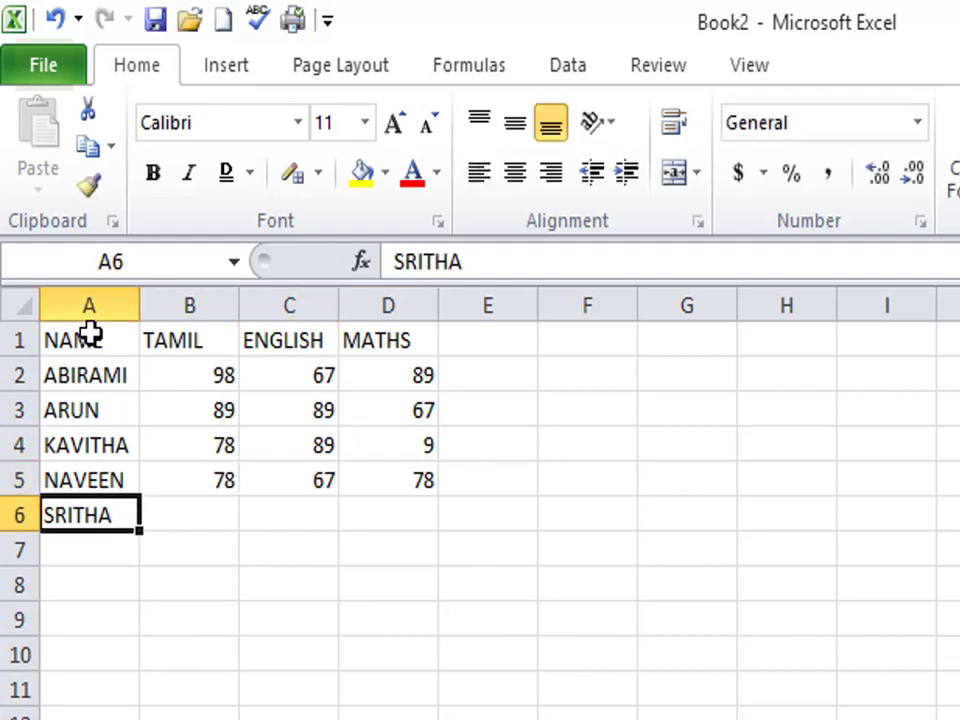
{"action": "key", "text": "Right"}
Step: Enter the last student's marks 78, 89 and 56 in B6:D6
{"action": "type", "text": "78"}
{"action": "key", "text": "Tab"}
{"action": "type", "text": "89"}
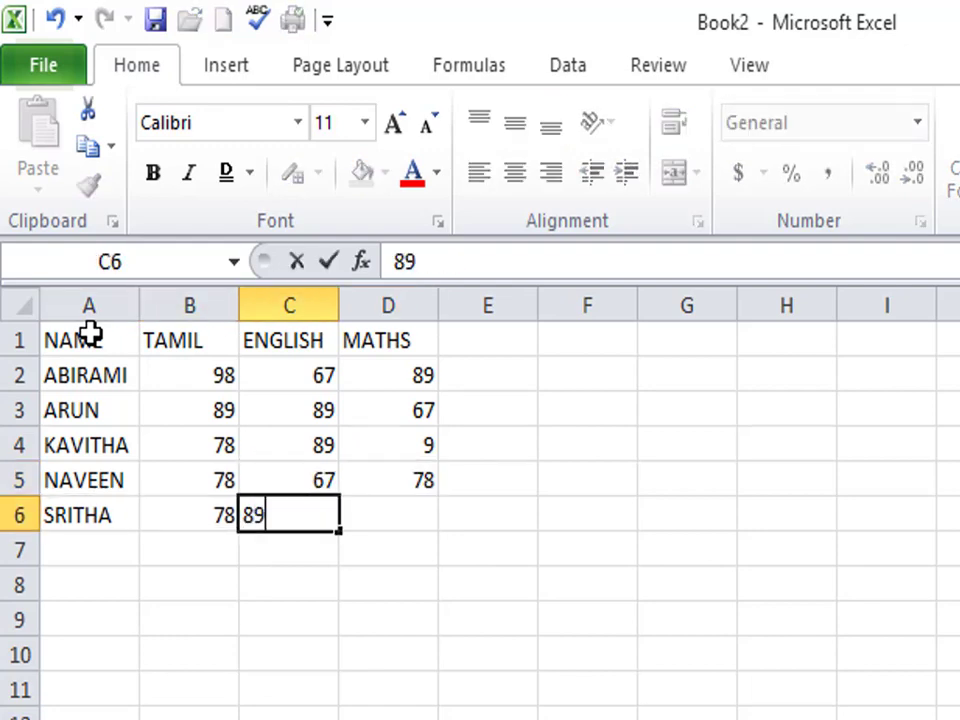
{"action": "key", "text": "Left"}
{"action": "key", "text": "Right"}
{"action": "key", "text": "Right"}
{"action": "type", "text": "56"}
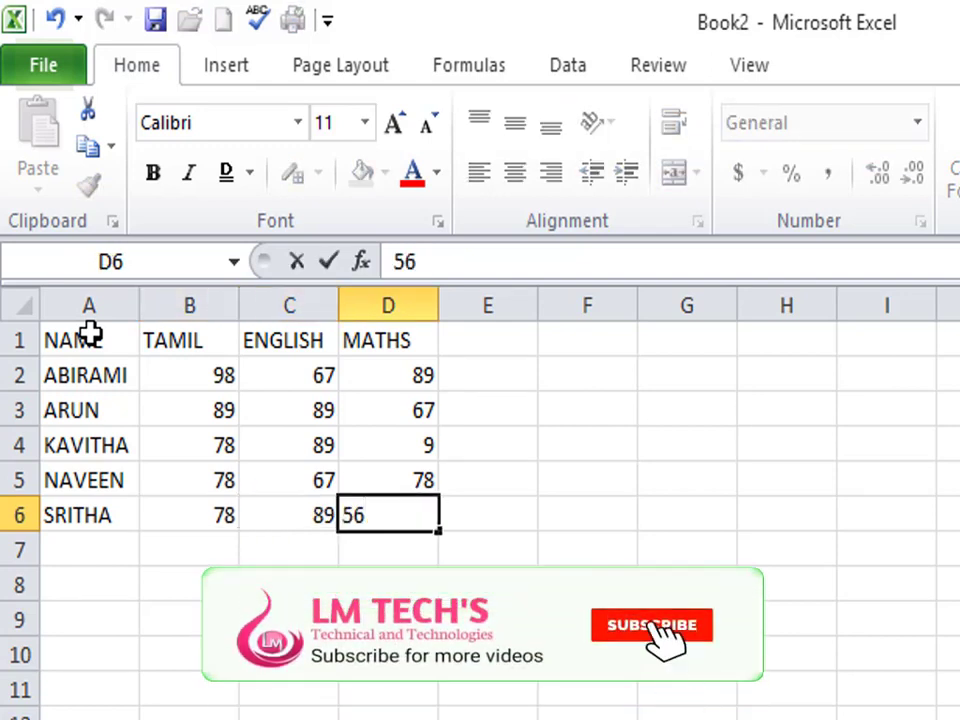
{"action": "key", "text": "Up"}
{"action": "left_click", "coordinate": [321, 519]}
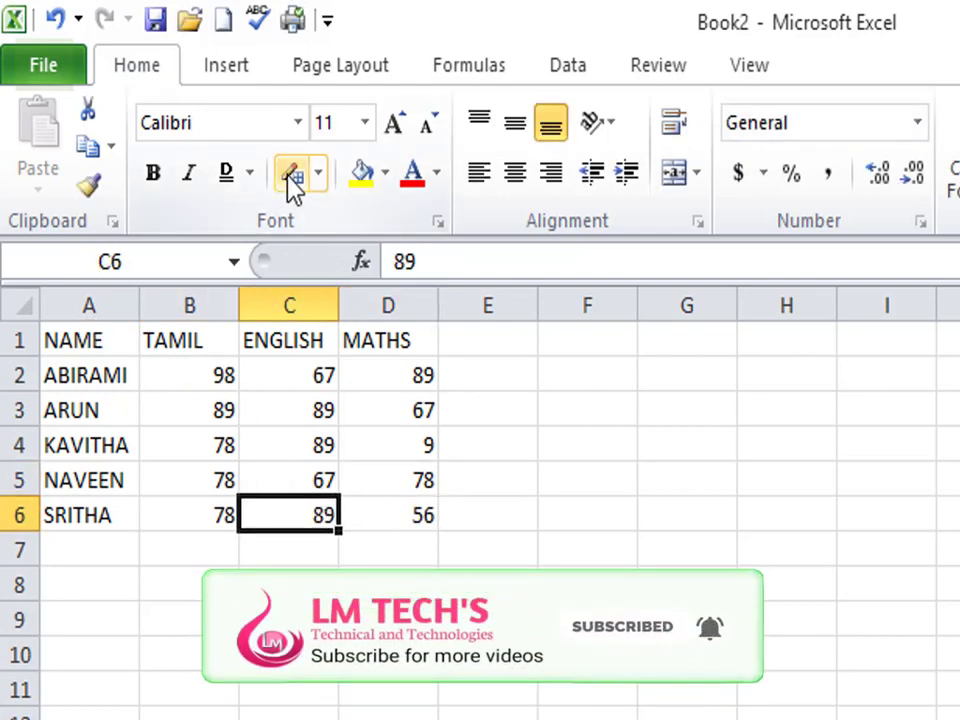
Step: Apply All Borders to the marks table A1:D6 to grid every cell
{"action": "left_click", "coordinate": [311, 563]}
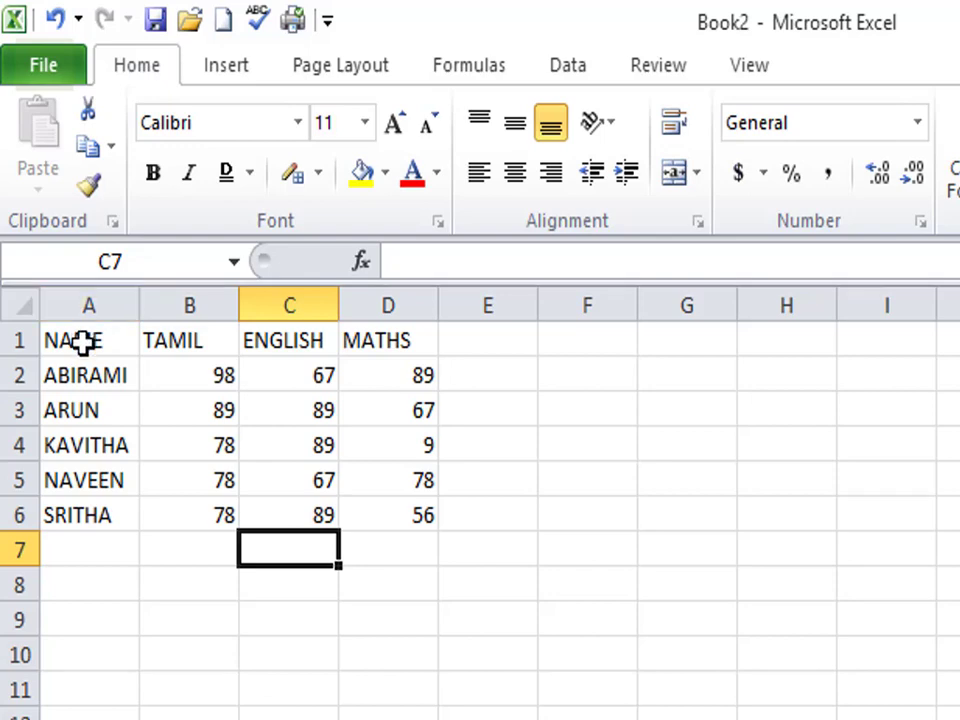
{"action": "mouse_move", "coordinate": [96, 339]}
{"action": "left_mouse_down"}
{"action": "mouse_move", "coordinate": [372, 528]}
{"action": "mouse_move", "coordinate": [390, 528]}
{"action": "mouse_move", "coordinate": [381, 535]}
{"action": "left_mouse_up"}
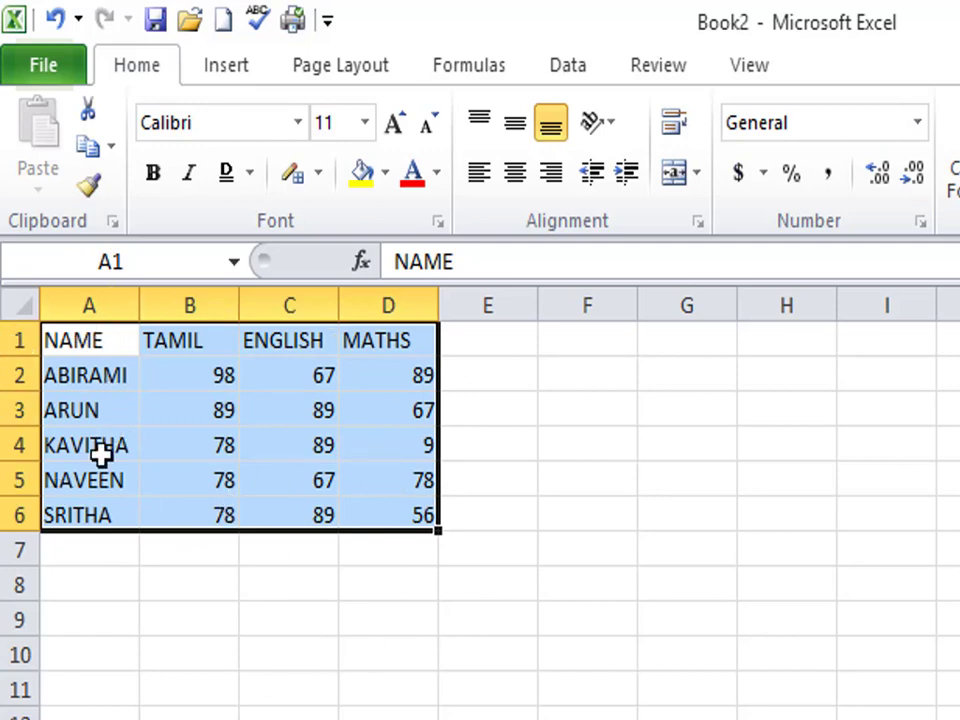
{"action": "left_click", "coordinate": [321, 174]}
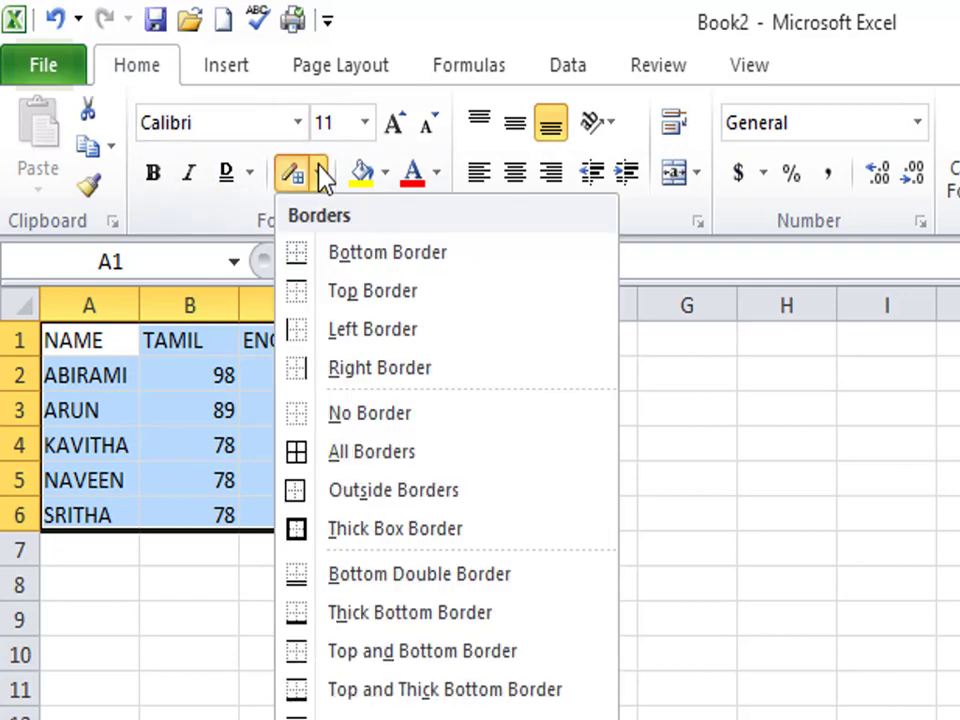
{"action": "left_click", "coordinate": [350, 458]}
{"action": "left_click", "coordinate": [358, 662]}
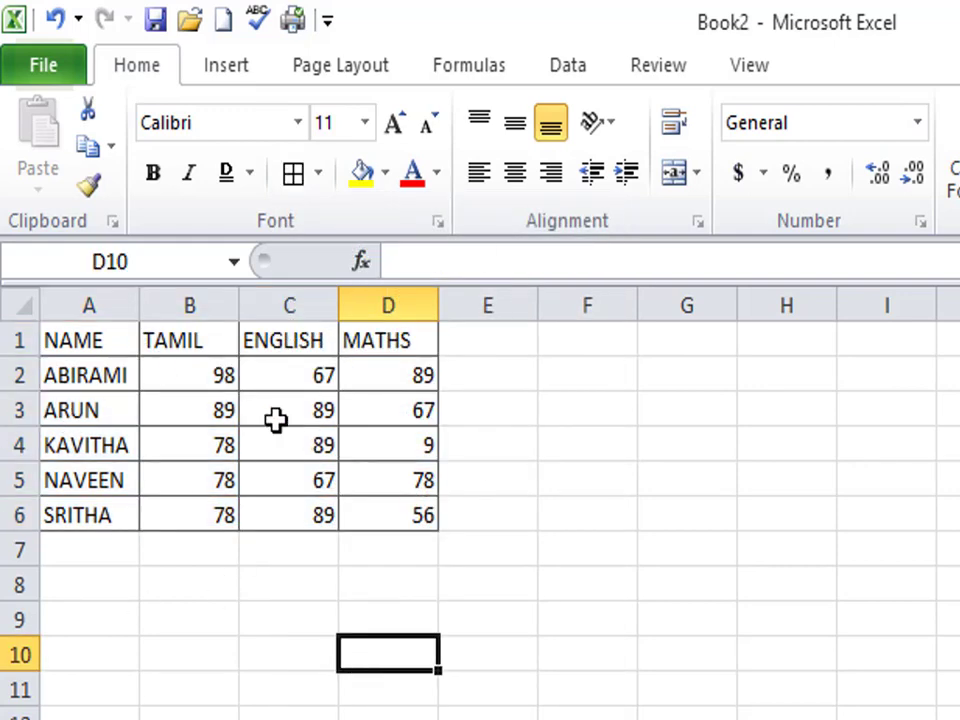
{"action": "left_click_drag", "start_coordinate": [57, 342], "coordinate": [411, 514]}
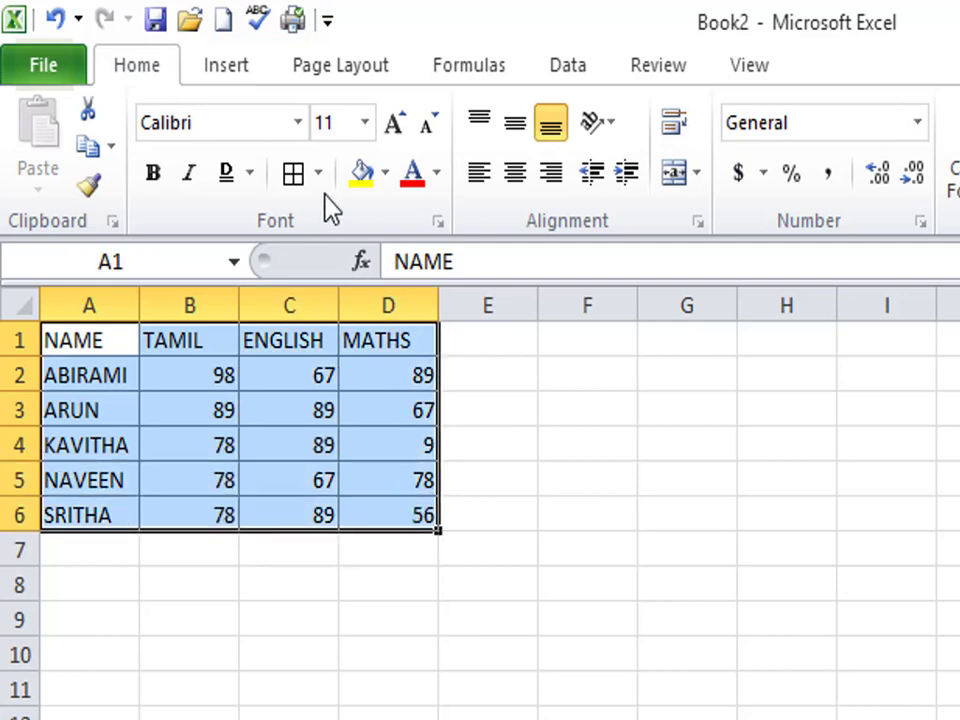
Step: Remove all borders from A1:D6, then try an Outside Borders outline
{"action": "left_click", "coordinate": [318, 176]}
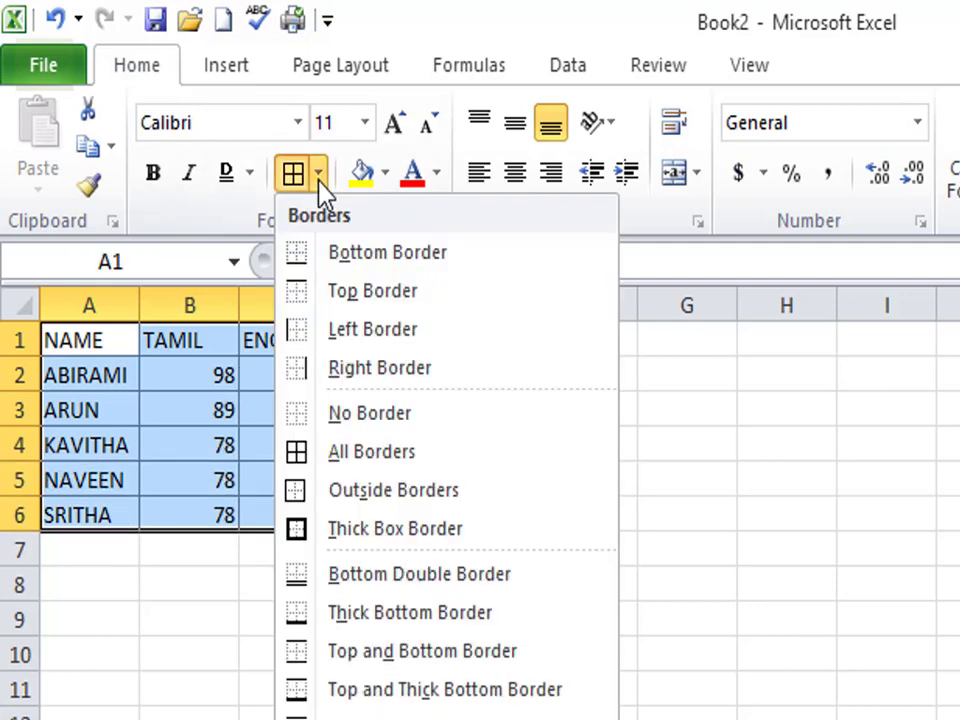
{"action": "left_click", "coordinate": [352, 424]}
{"action": "left_click", "coordinate": [388, 654]}
{"action": "left_click_drag", "start_coordinate": [72, 342], "coordinate": [390, 518]}
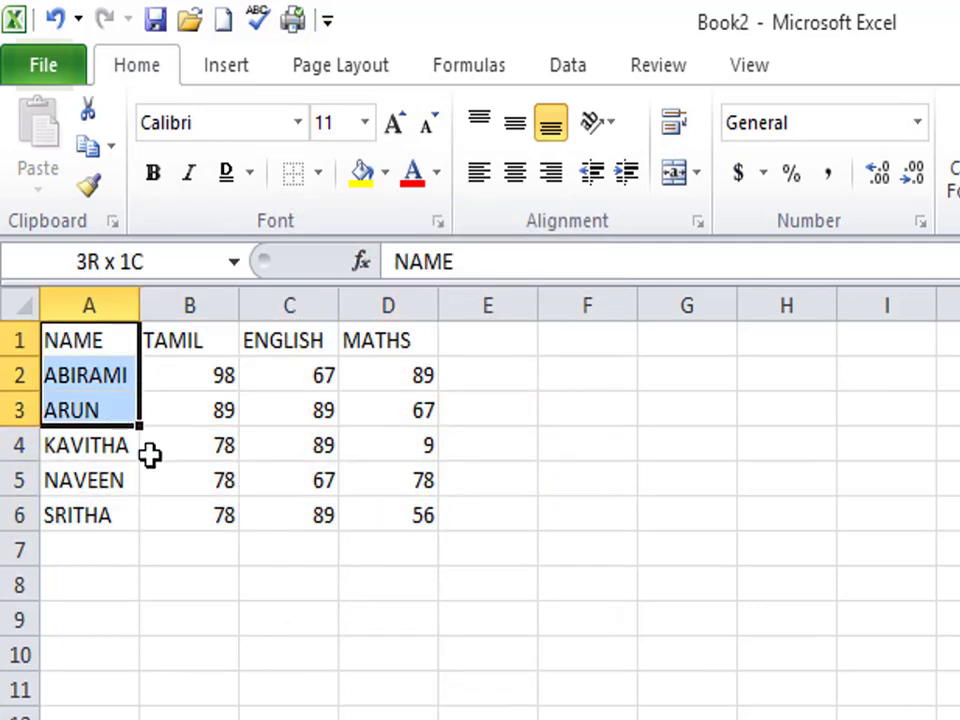
{"action": "left_click", "coordinate": [318, 176]}
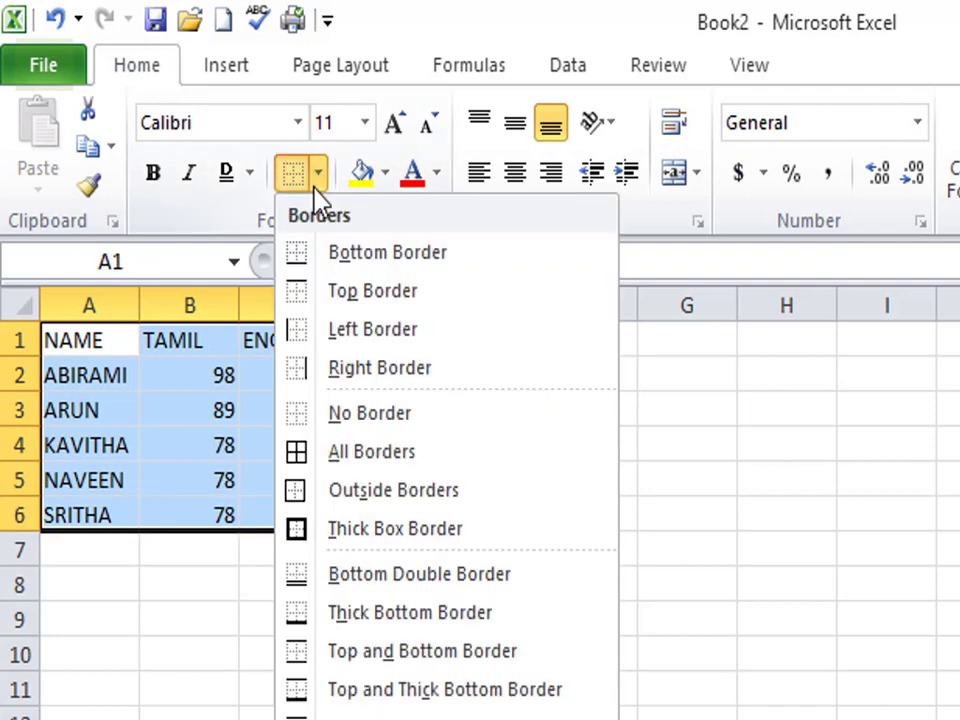
{"action": "left_click", "coordinate": [372, 492]}
{"action": "left_click", "coordinate": [360, 645]}
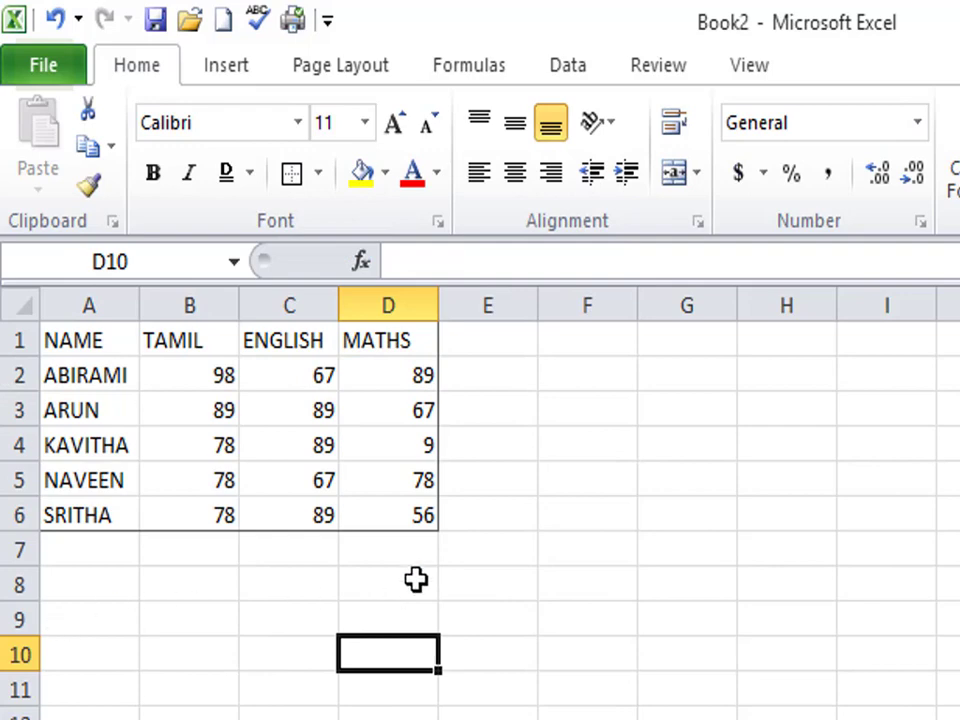
Step: Try a Thick Box Border on the table, then clear its borders again
{"action": "mouse_move", "coordinate": [65, 345]}
{"action": "left_mouse_down"}
{"action": "mouse_move", "coordinate": [428, 500]}
{"action": "mouse_move", "coordinate": [428, 515]}
{"action": "left_mouse_up"}
{"action": "left_click", "coordinate": [318, 174]}
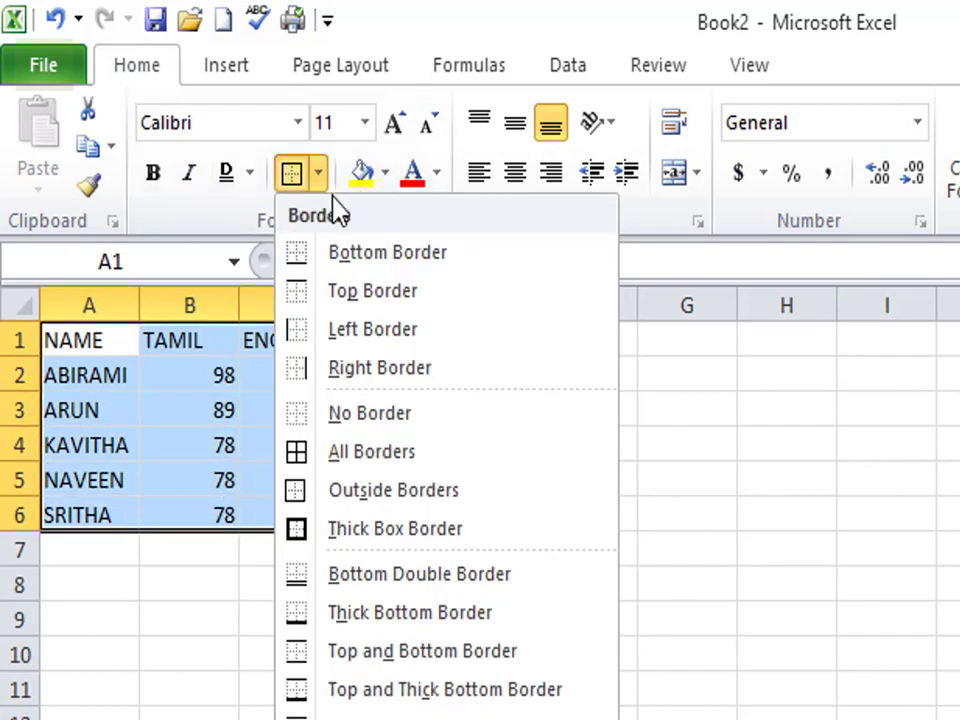
{"action": "left_click", "coordinate": [338, 530]}
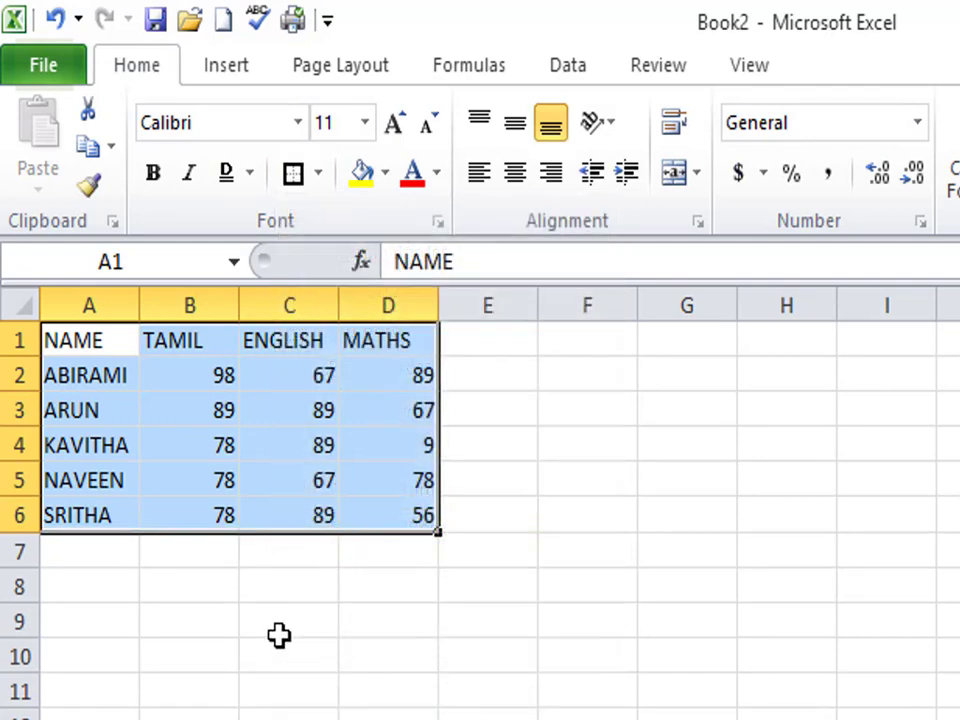
{"action": "left_click", "coordinate": [281, 648]}
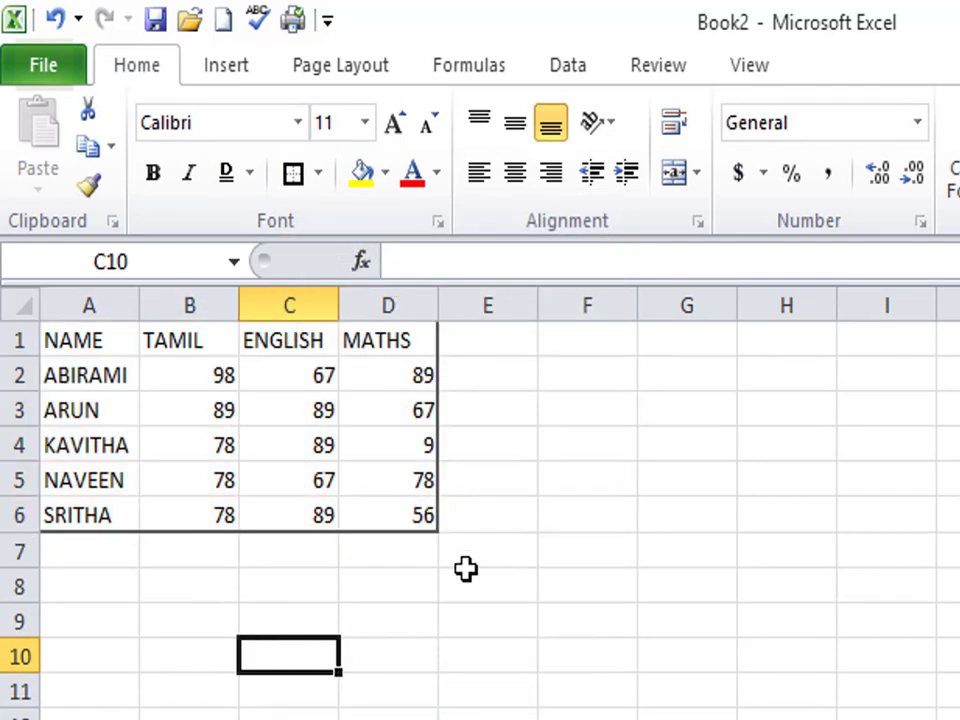
{"action": "left_click", "coordinate": [319, 170]}
{"action": "left_click", "coordinate": [118, 452]}
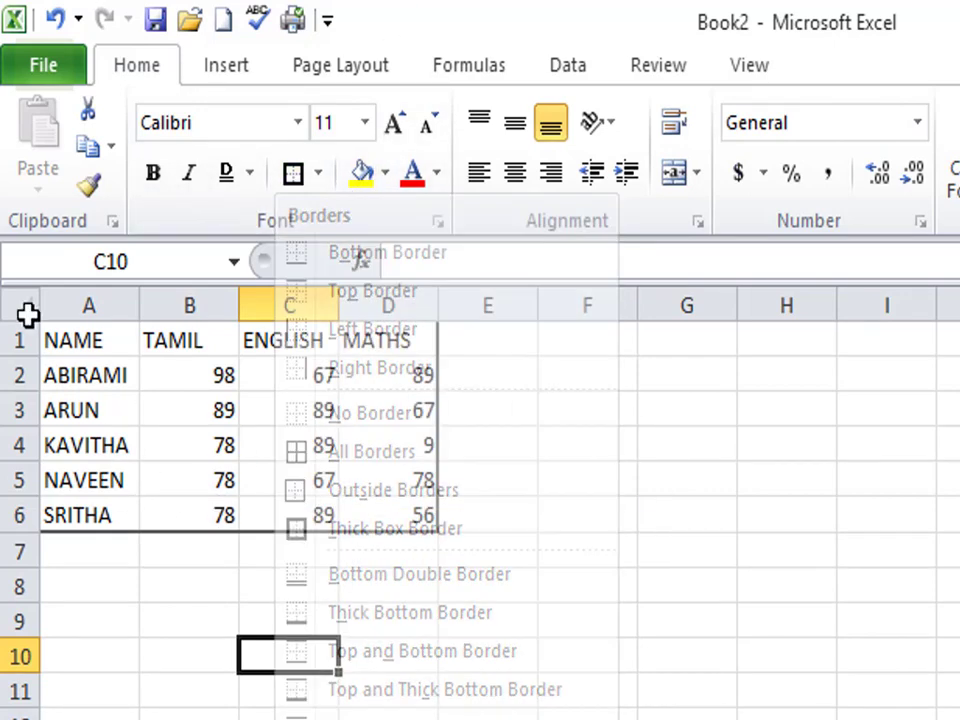
{"action": "left_click_drag", "start_coordinate": [77, 343], "coordinate": [374, 500]}
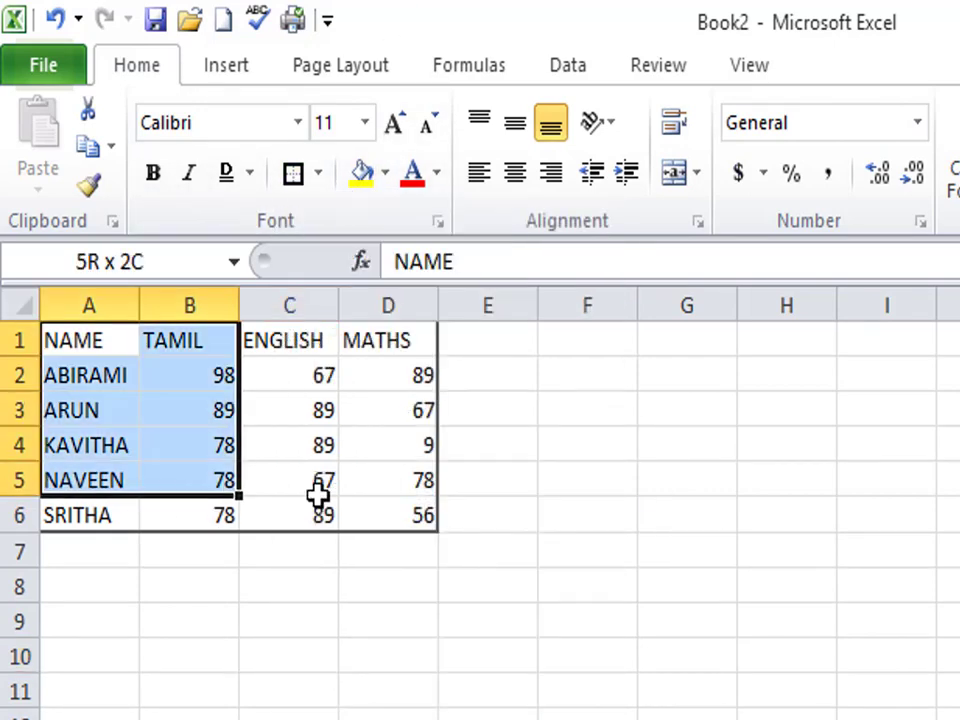
{"action": "left_click", "coordinate": [319, 172]}
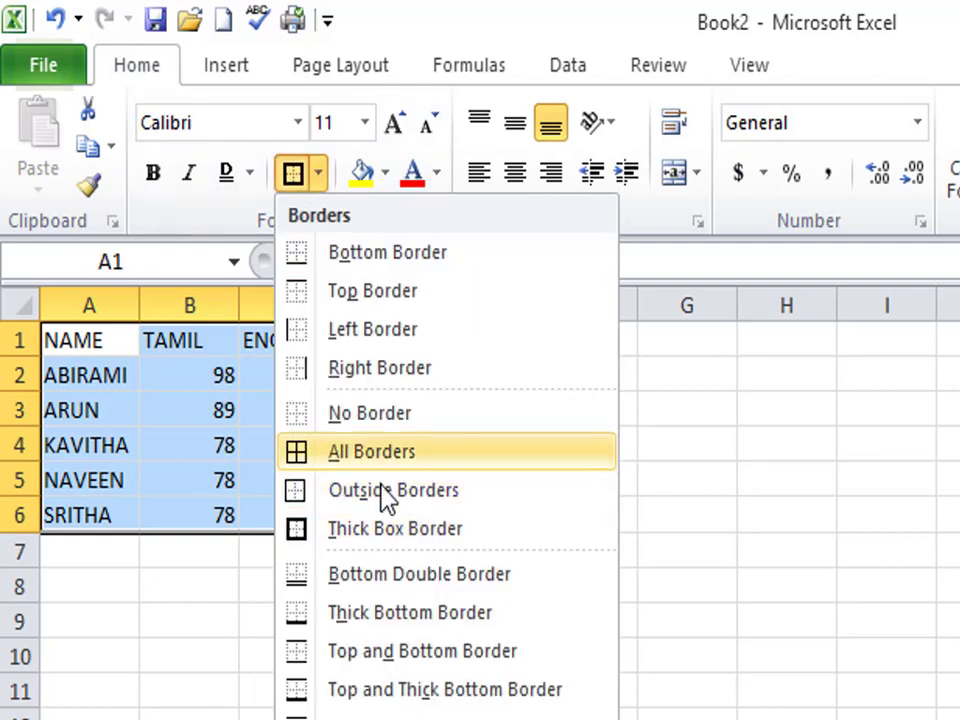
{"action": "left_click", "coordinate": [378, 412]}
Step: Add a Bottom Border and then a Top Border to A1:D6
{"action": "left_click", "coordinate": [319, 172]}
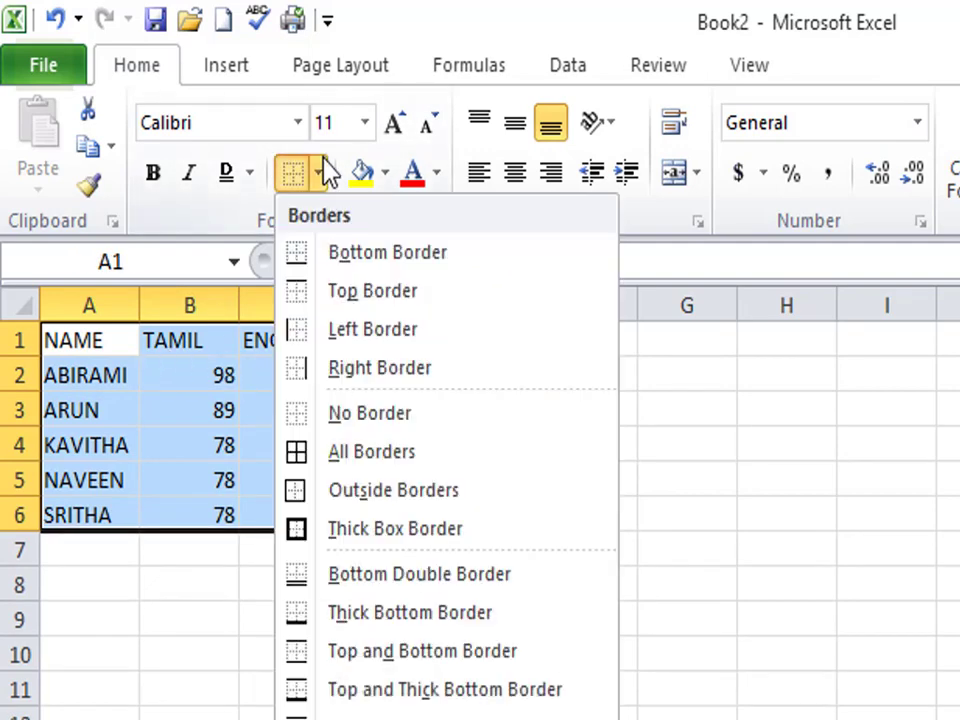
{"action": "left_click", "coordinate": [343, 262]}
{"action": "left_click", "coordinate": [296, 708]}
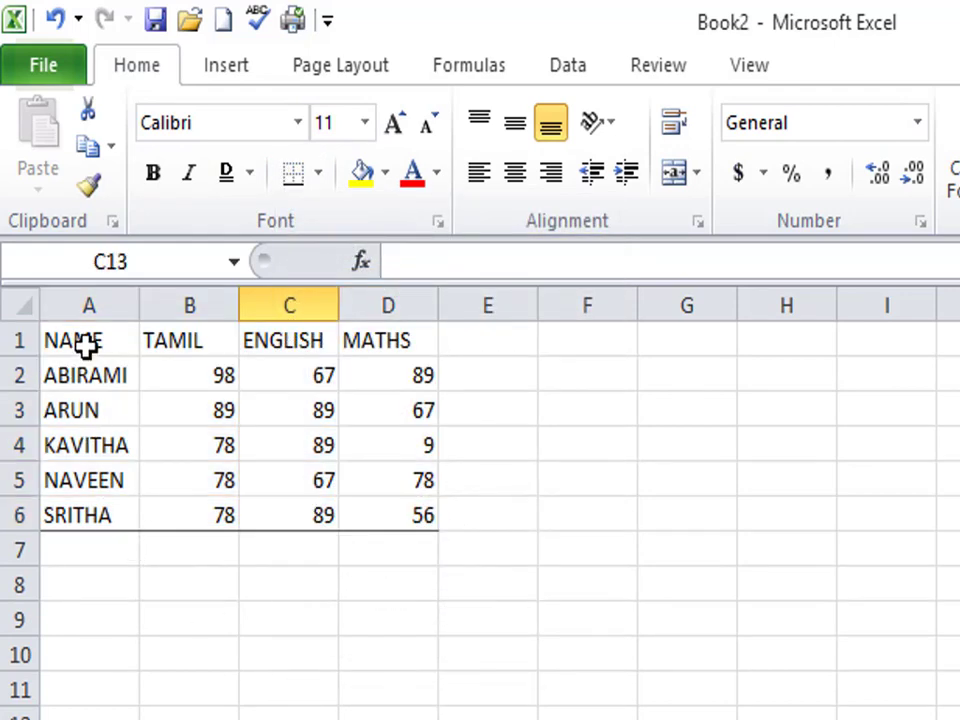
{"action": "left_click_drag", "start_coordinate": [87, 346], "coordinate": [375, 529]}
{"action": "left_click", "coordinate": [320, 175]}
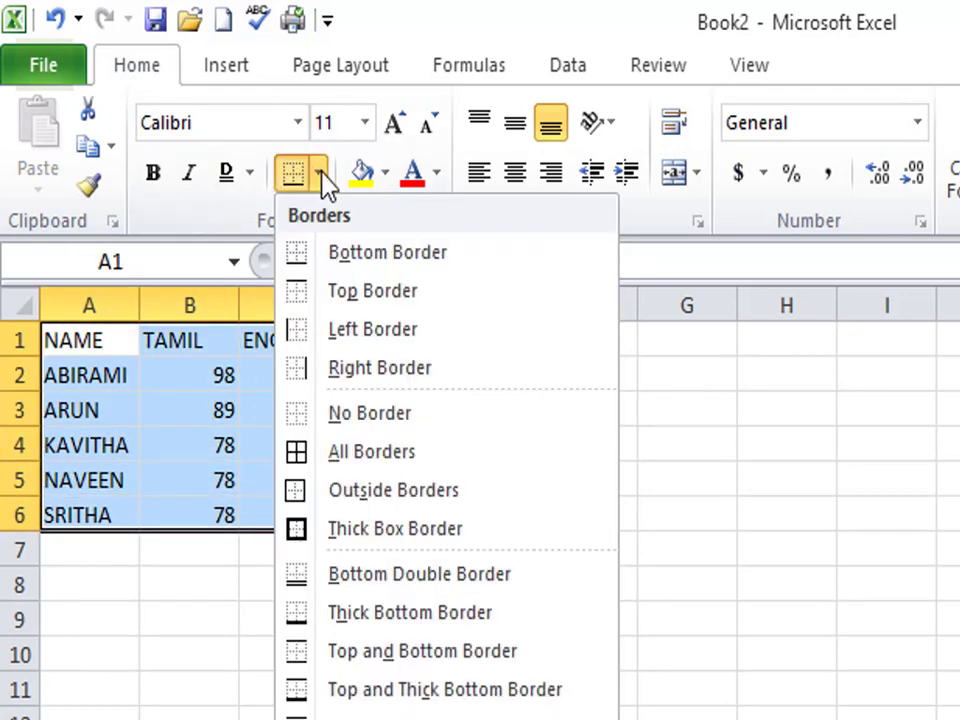
{"action": "left_click", "coordinate": [366, 309]}
{"action": "left_click", "coordinate": [356, 433]}
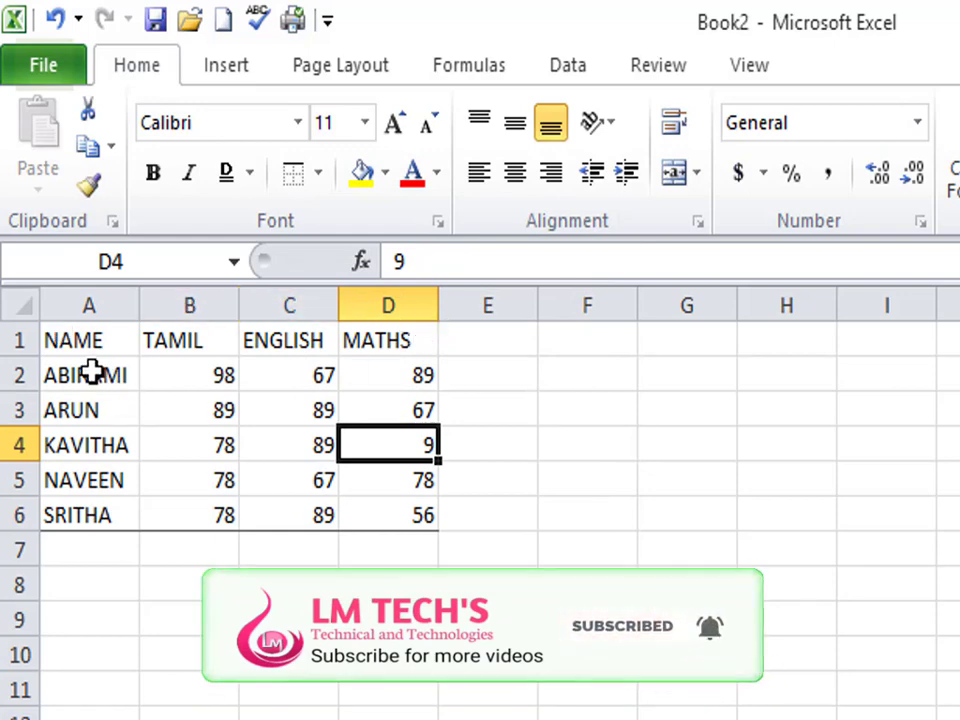
Step: Apply a Left Border to the whole marks table A1:D6
{"action": "left_click_drag", "start_coordinate": [91, 374], "coordinate": [405, 380]}
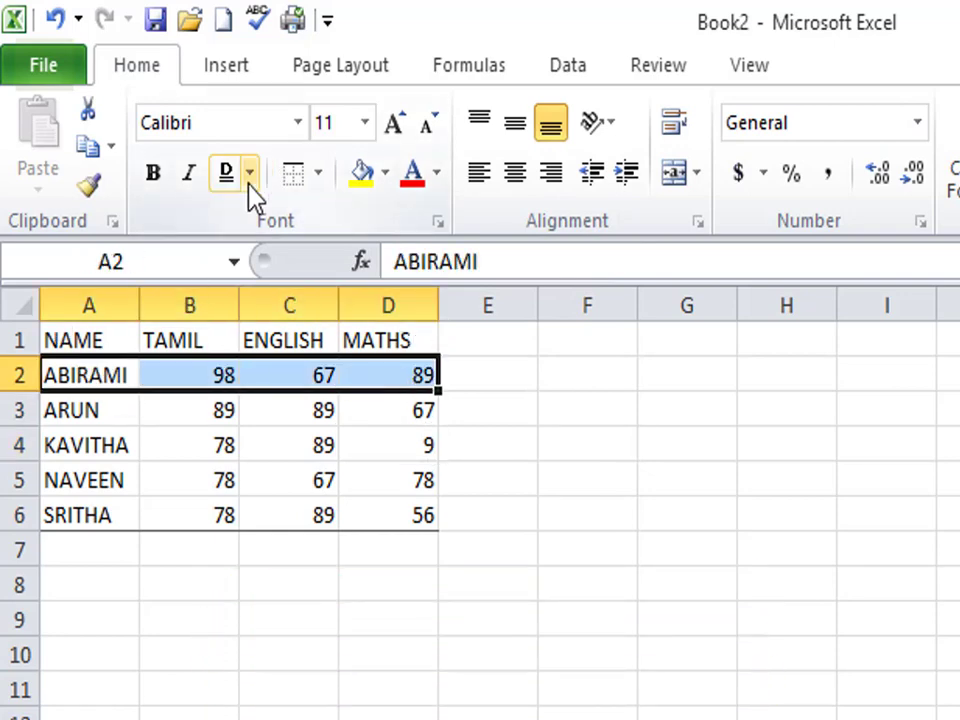
{"action": "key", "text": "ctrl+End"}
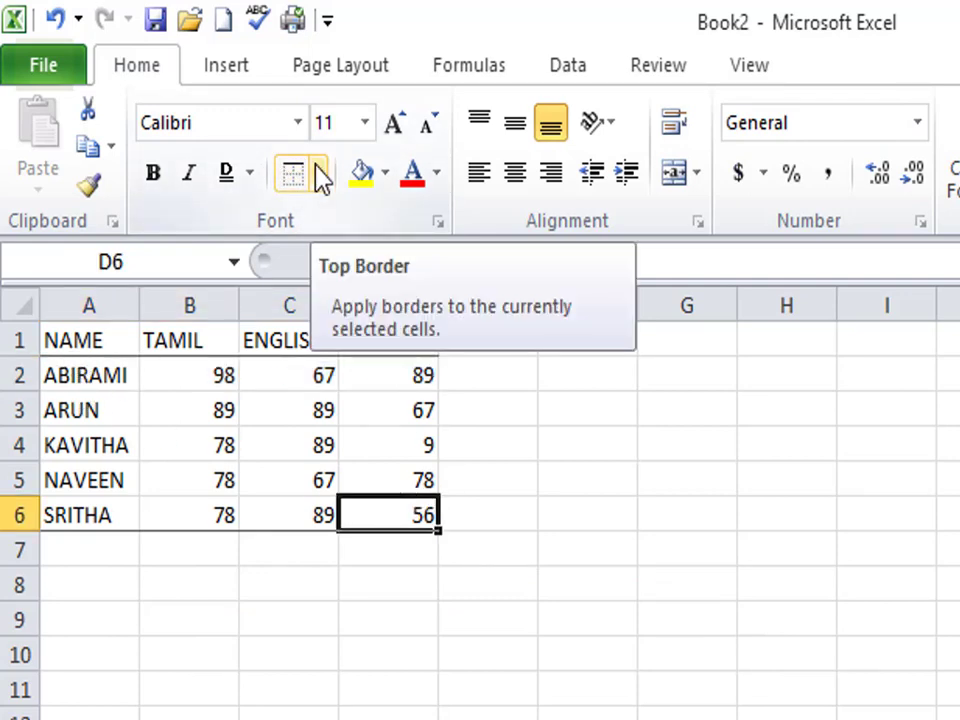
{"action": "left_click_drag", "start_coordinate": [72, 343], "coordinate": [420, 515]}
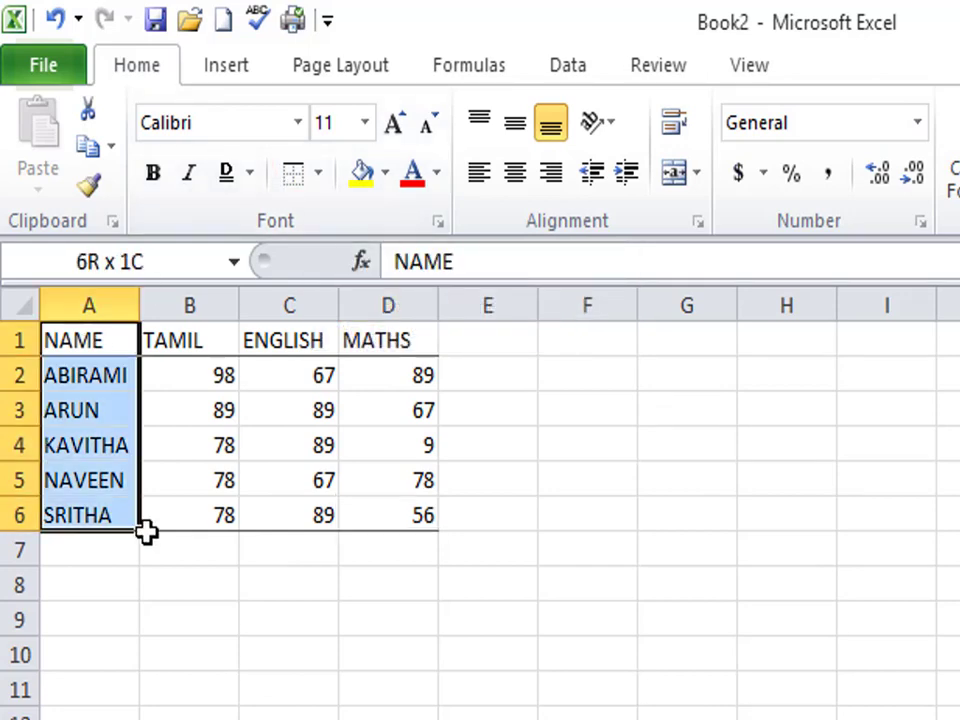
{"action": "left_click", "coordinate": [318, 175]}
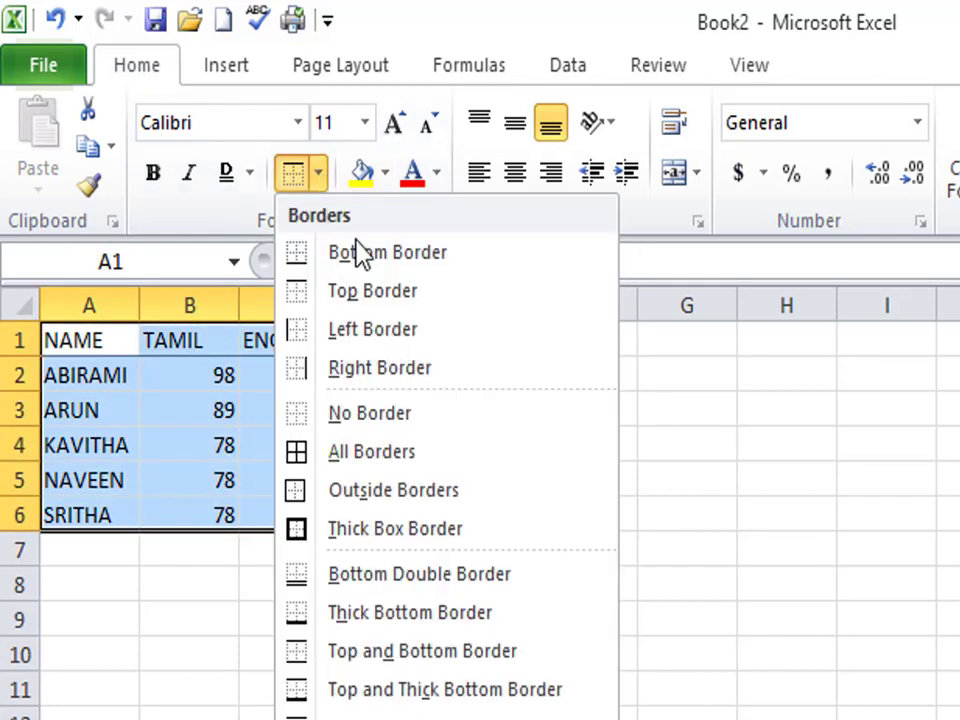
{"action": "left_click", "coordinate": [378, 340]}
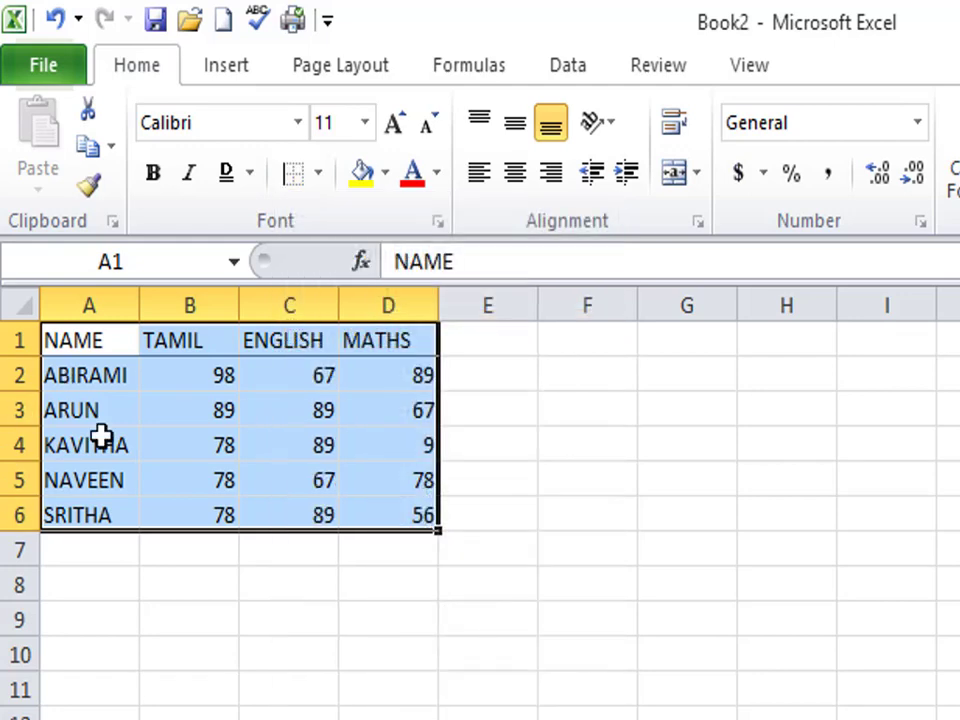
{"action": "left_click", "coordinate": [90, 478]}
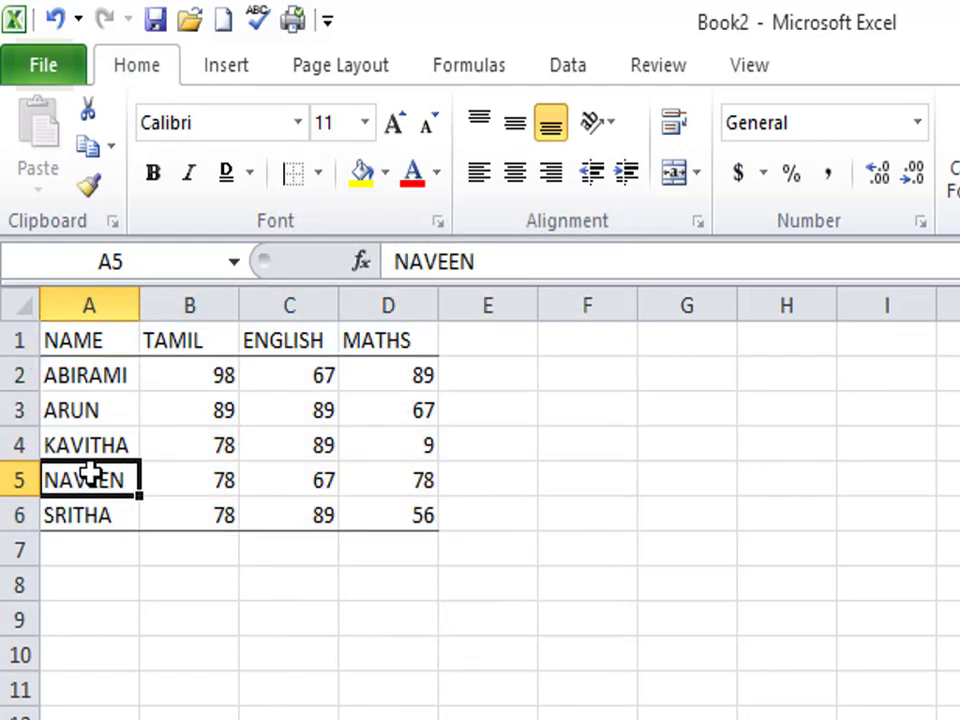
Step: Apply Left Border again to add a vertical line beside the TAMIL column
{"action": "mouse_move", "coordinate": [135, 338]}
{"action": "left_mouse_down"}
{"action": "mouse_move", "coordinate": [123, 487]}
{"action": "mouse_move", "coordinate": [110, 515]}
{"action": "left_mouse_up"}
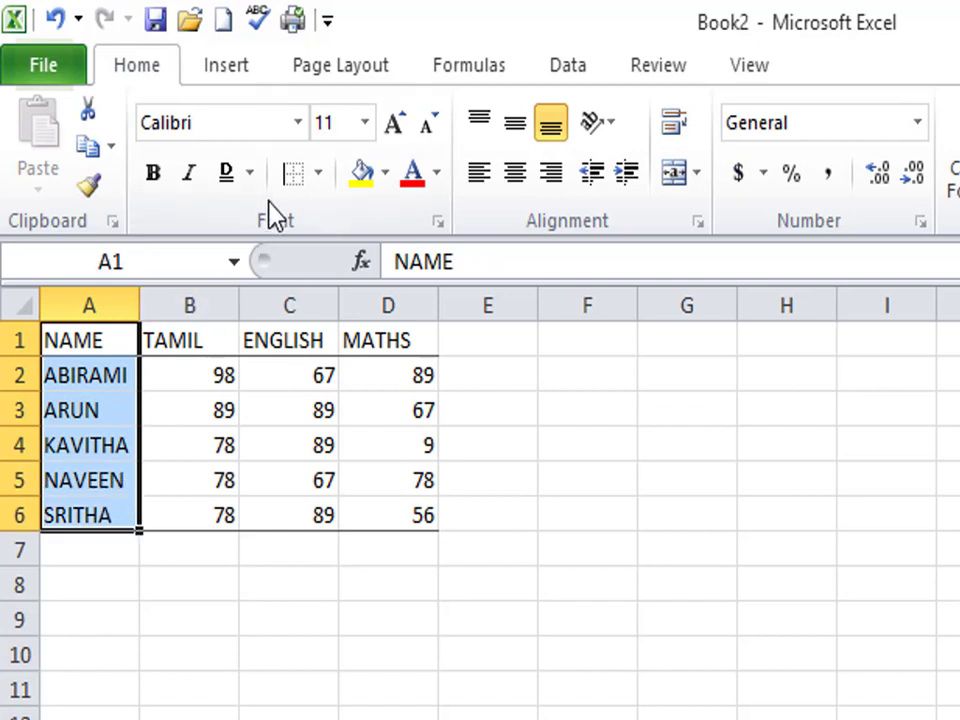
{"action": "left_click_drag", "start_coordinate": [167, 341], "coordinate": [167, 510]}
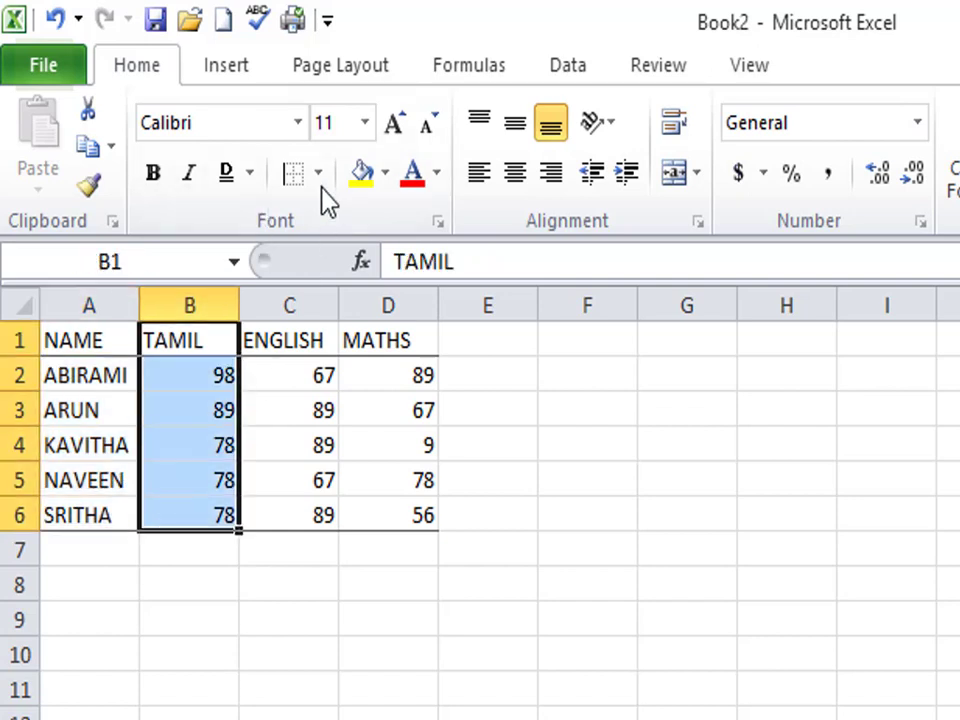
{"action": "left_click", "coordinate": [285, 407]}
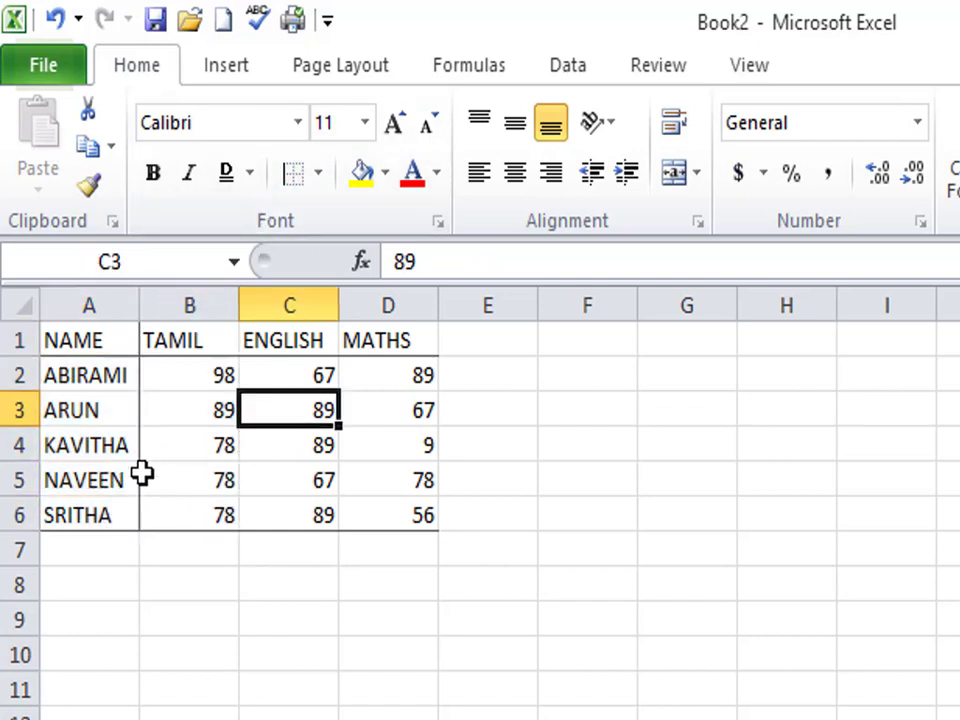
{"action": "left_click_drag", "start_coordinate": [79, 340], "coordinate": [425, 514]}
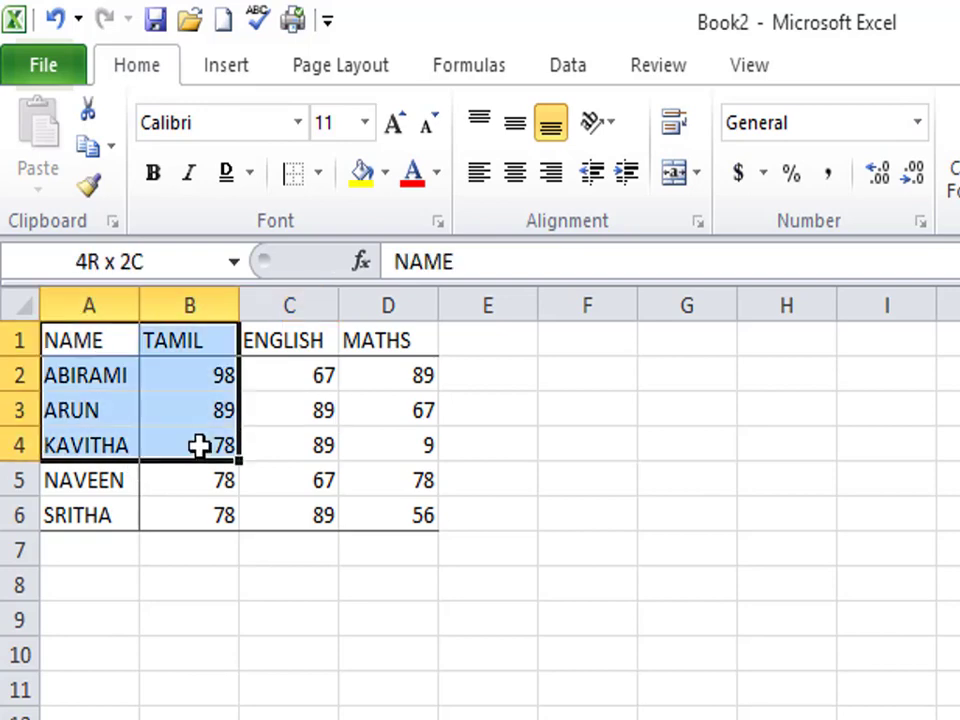
{"action": "left_click", "coordinate": [318, 172]}
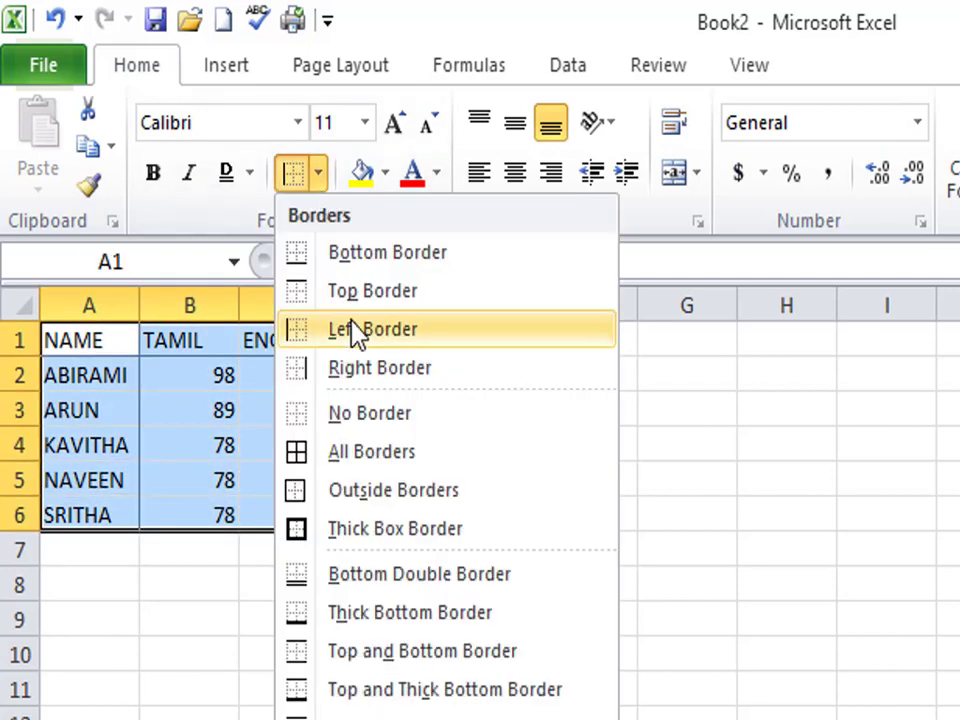
{"action": "left_click", "coordinate": [333, 430]}
{"action": "left_click", "coordinate": [333, 430]}
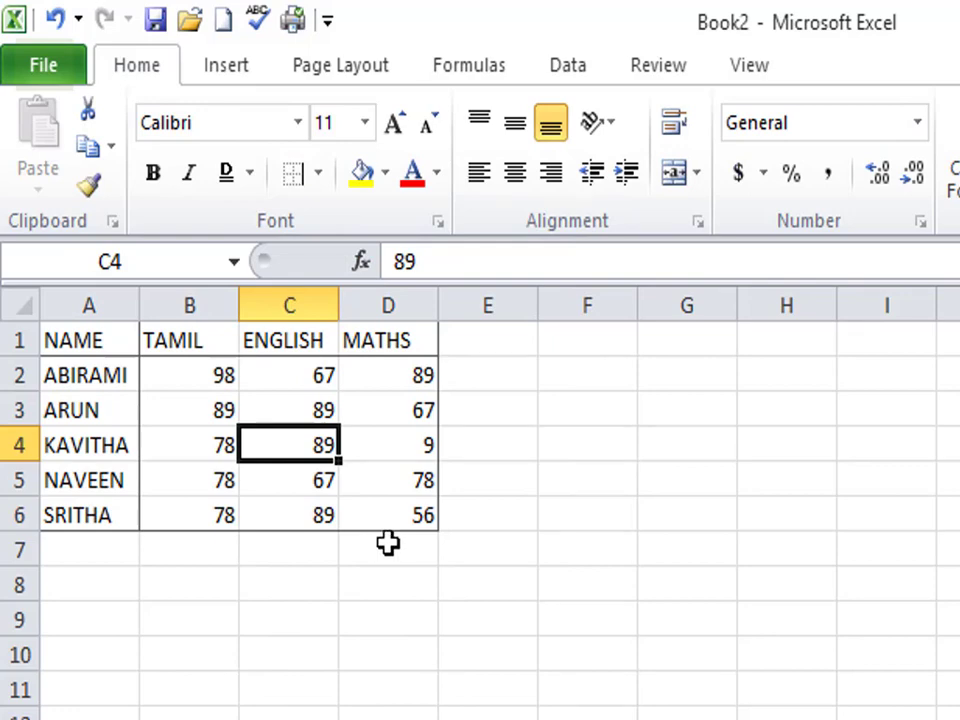
{"action": "left_click", "coordinate": [119, 410]}
{"action": "left_click", "coordinate": [274, 435]}
Step: Clear all borders from A1:D6 and add a Bottom Double Border
{"action": "mouse_move", "coordinate": [60, 345]}
{"action": "left_mouse_down"}
{"action": "mouse_move", "coordinate": [312, 538]}
{"action": "mouse_move", "coordinate": [420, 515]}
{"action": "left_mouse_up"}
{"action": "left_click", "coordinate": [318, 172]}
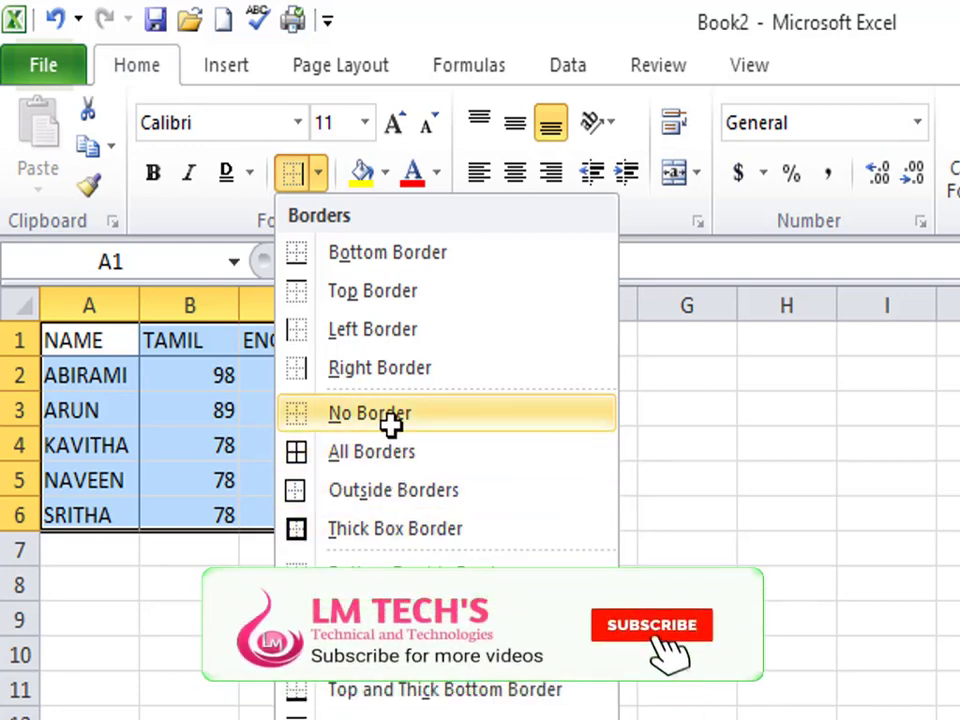
{"action": "left_click", "coordinate": [390, 424]}
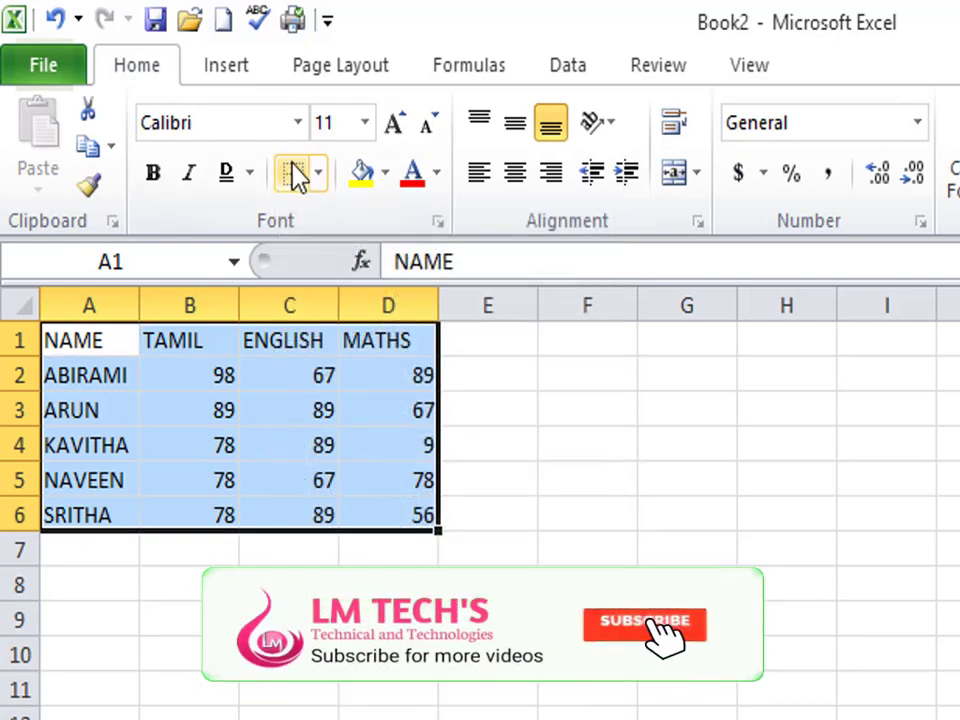
{"action": "left_click", "coordinate": [317, 177]}
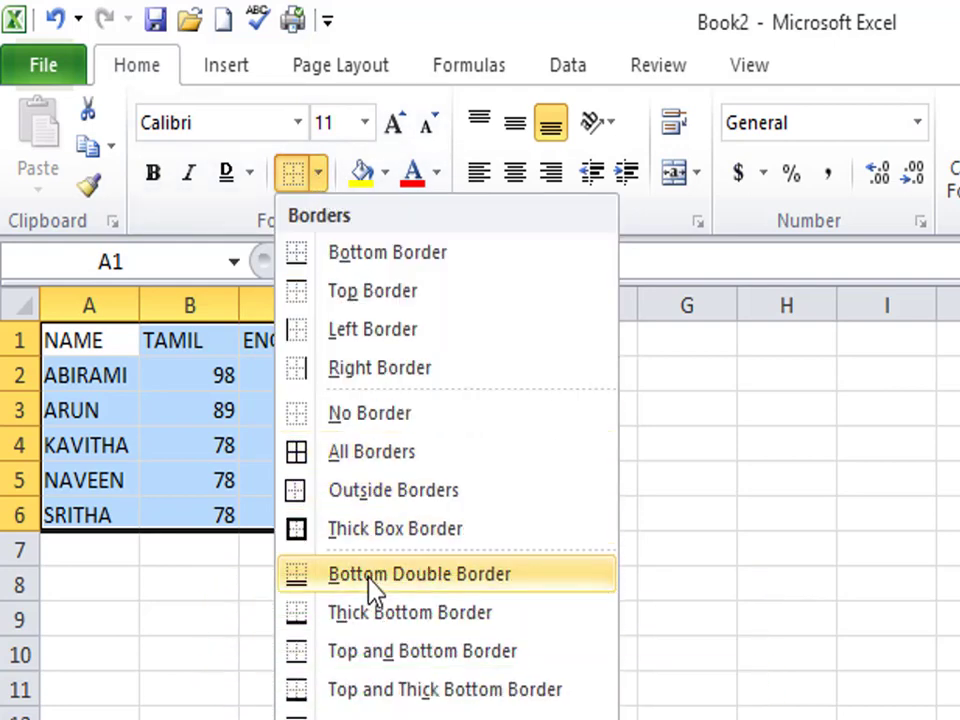
{"action": "left_click", "coordinate": [370, 576]}
{"action": "left_click", "coordinate": [352, 586]}
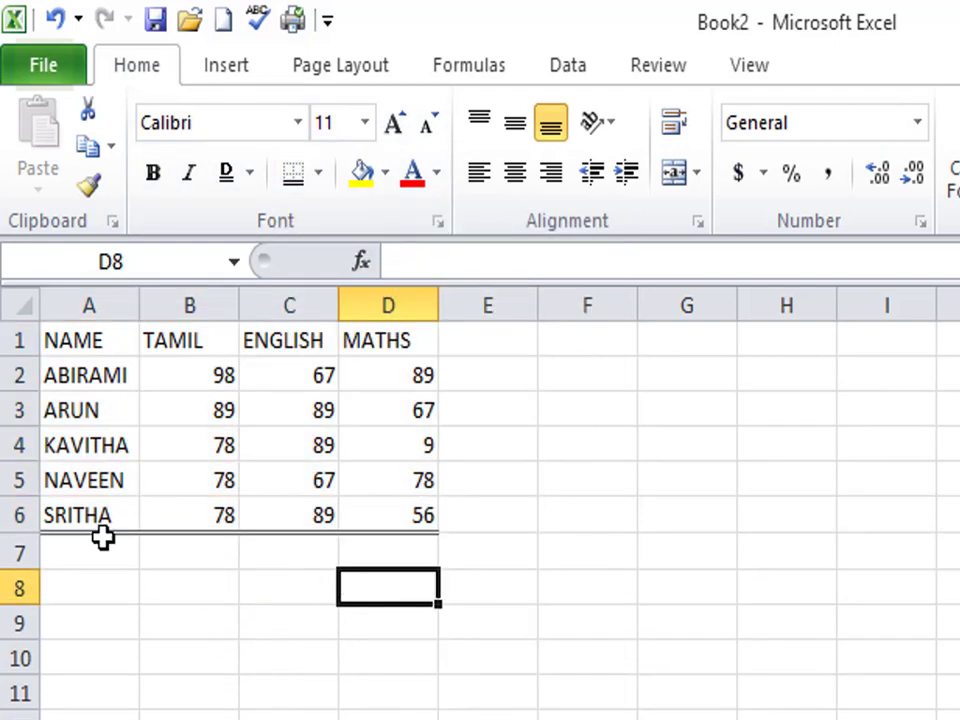
Step: Replace the double line with a Thick Bottom Border under row 6
{"action": "left_click_drag", "start_coordinate": [70, 340], "coordinate": [426, 505]}
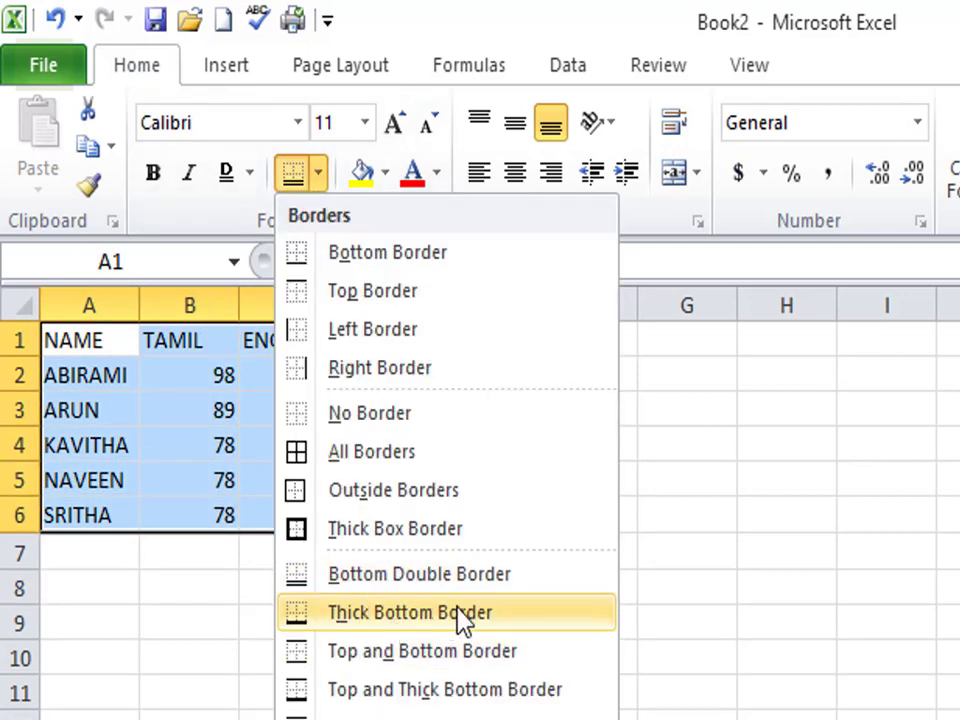
{"action": "left_click", "coordinate": [350, 614]}
{"action": "left_click", "coordinate": [301, 622]}
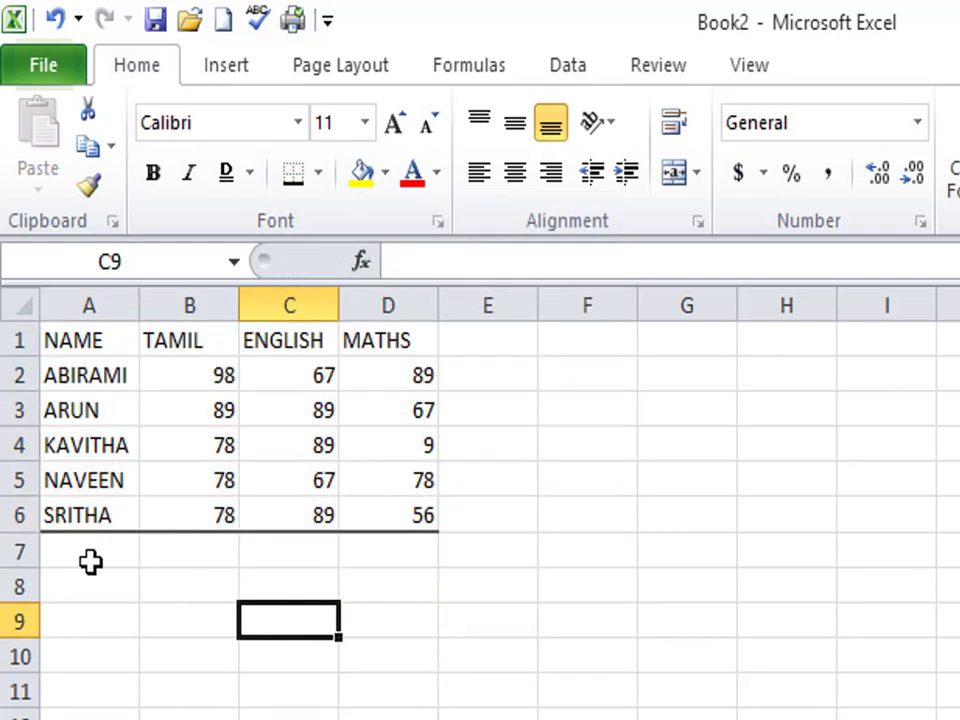
{"action": "left_click", "coordinate": [441, 516]}
Step: Try Top and Bottom Border on A1:D6, then on the student rows A2:D6
{"action": "left_click_drag", "start_coordinate": [430, 516], "coordinate": [25, 340]}
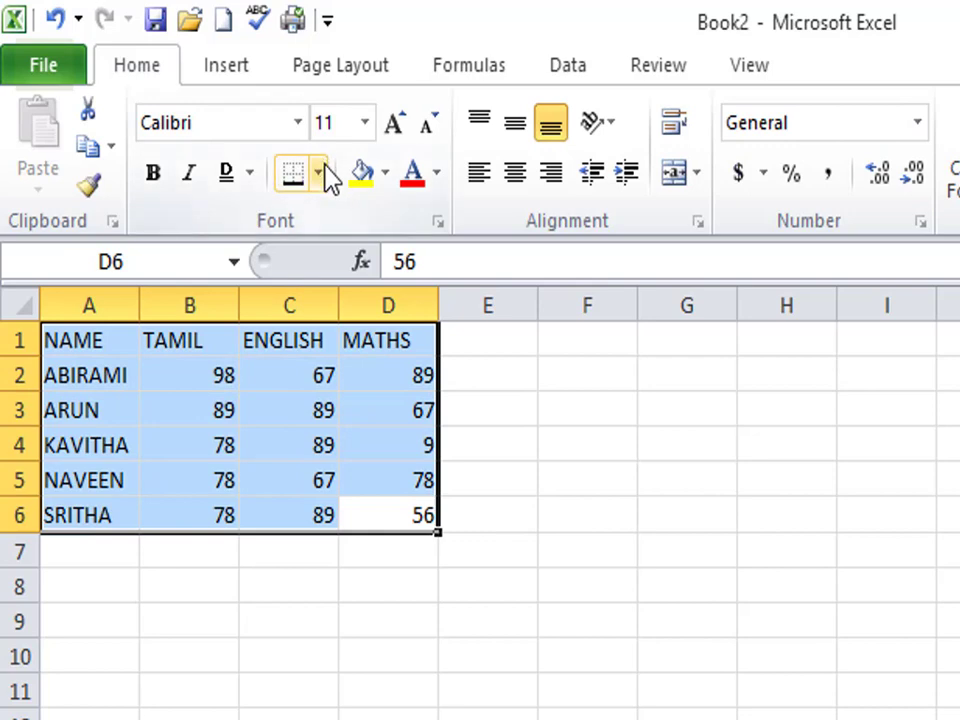
{"action": "left_click", "coordinate": [319, 172]}
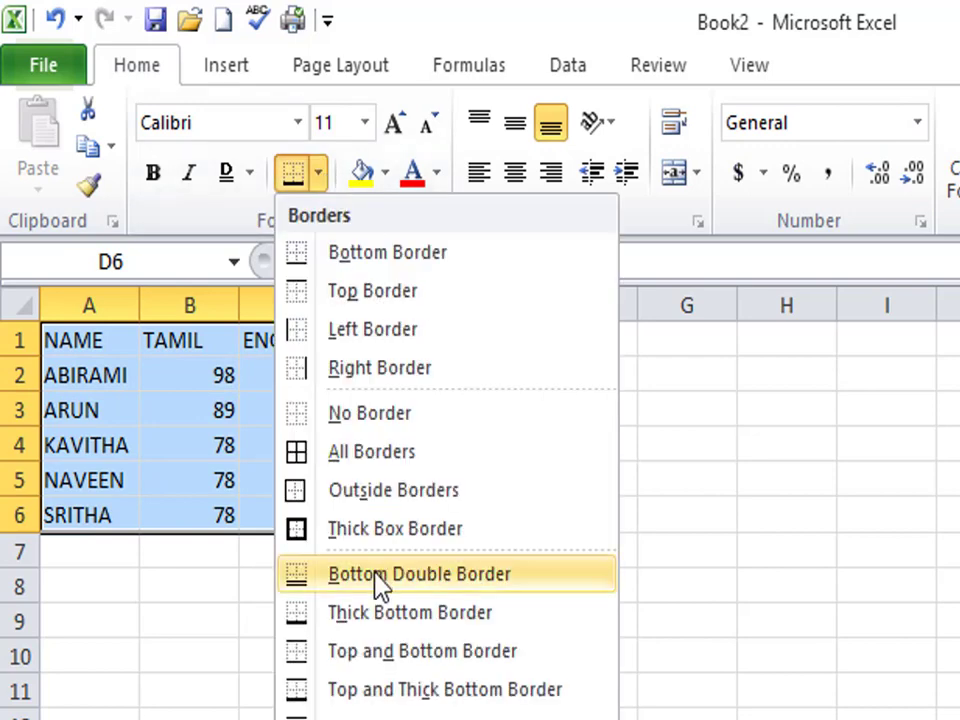
{"action": "left_click", "coordinate": [373, 651]}
{"action": "left_click", "coordinate": [236, 650]}
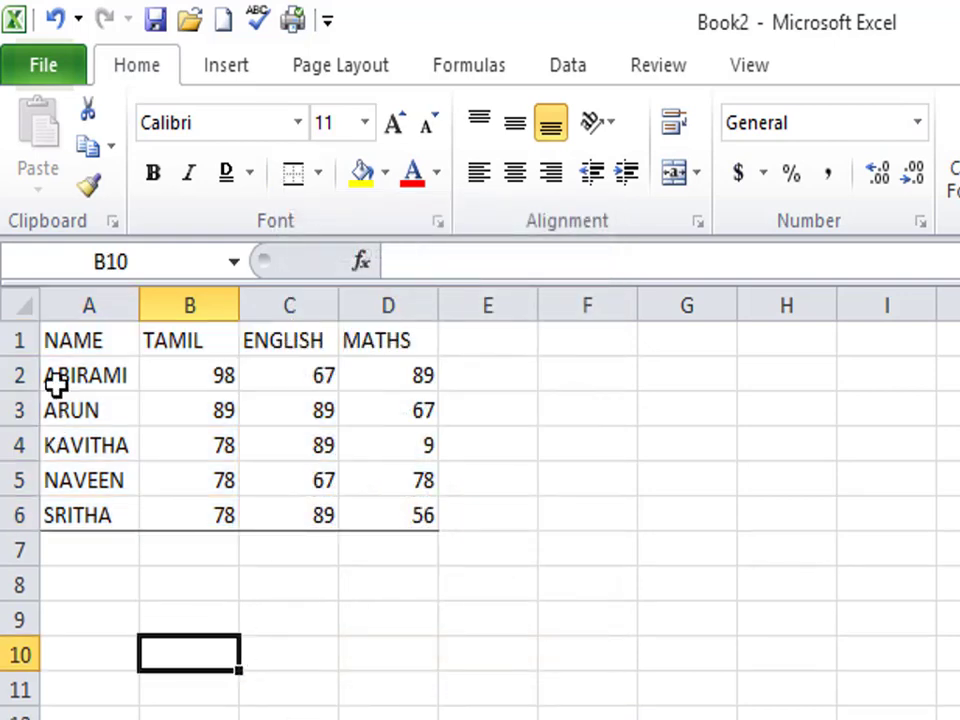
{"action": "mouse_move", "coordinate": [54, 378]}
{"action": "left_mouse_down"}
{"action": "mouse_move", "coordinate": [237, 432]}
{"action": "mouse_move", "coordinate": [371, 496]}
{"action": "left_mouse_up"}
{"action": "left_click", "coordinate": [318, 173]}
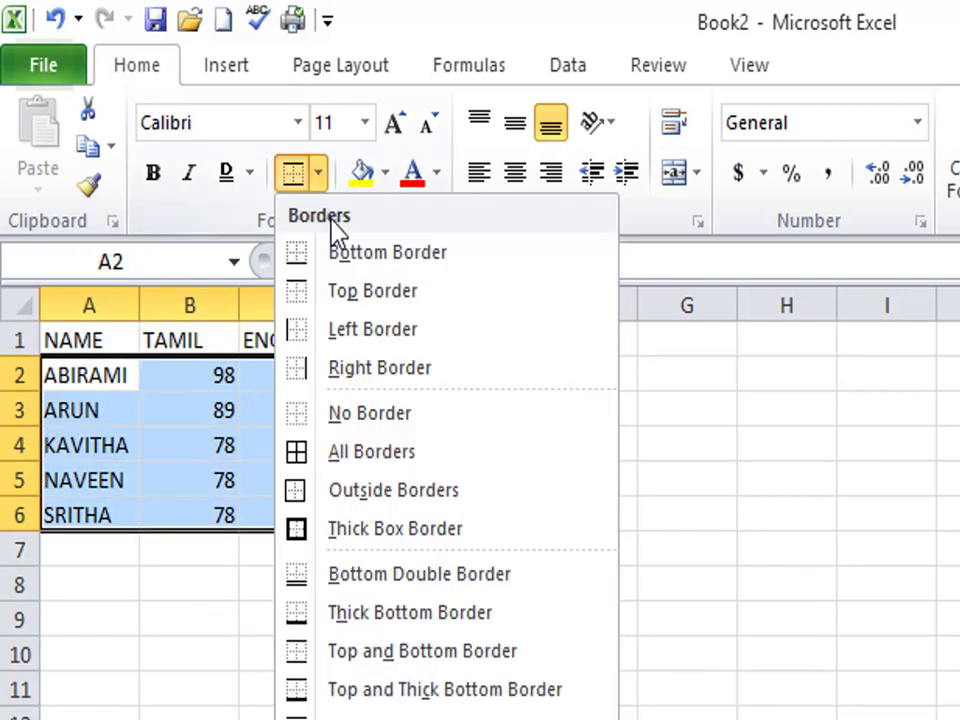
{"action": "left_click", "coordinate": [355, 651]}
{"action": "left_click", "coordinate": [304, 650]}
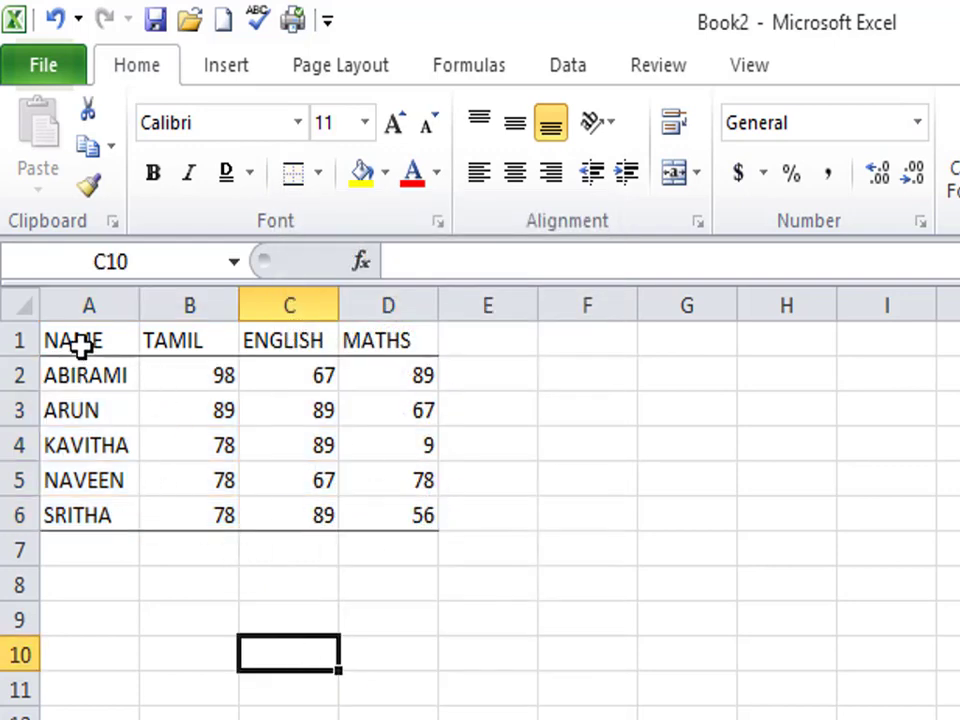
Step: Apply Top and Thick Bottom Border to the student rows A2:D6
{"action": "left_click", "coordinate": [317, 172]}
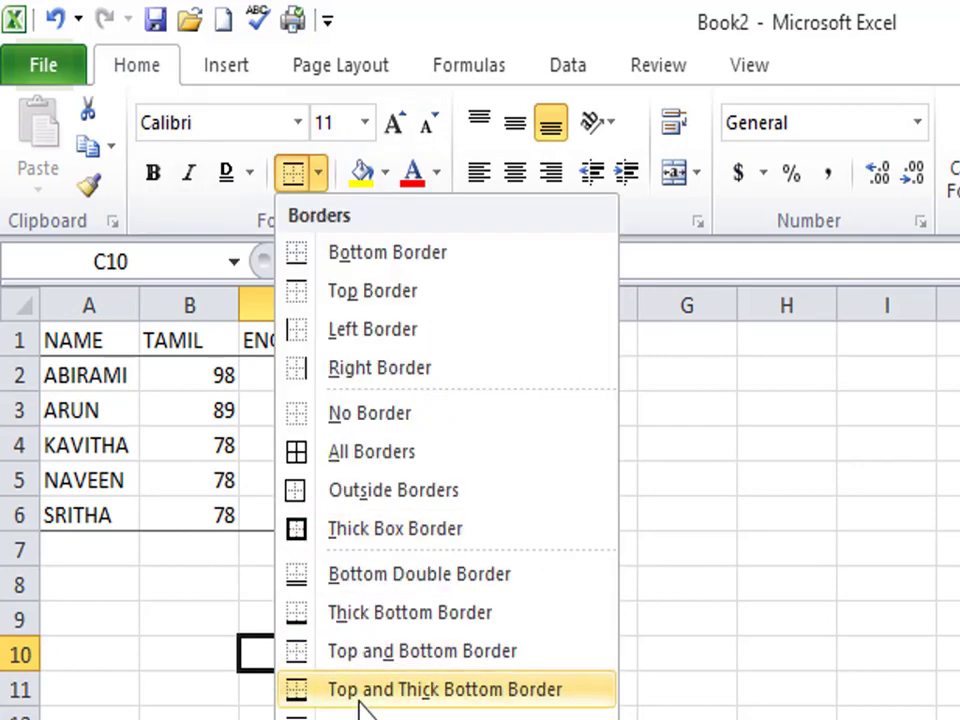
{"action": "left_click", "coordinate": [51, 343]}
{"action": "left_click_drag", "start_coordinate": [60, 375], "coordinate": [400, 515]}
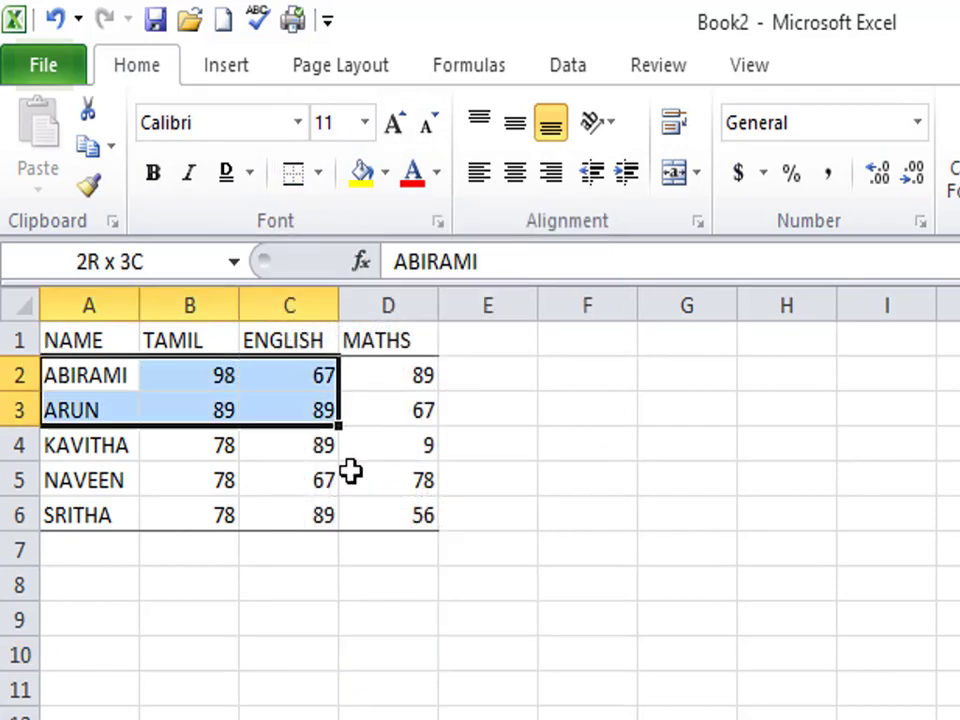
{"action": "left_click", "coordinate": [318, 172]}
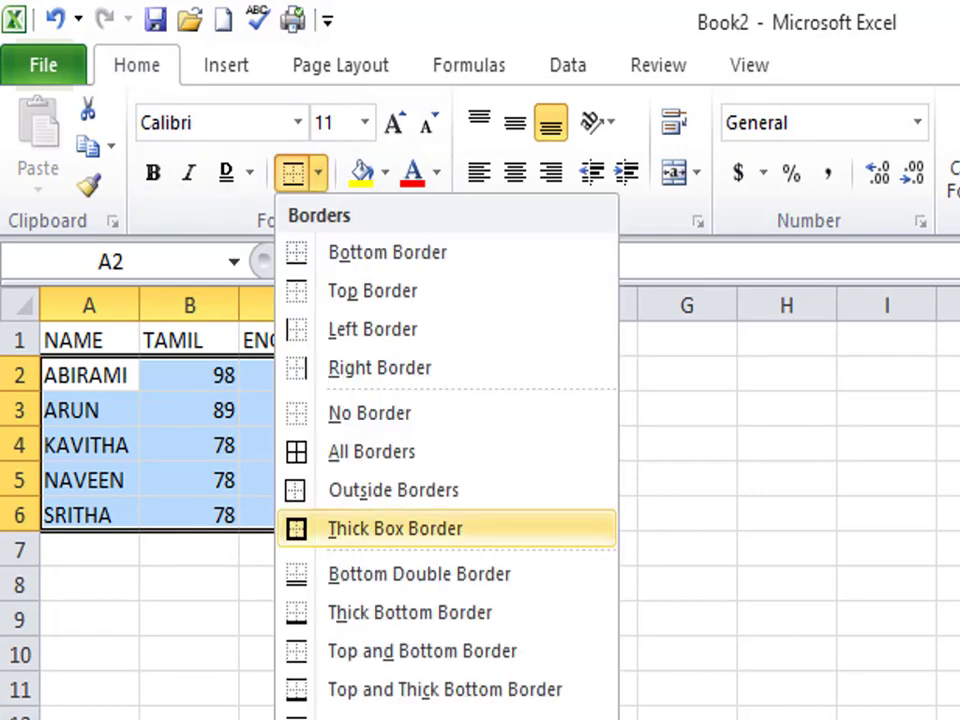
{"action": "left_click", "coordinate": [358, 690]}
{"action": "left_click", "coordinate": [320, 690]}
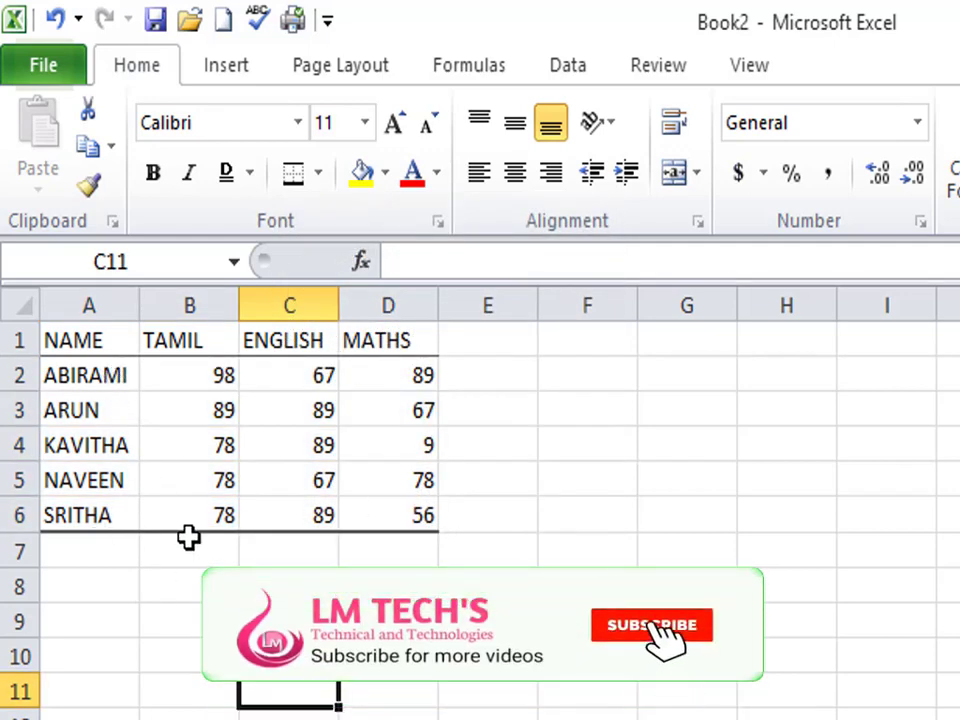
{"action": "left_click_drag", "start_coordinate": [75, 341], "coordinate": [400, 510]}
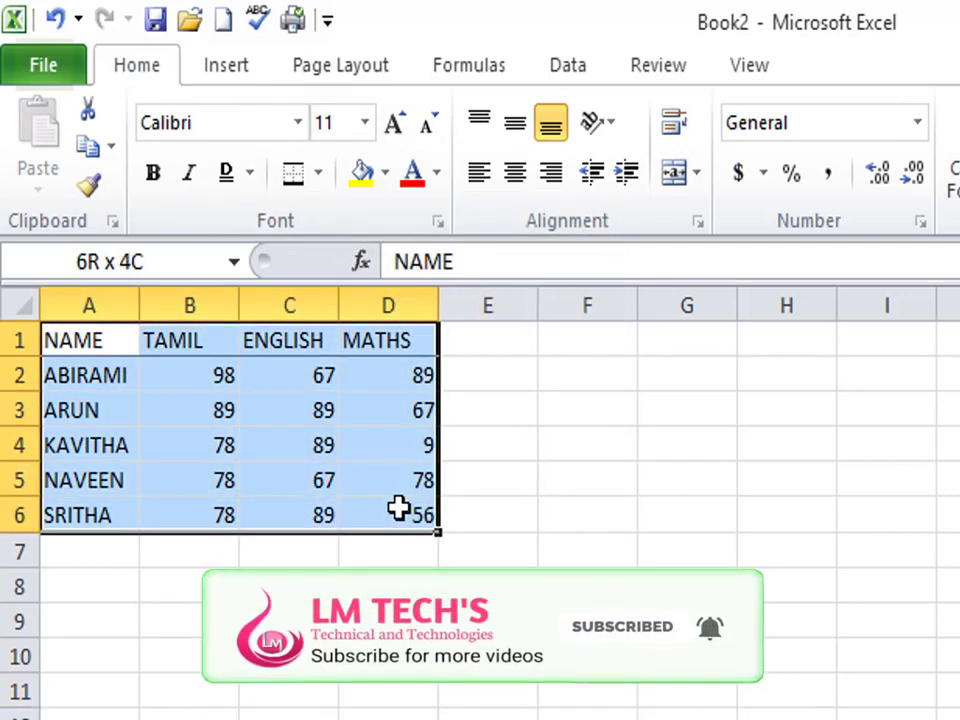
Step: Apply a Bottom Double Border to the marks table and check the result
{"action": "left_click", "coordinate": [318, 175]}
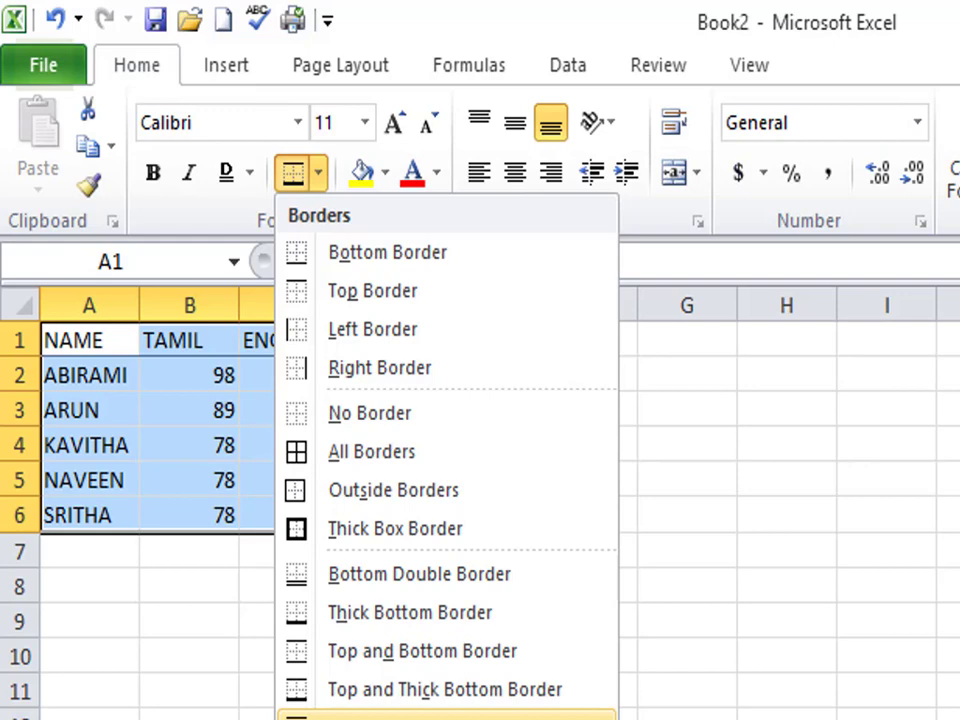
{"action": "left_click", "coordinate": [440, 715]}
{"action": "left_click", "coordinate": [289, 657]}
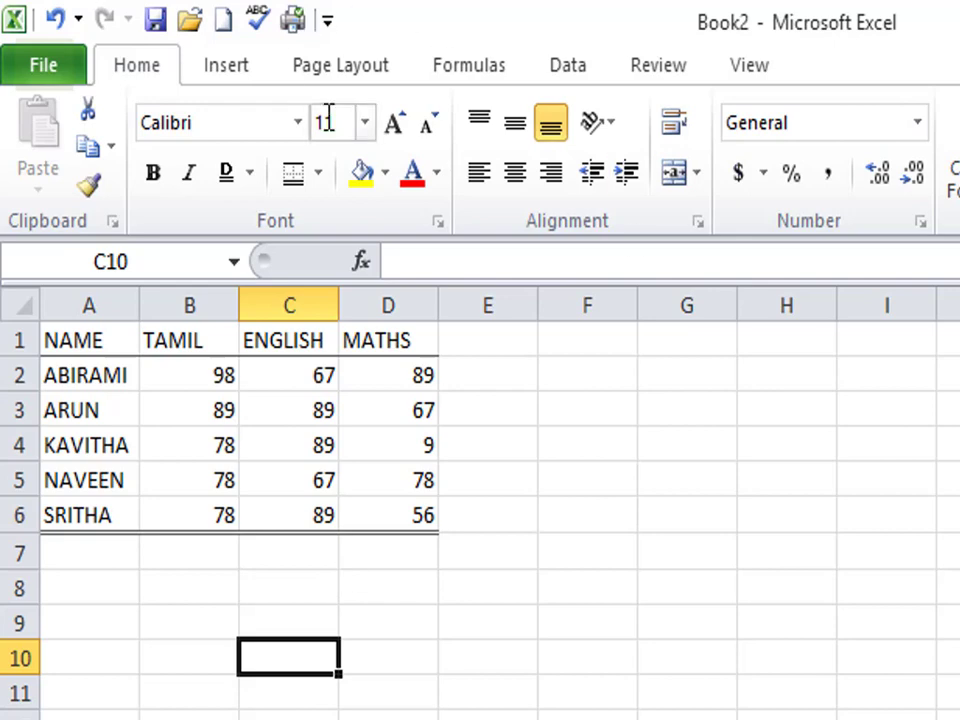
{"action": "left_click", "coordinate": [318, 174]}
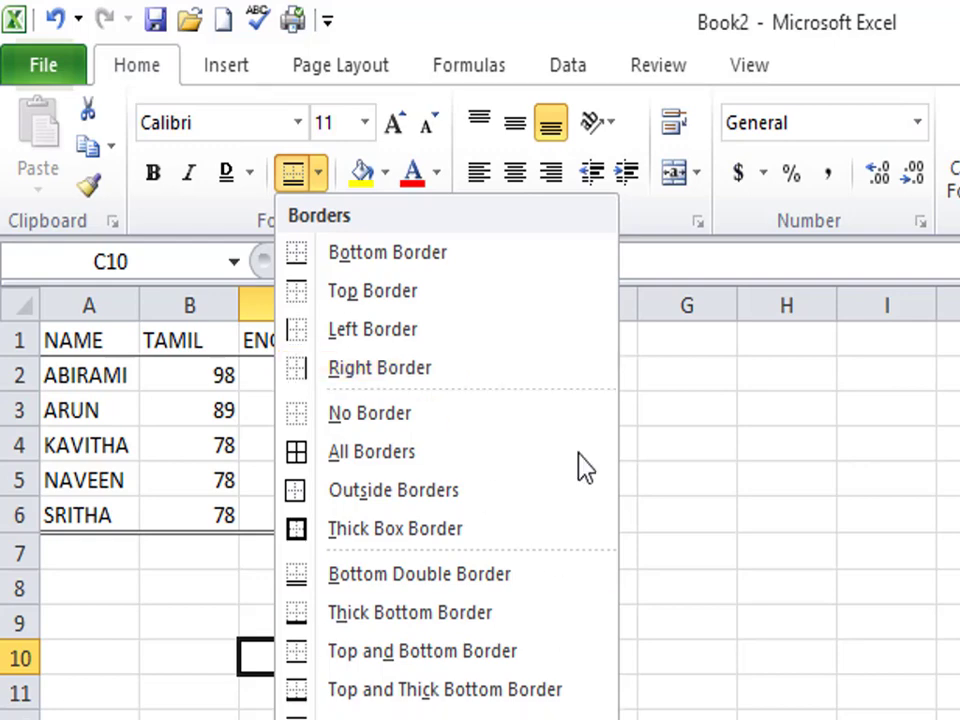
{"action": "left_click", "coordinate": [193, 608]}
Step: Reselect A1:D6 and remove all its borders with No Border
{"action": "left_click_drag", "start_coordinate": [425, 512], "coordinate": [84, 335]}
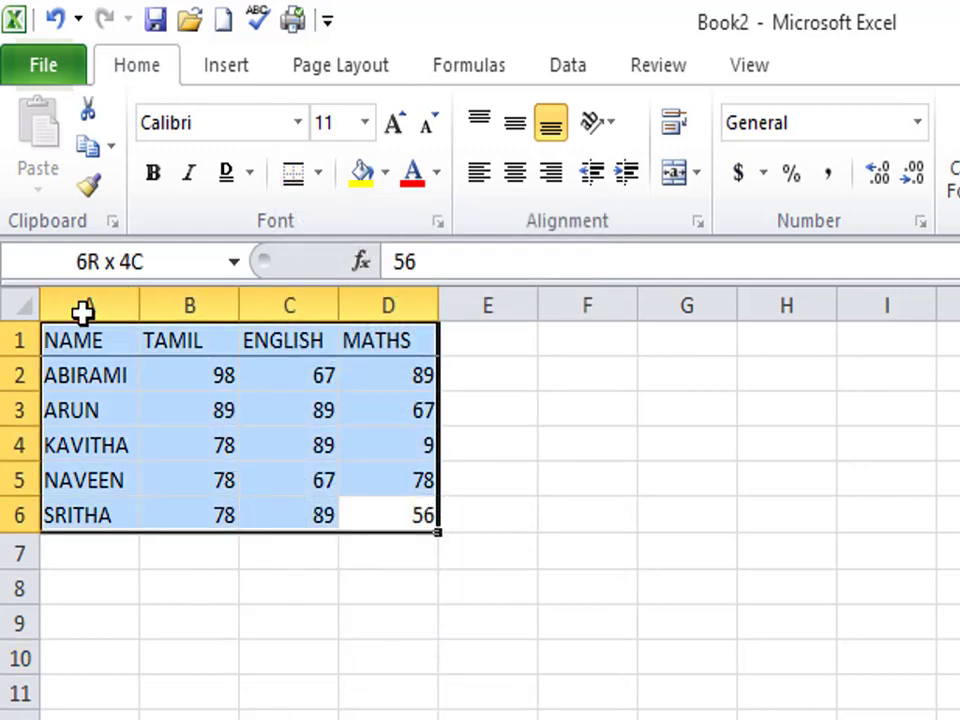
{"action": "left_click", "coordinate": [318, 173]}
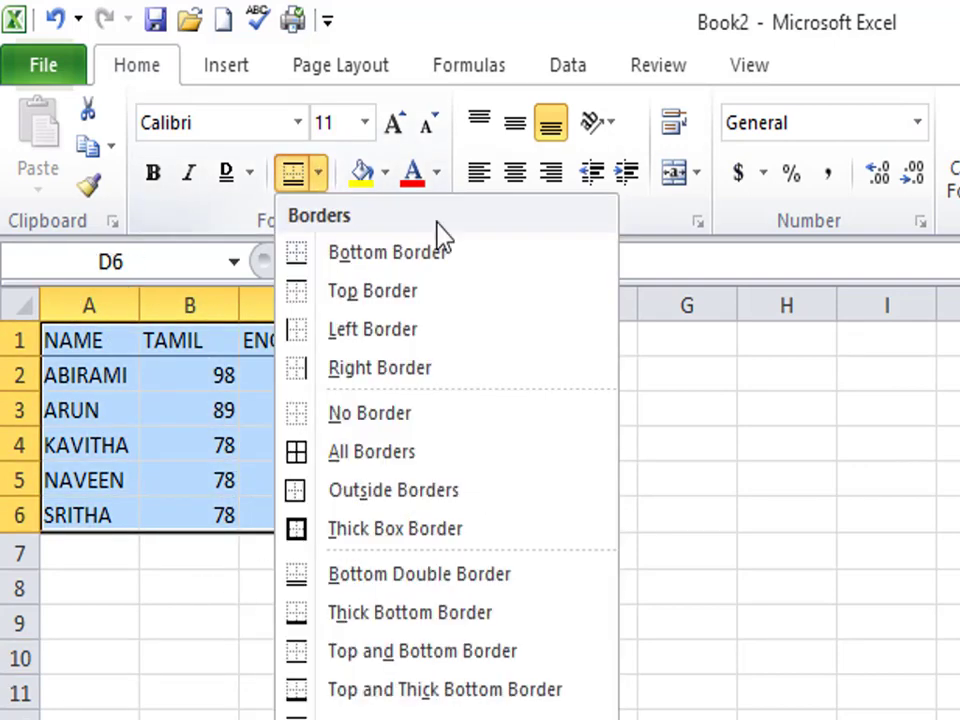
{"action": "left_click", "coordinate": [420, 418]}
{"action": "left_click", "coordinate": [352, 660]}
{"action": "left_click", "coordinate": [318, 173]}
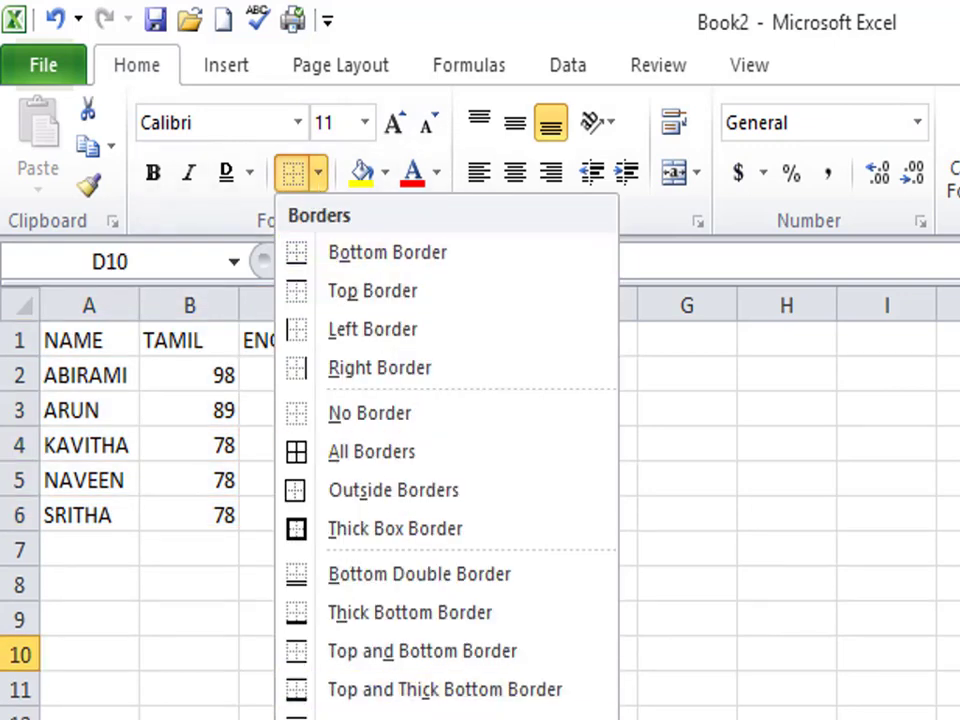
Step: Hand-draw border lines around the MATHS cells D2:D6 and under C5 and C6
{"action": "key", "text": "w"}
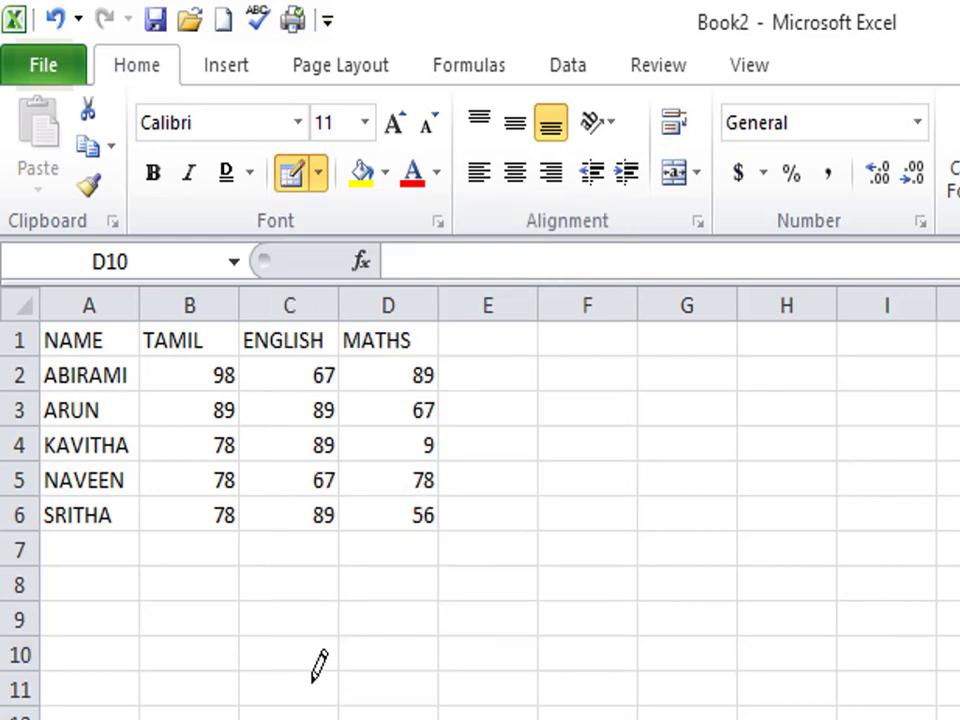
{"action": "left_click", "coordinate": [287, 534]}
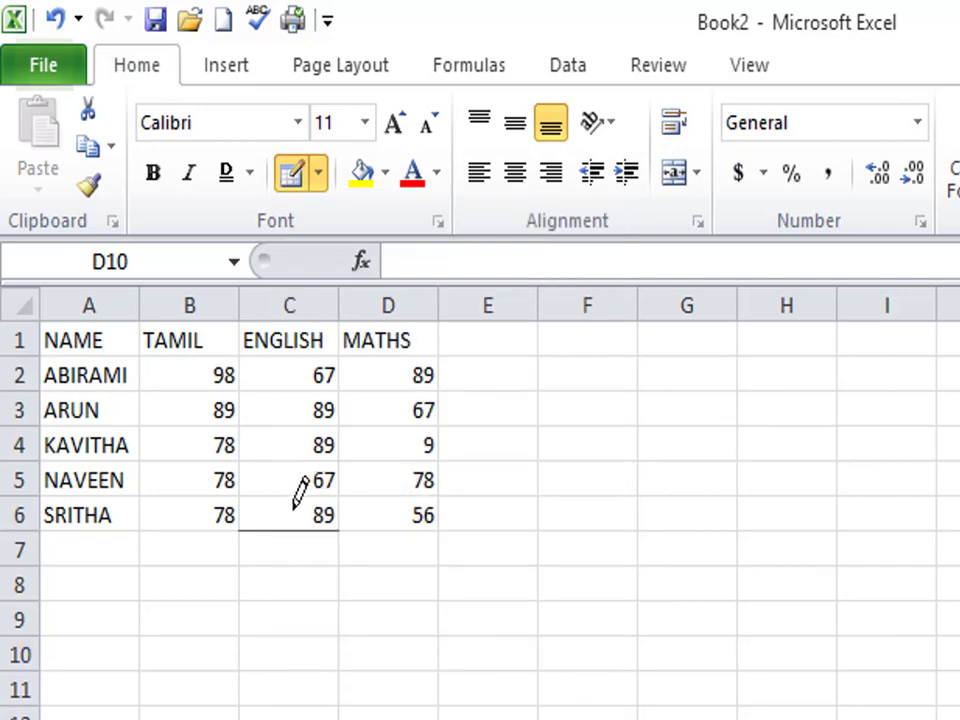
{"action": "mouse_move", "coordinate": [347, 490]}
{"action": "left_mouse_down"}
{"action": "mouse_move", "coordinate": [346, 506]}
{"action": "mouse_move", "coordinate": [446, 512]}
{"action": "left_mouse_up"}
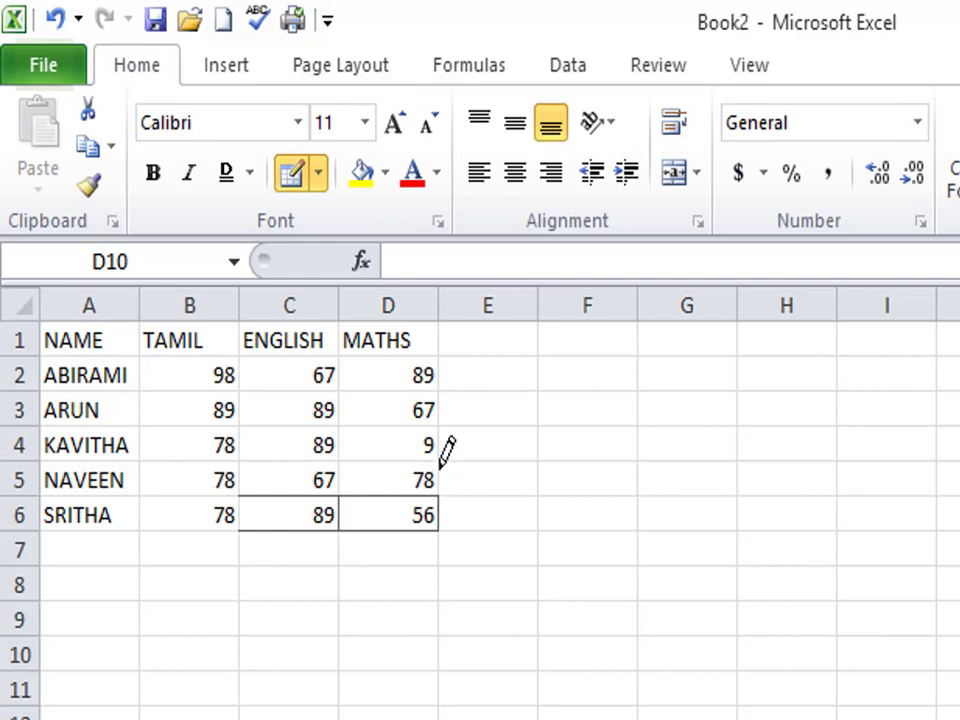
{"action": "mouse_move", "coordinate": [420, 463]}
{"action": "left_mouse_down"}
{"action": "mouse_move", "coordinate": [300, 487]}
{"action": "mouse_move", "coordinate": [345, 440]}
{"action": "left_mouse_up"}
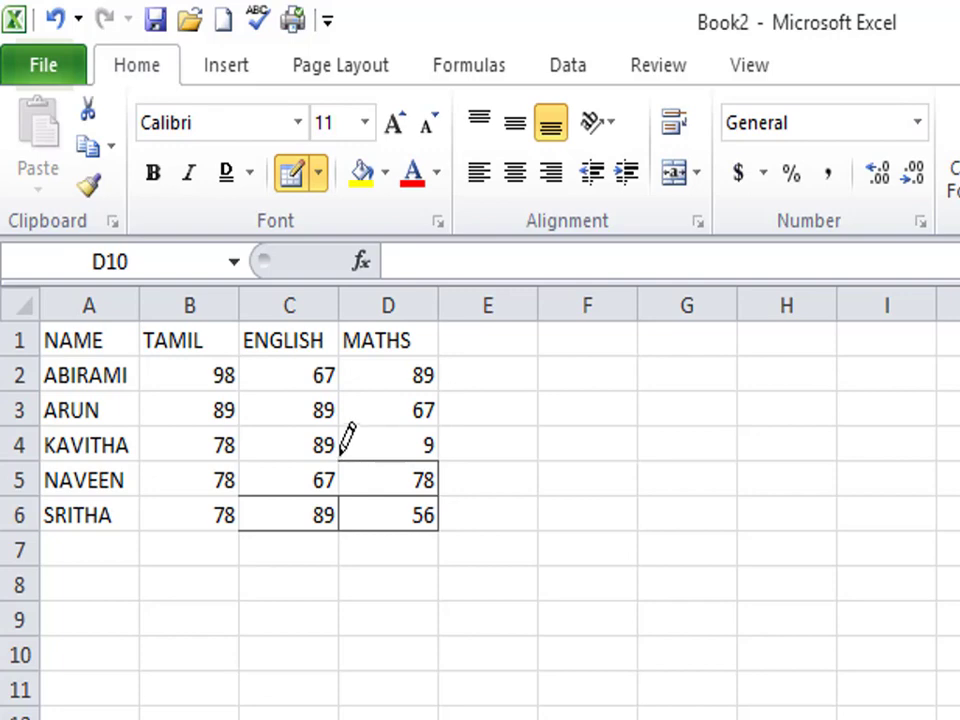
{"action": "left_click", "coordinate": [366, 392]}
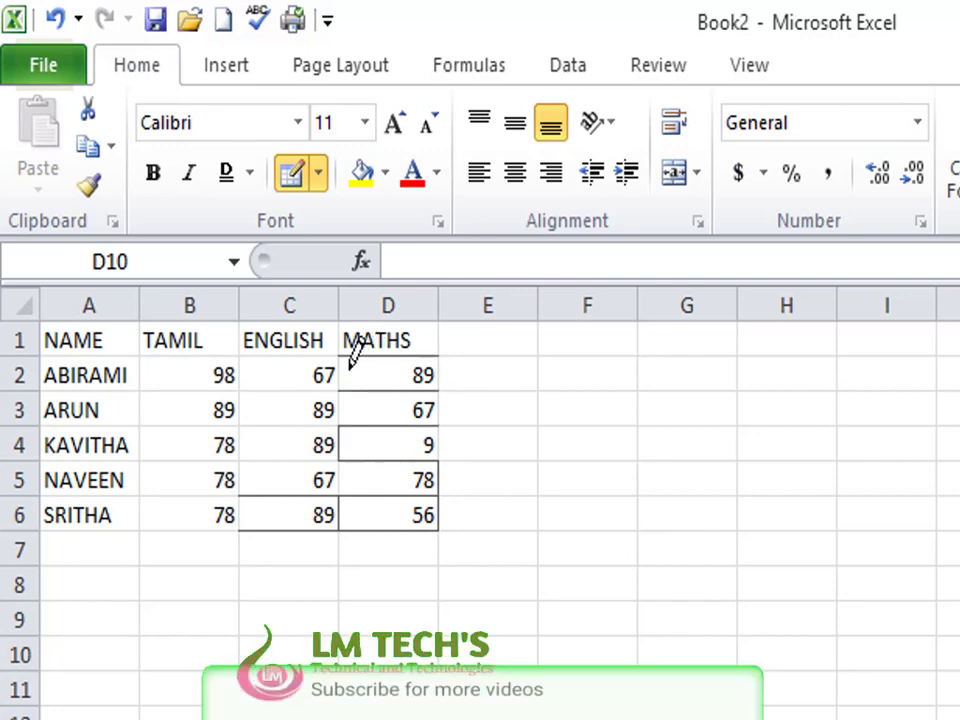
{"action": "left_click", "coordinate": [344, 385]}
{"action": "left_click", "coordinate": [344, 396]}
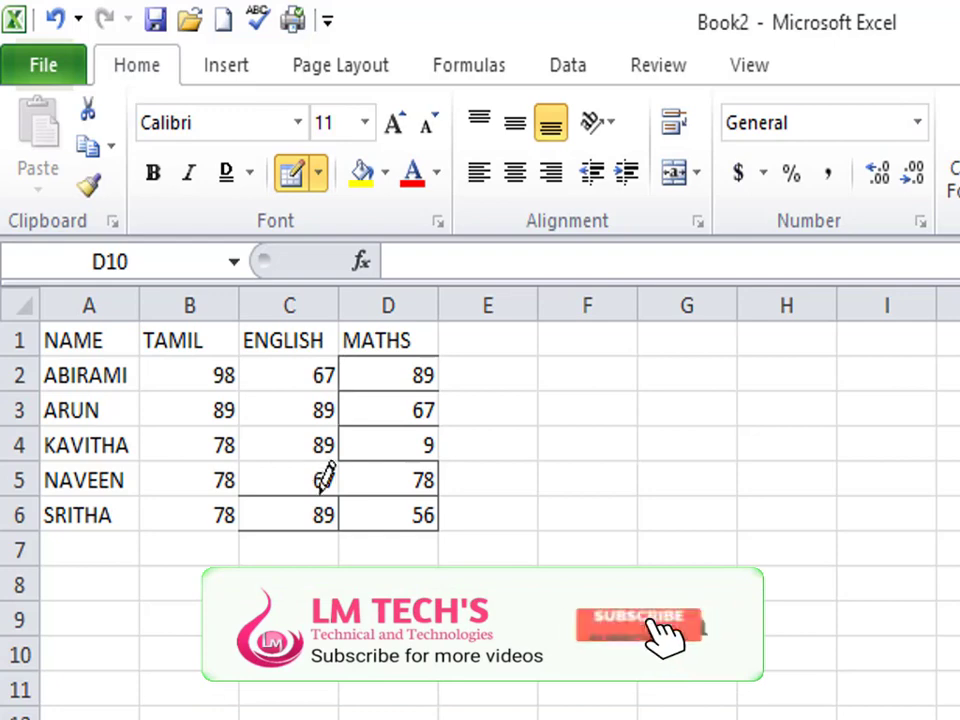
{"action": "left_click", "coordinate": [345, 463]}
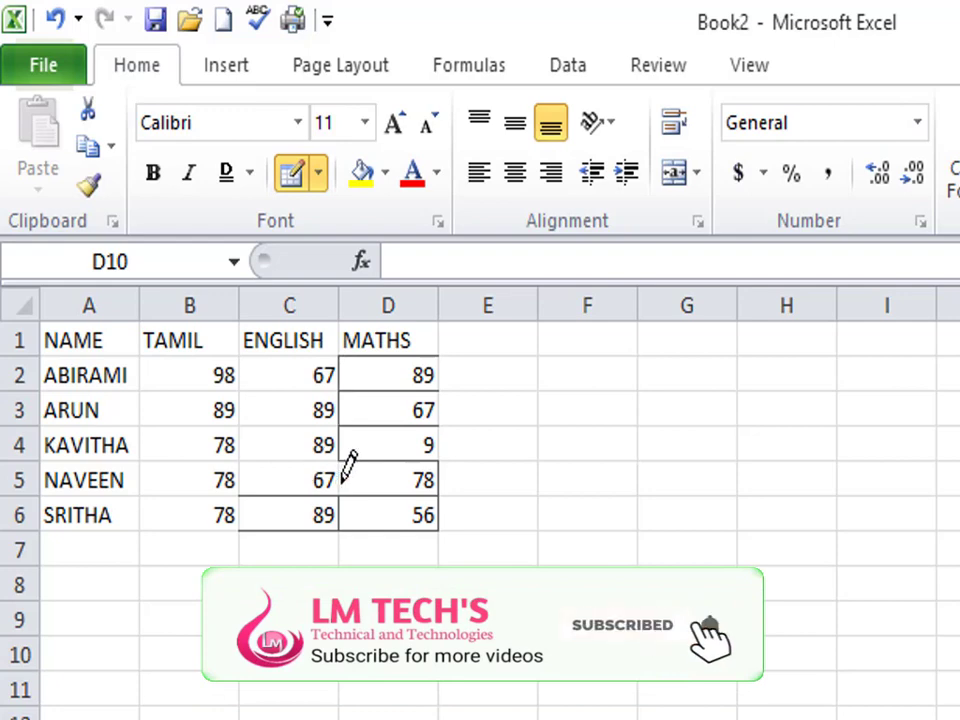
Step: Draw a border grid over A1:D6 and over the empty cells in columns E–N through row 16
{"action": "left_click", "coordinate": [318, 174]}
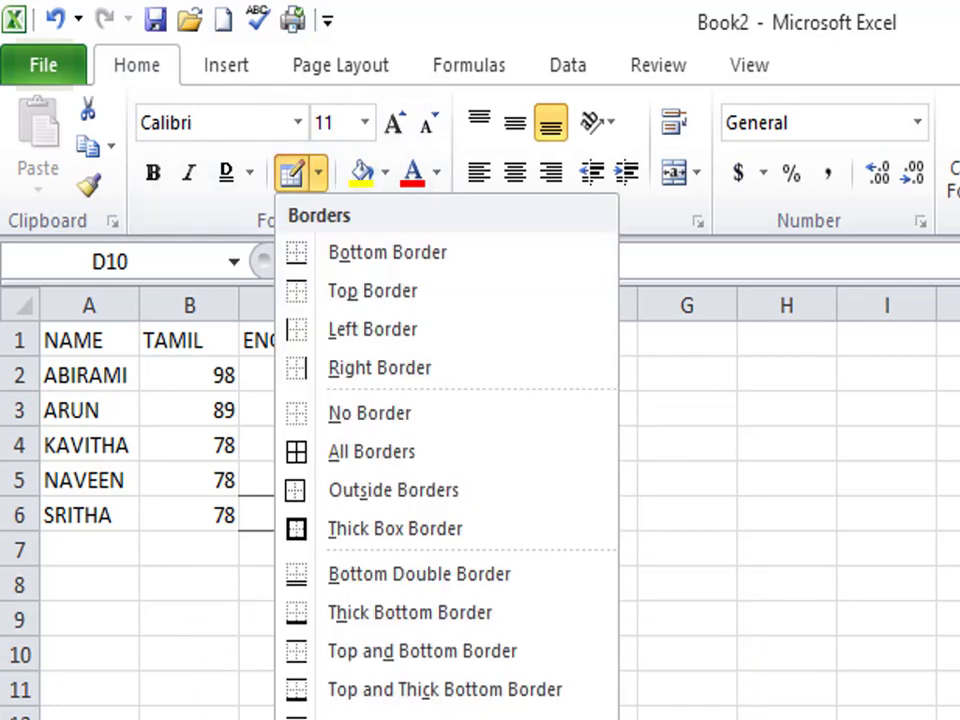
{"action": "left_click", "coordinate": [300, 703]}
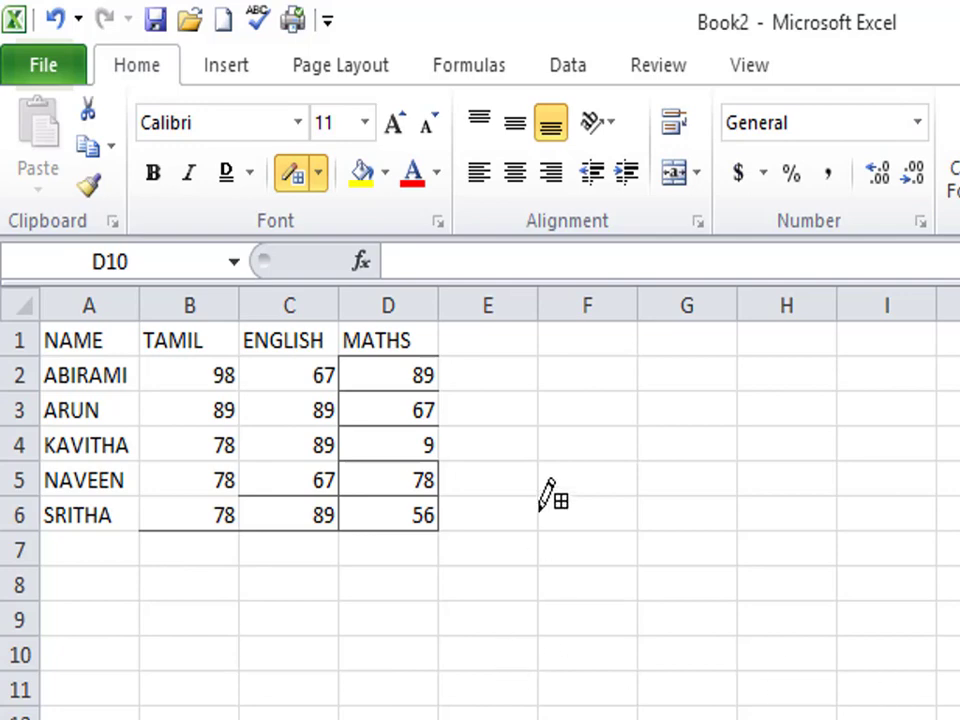
{"action": "left_click_drag", "start_coordinate": [437, 528], "coordinate": [12, 345]}
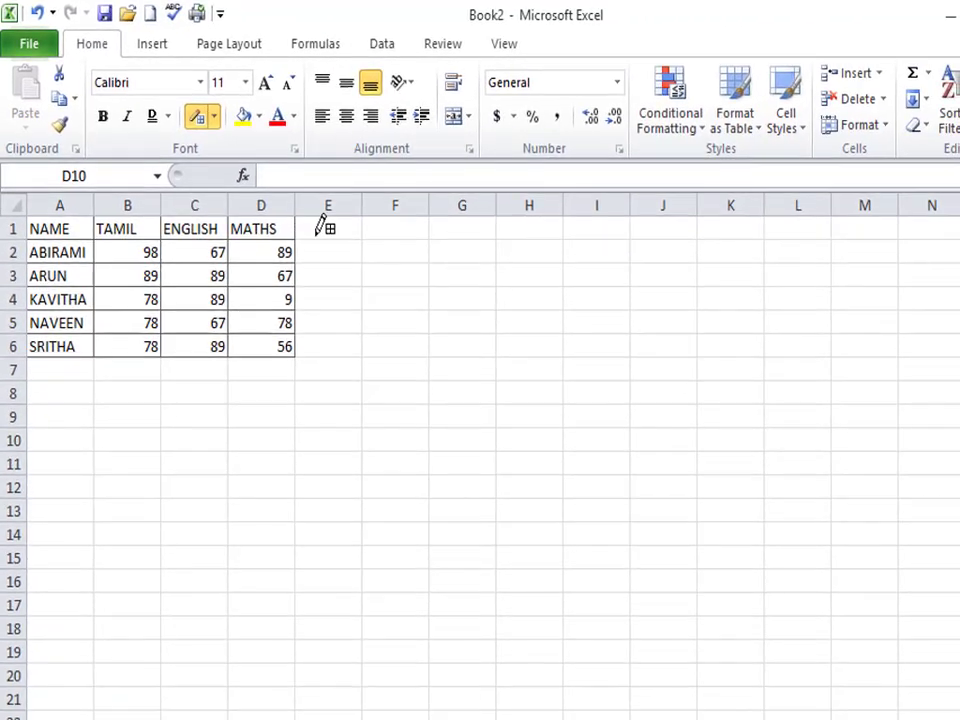
{"action": "mouse_move", "coordinate": [315, 230]}
{"action": "left_mouse_down"}
{"action": "mouse_move", "coordinate": [376, 457]}
{"action": "mouse_move", "coordinate": [935, 586]}
{"action": "left_mouse_up"}
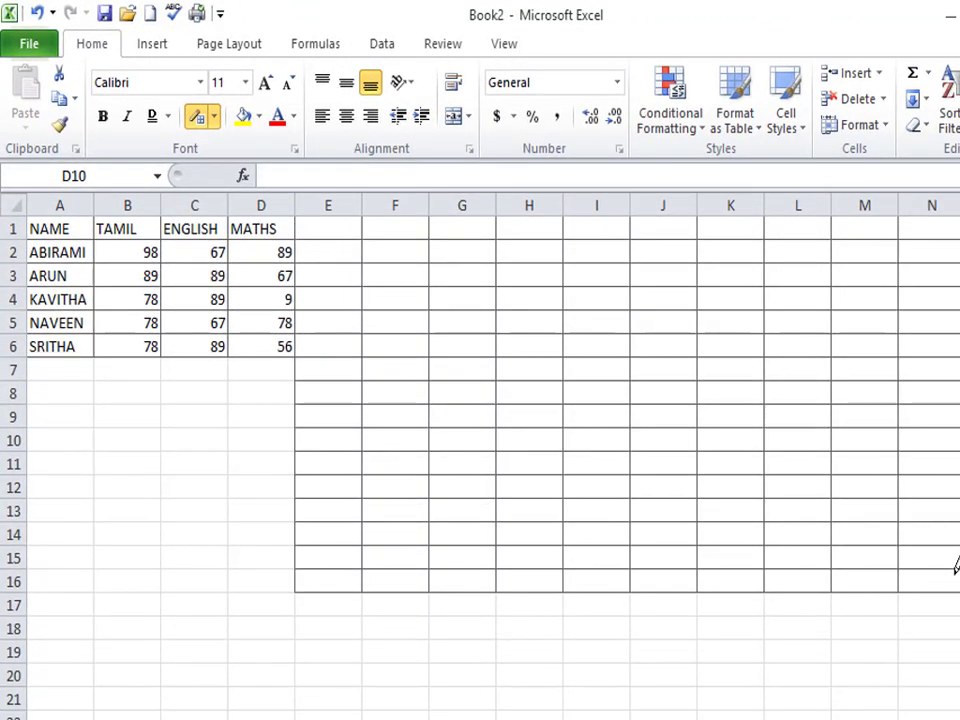
Step: Erase the unwanted grid lines in columns E and F beside the table
{"action": "left_click", "coordinate": [215, 116]}
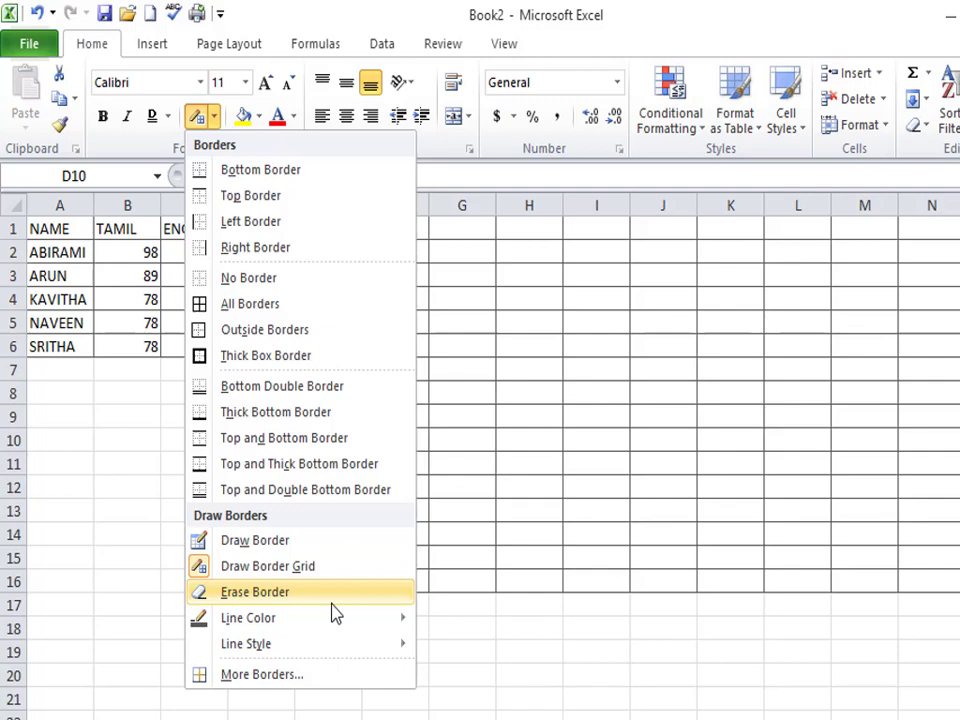
{"action": "left_click", "coordinate": [268, 596]}
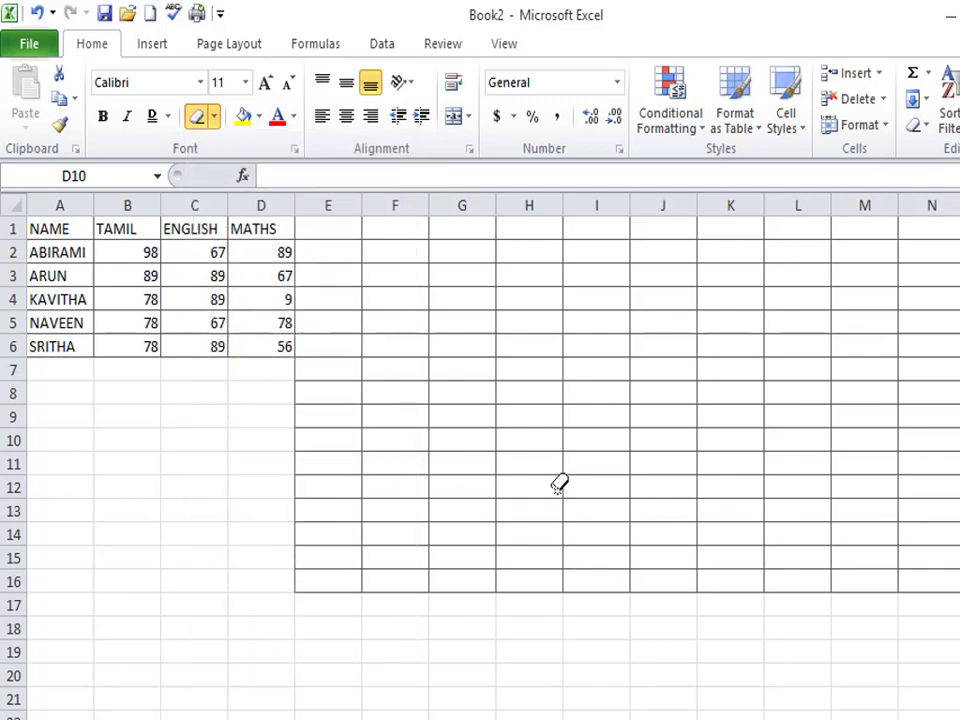
{"action": "mouse_move", "coordinate": [404, 490]}
{"action": "left_mouse_down"}
{"action": "mouse_move", "coordinate": [420, 424]}
{"action": "mouse_move", "coordinate": [356, 446]}
{"action": "left_mouse_up"}
{"action": "mouse_move", "coordinate": [240, 316]}
{"action": "left_mouse_down"}
{"action": "mouse_move", "coordinate": [317, 495]}
{"action": "mouse_move", "coordinate": [328, 557]}
{"action": "mouse_move", "coordinate": [911, 546]}
{"action": "mouse_move", "coordinate": [345, 483]}
{"action": "mouse_move", "coordinate": [831, 493]}
{"action": "mouse_move", "coordinate": [617, 446]}
{"action": "mouse_move", "coordinate": [579, 332]}
{"action": "left_mouse_up"}
{"action": "scroll", "coordinate": [600, 478], "scroll_direction": "right", "scroll_amount": 3}
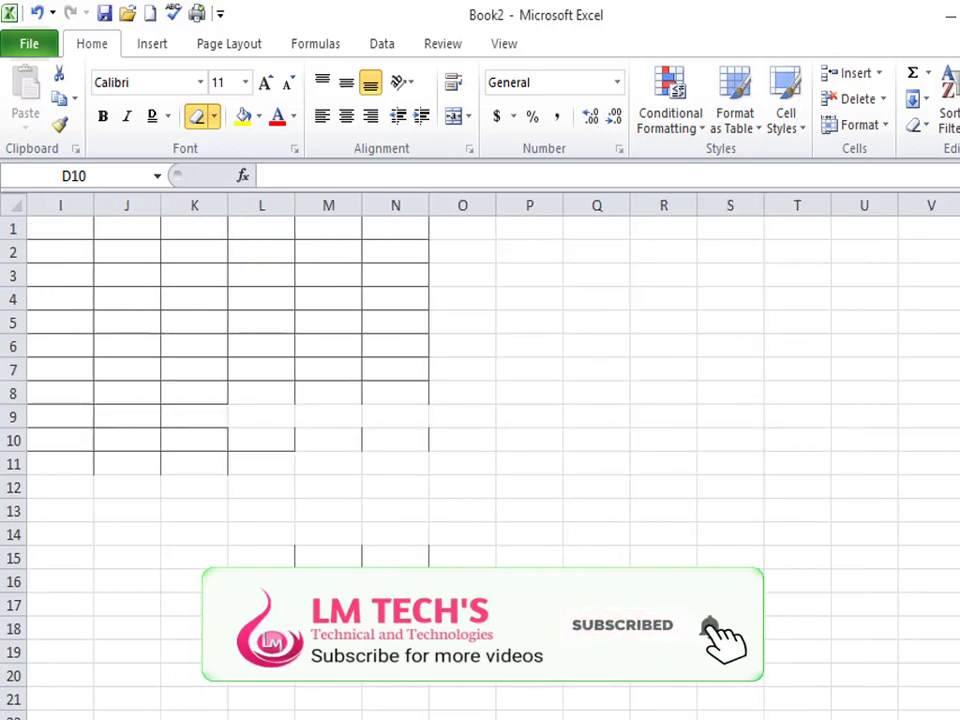
{"action": "scroll", "coordinate": [480, 400], "scroll_direction": "left", "scroll_amount": 4}
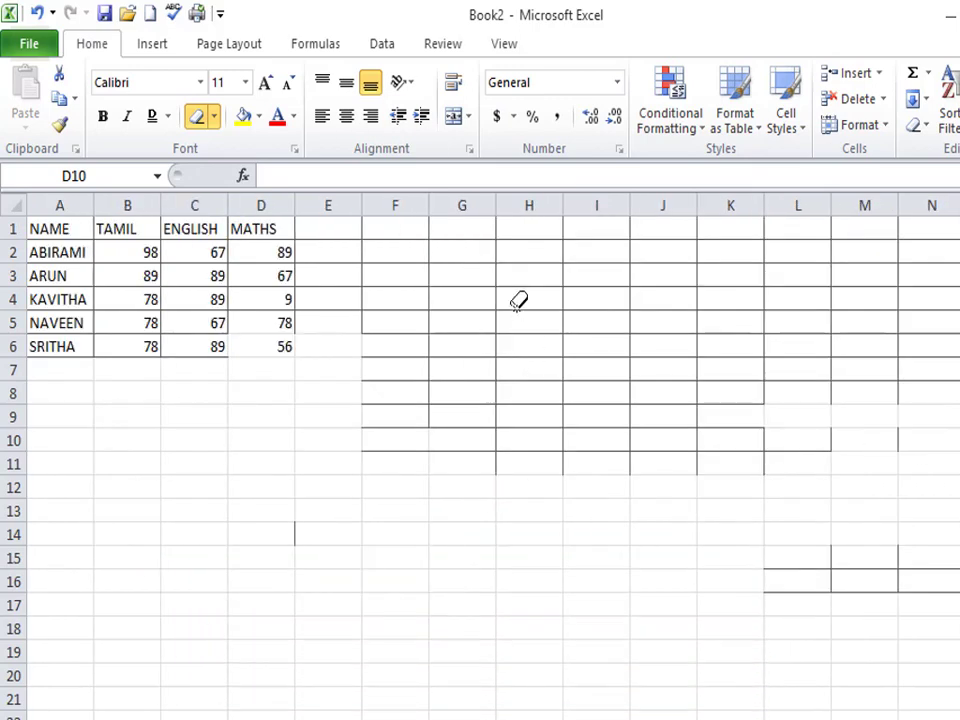
{"action": "left_click_drag", "start_coordinate": [521, 300], "coordinate": [446, 507]}
{"action": "left_click_drag", "start_coordinate": [390, 467], "coordinate": [345, 259]}
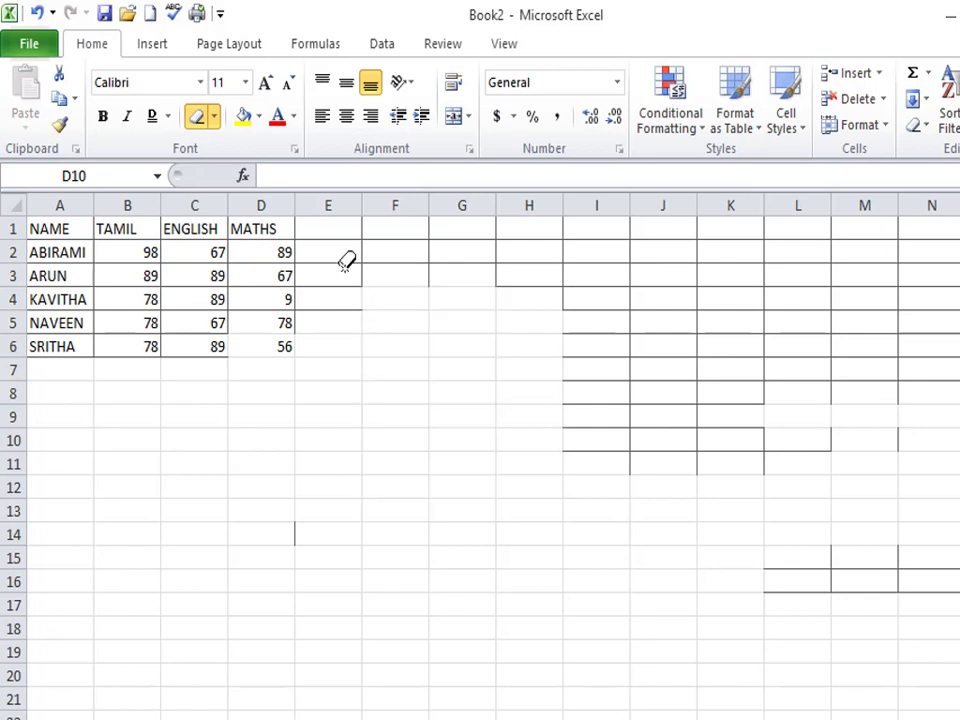
Step: Switch the Borders tool to Erase Border
{"action": "left_click", "coordinate": [215, 117]}
{"action": "mouse_move", "coordinate": [262, 622]}
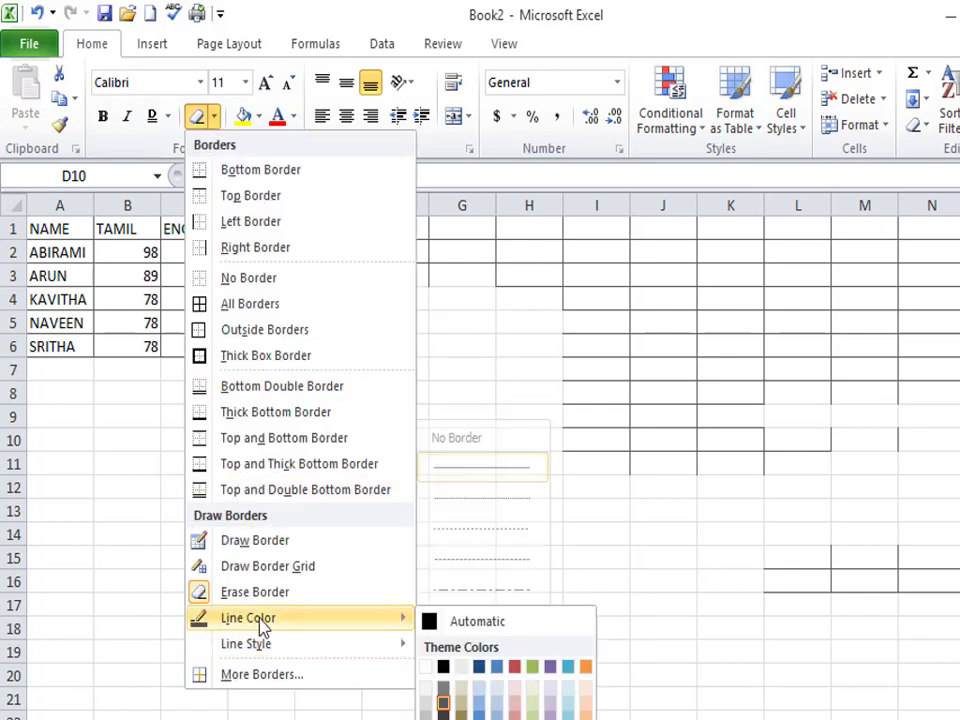
{"action": "left_click", "coordinate": [165, 585]}
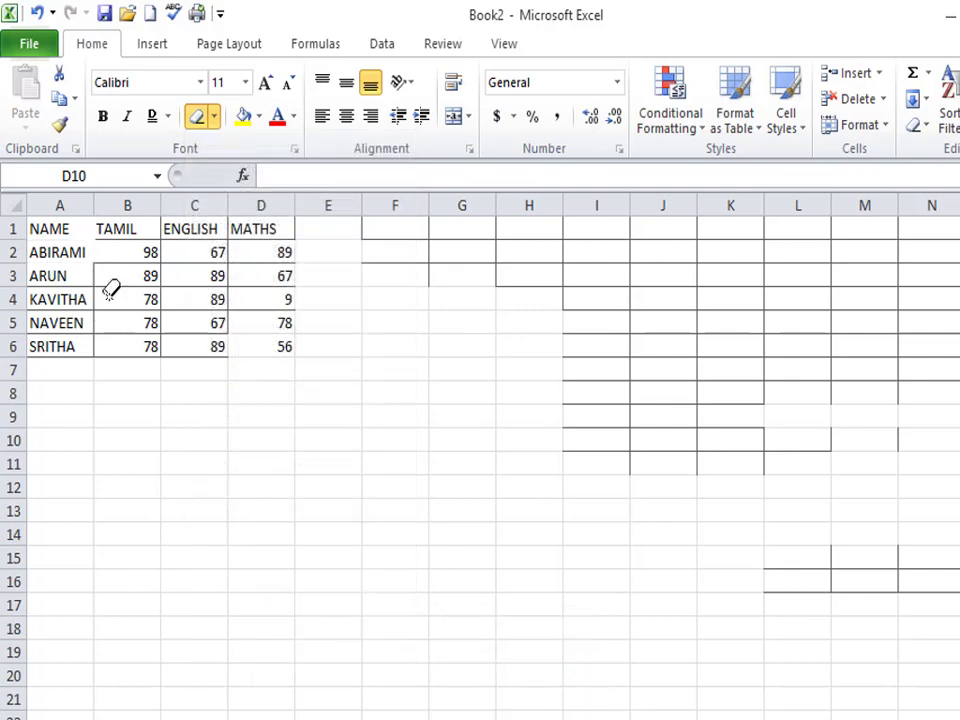
{"action": "left_click", "coordinate": [215, 117]}
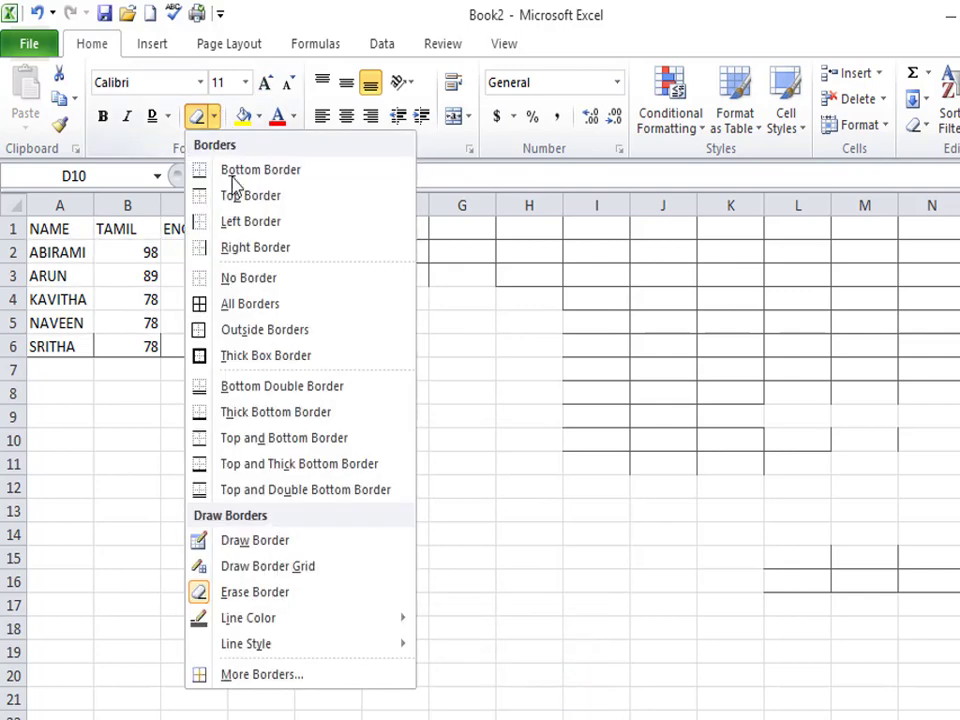
{"action": "left_click", "coordinate": [257, 597]}
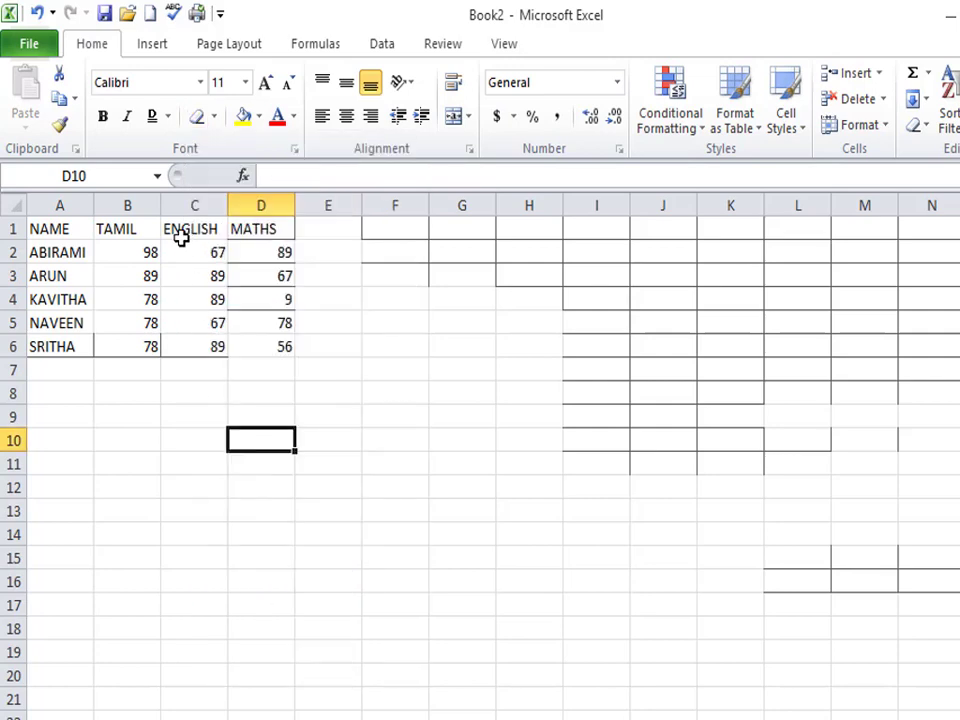
Step: Apply All Borders to every cell of A1:D6
{"action": "left_click", "coordinate": [57, 236]}
{"action": "left_click_drag", "start_coordinate": [57, 236], "coordinate": [250, 343]}
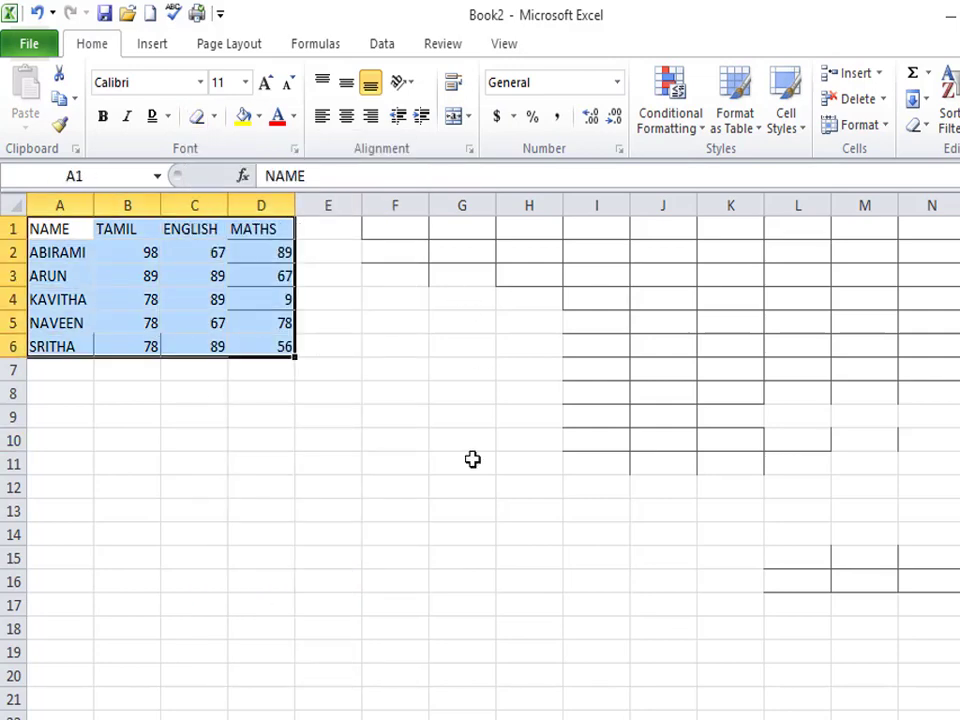
{"action": "left_click", "coordinate": [213, 118]}
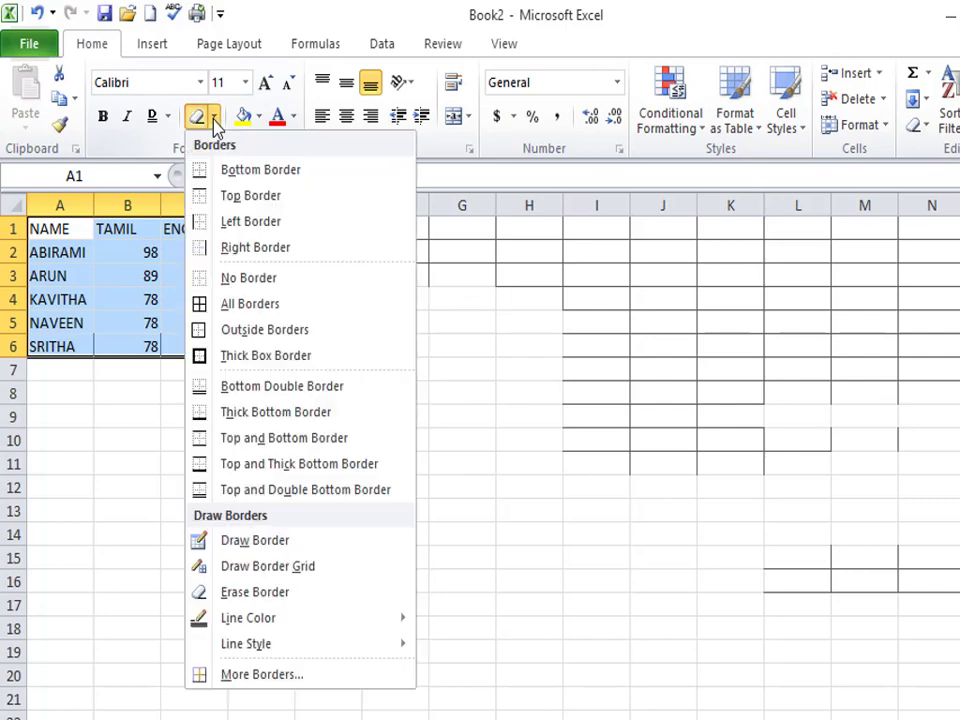
{"action": "left_click", "coordinate": [205, 305]}
{"action": "left_click", "coordinate": [194, 440]}
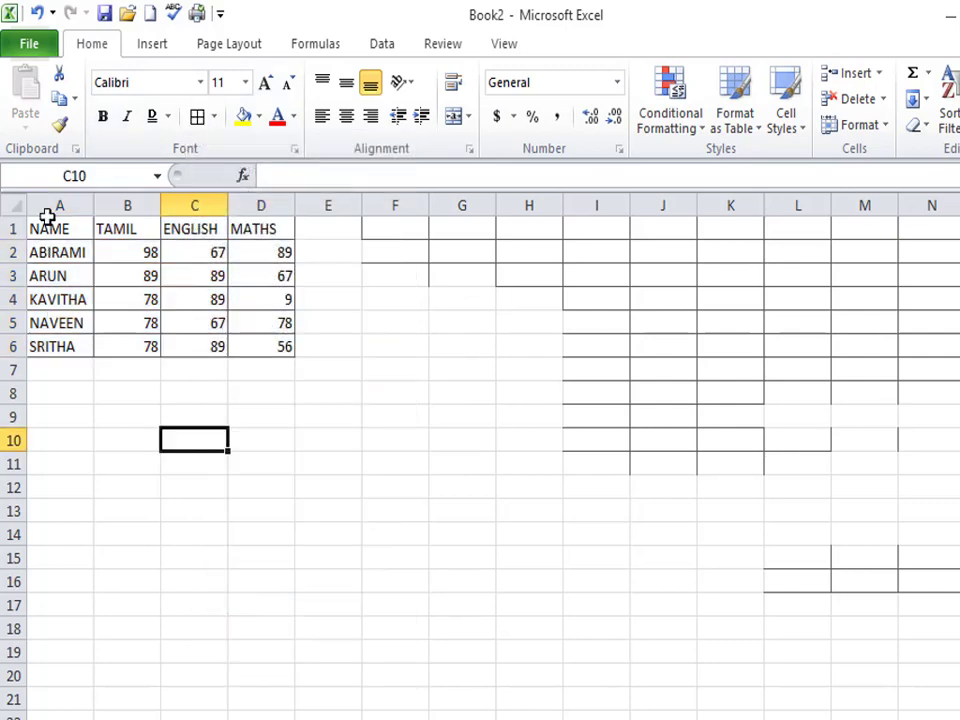
{"action": "left_click_drag", "start_coordinate": [50, 230], "coordinate": [228, 349]}
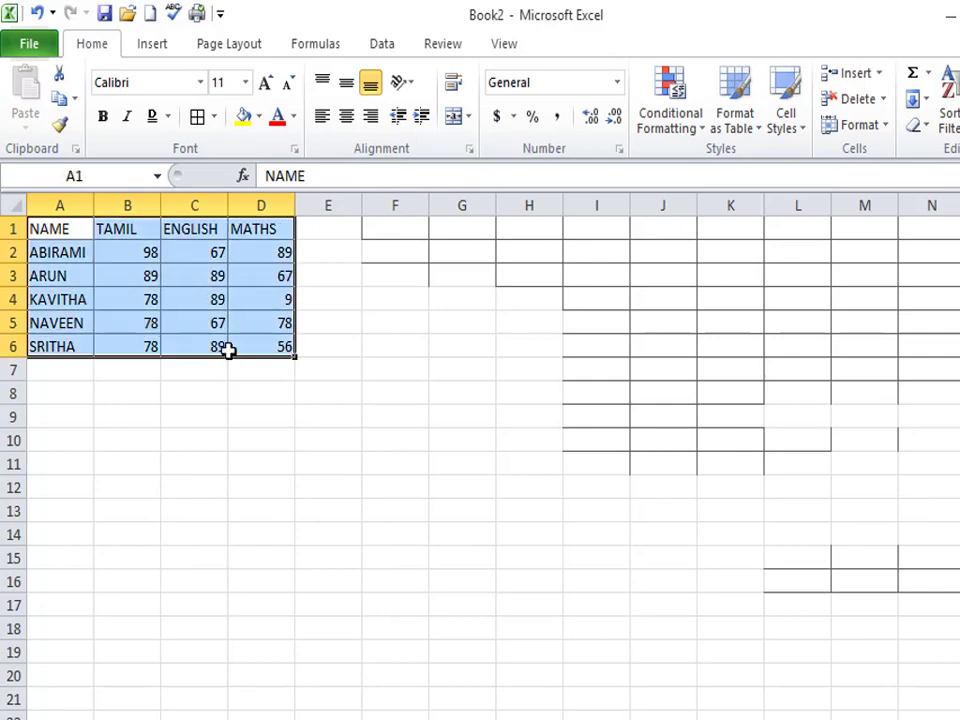
Step: Set the border line colour to red
{"action": "left_click", "coordinate": [214, 117]}
{"action": "mouse_move", "coordinate": [226, 624]}
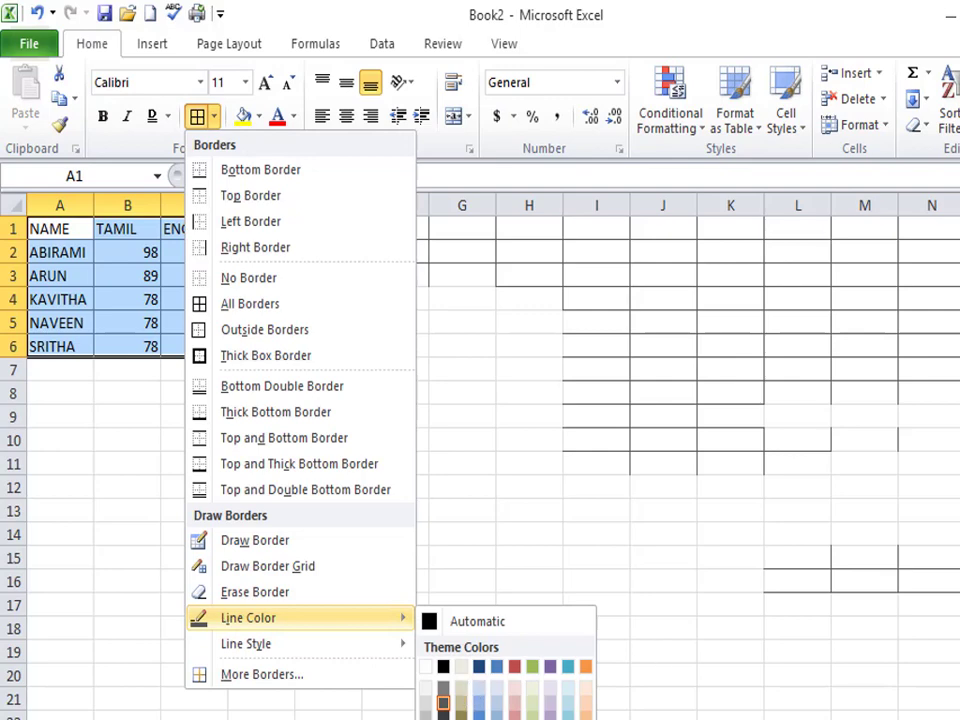
{"action": "left_click", "coordinate": [443, 703]}
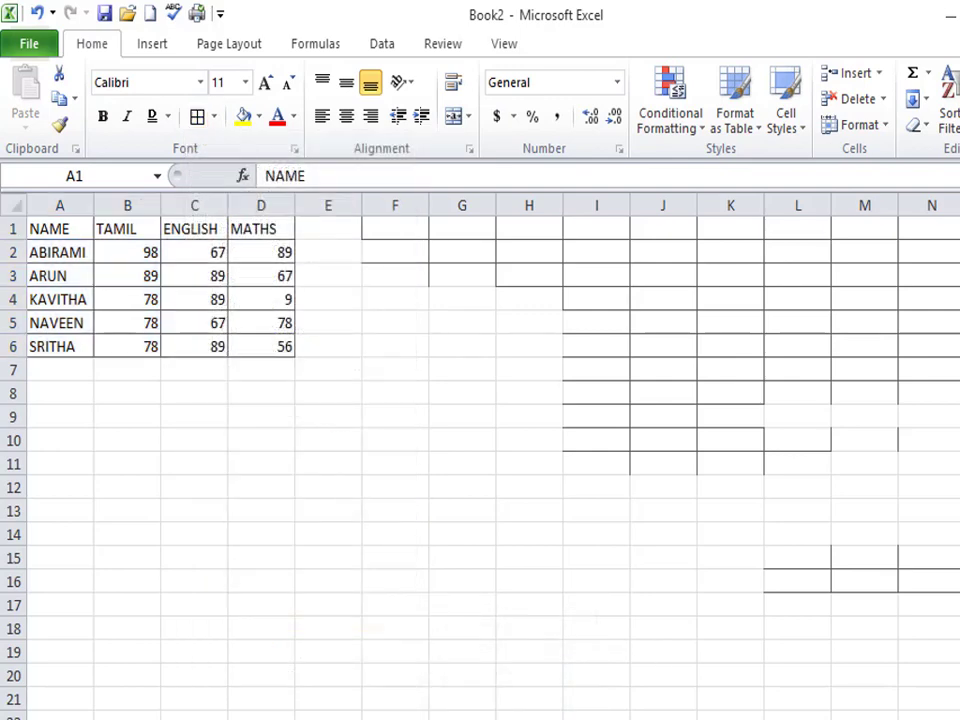
{"action": "left_click", "coordinate": [214, 117]}
{"action": "mouse_move", "coordinate": [314, 636]}
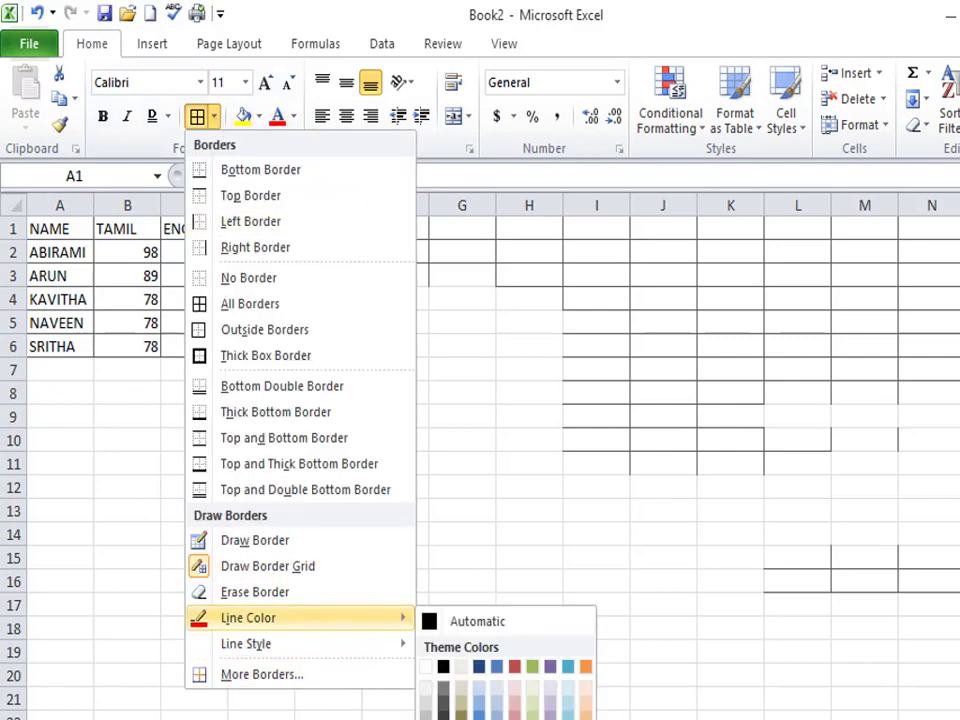
{"action": "left_click", "coordinate": [443, 666]}
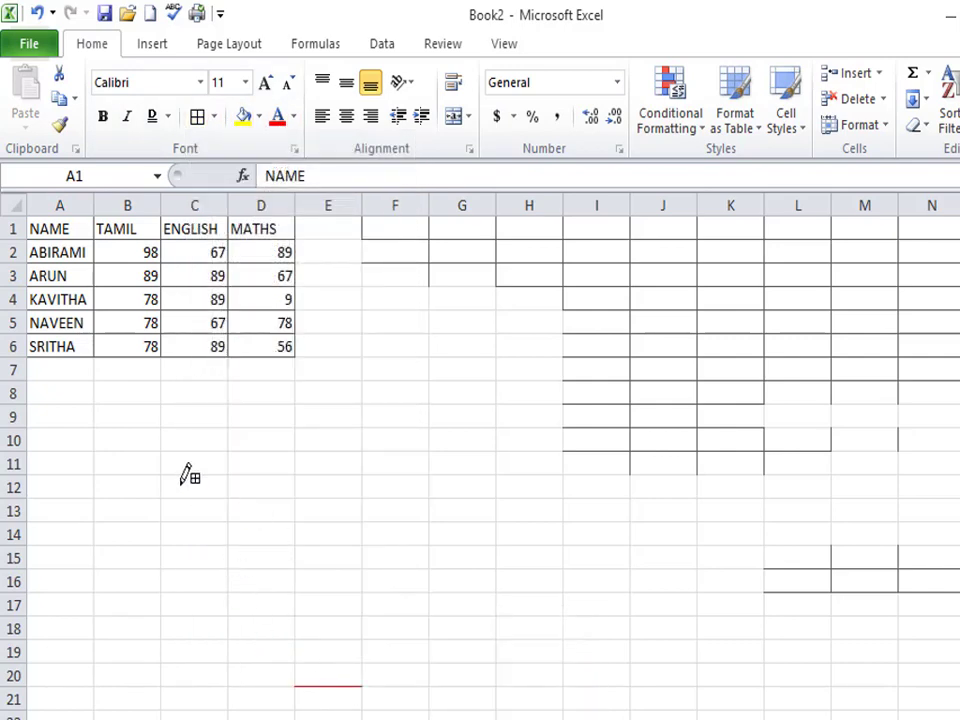
Step: Draw red edges around D6, under C6, between C4 and C5, and on cells E6–E9, C10, G10
{"action": "left_click", "coordinate": [209, 450]}
{"action": "left_click", "coordinate": [362, 393]}
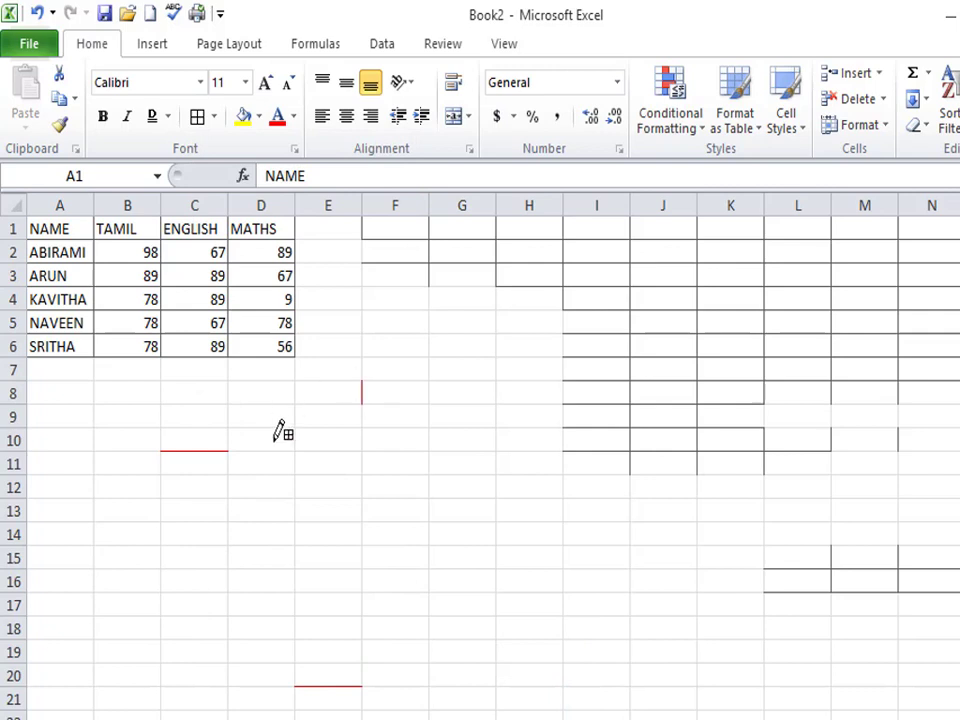
{"action": "left_click", "coordinate": [430, 440]}
{"action": "left_click", "coordinate": [328, 381]}
{"action": "left_click", "coordinate": [362, 346]}
{"action": "left_click", "coordinate": [362, 416]}
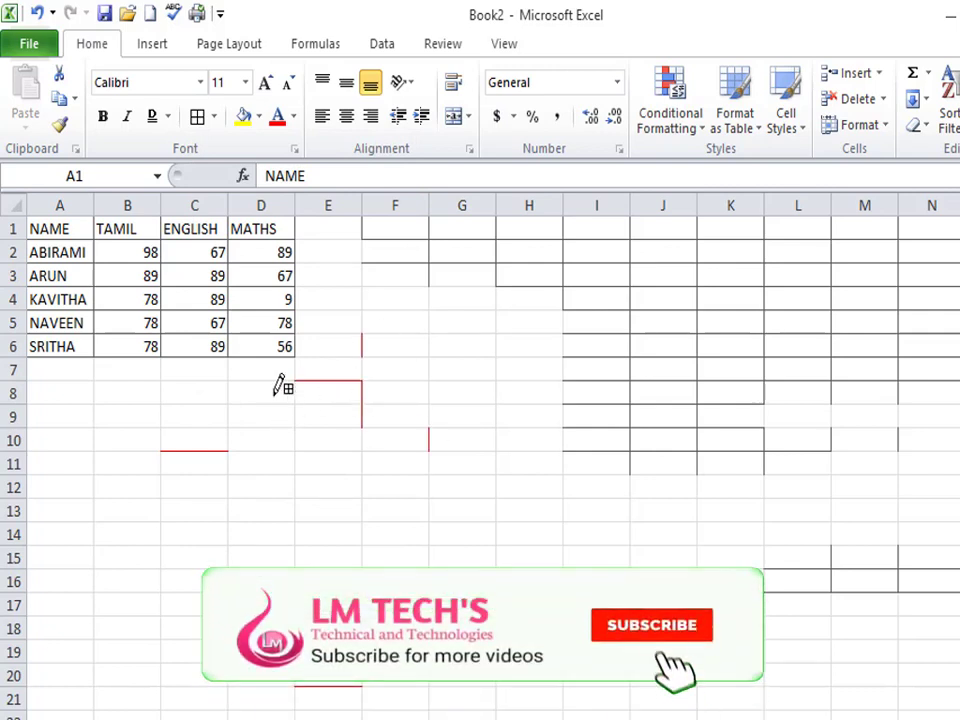
{"action": "left_click", "coordinate": [250, 334]}
{"action": "left_click", "coordinate": [245, 357]}
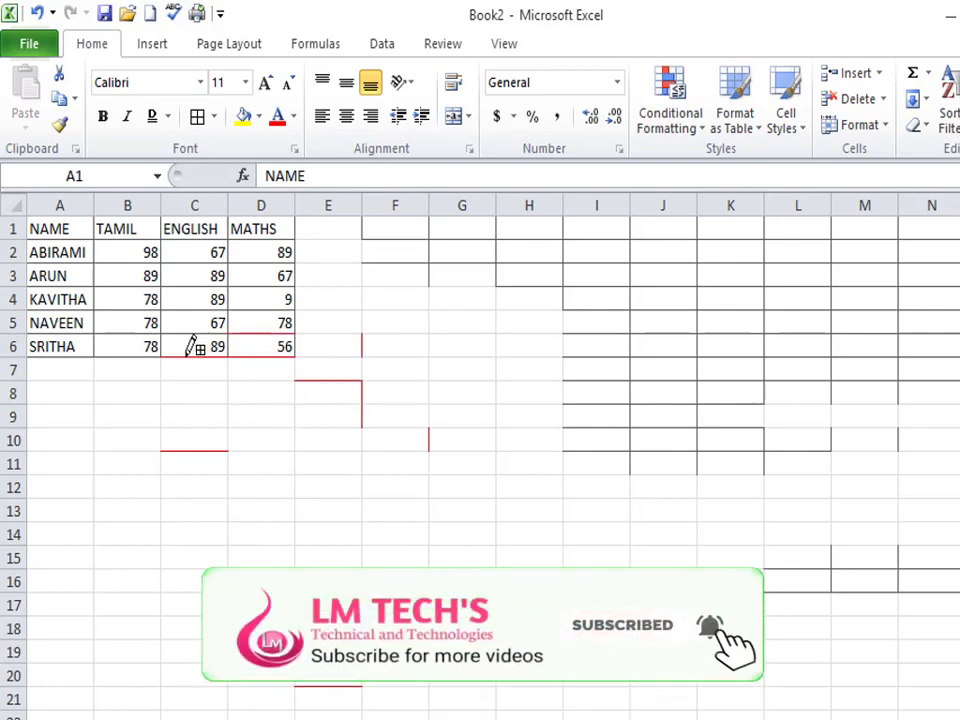
{"action": "left_click", "coordinate": [188, 357]}
{"action": "left_click", "coordinate": [172, 311]}
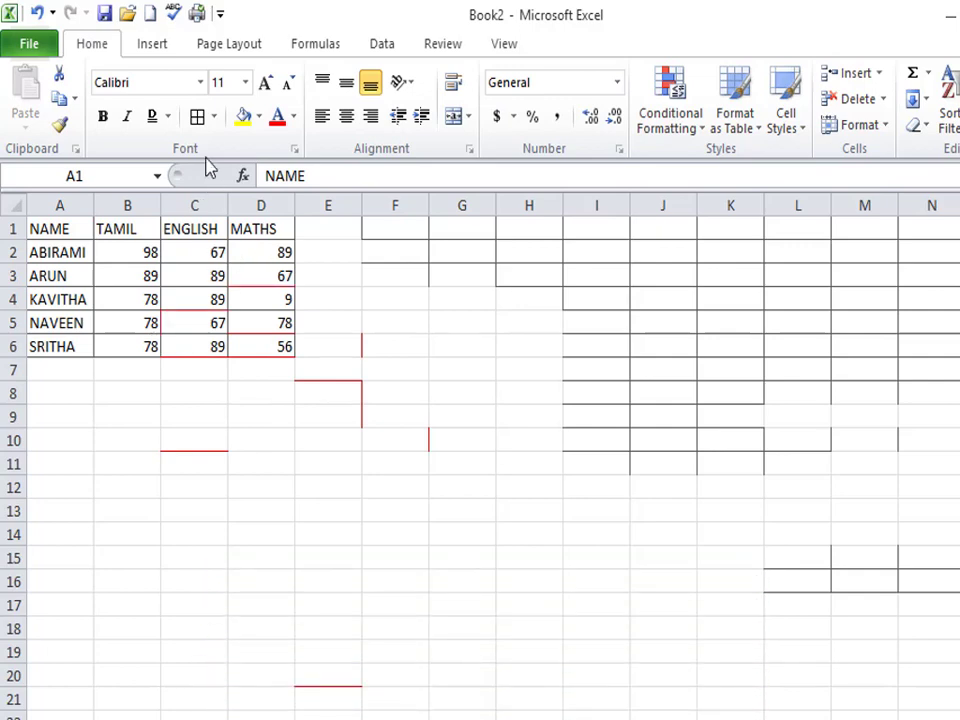
{"action": "left_click", "coordinate": [213, 116]}
Step: Switch to a dashed line style and draw dashed red borders boxing E11:E13 and under D13 and F14
{"action": "mouse_move", "coordinate": [284, 648]}
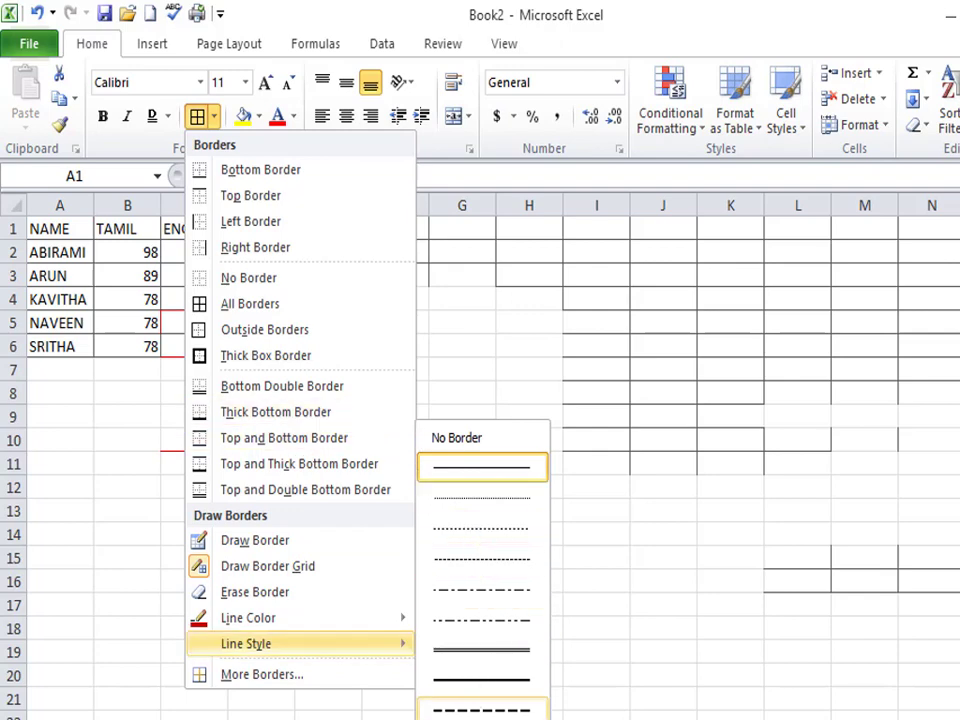
{"action": "left_click", "coordinate": [463, 710]}
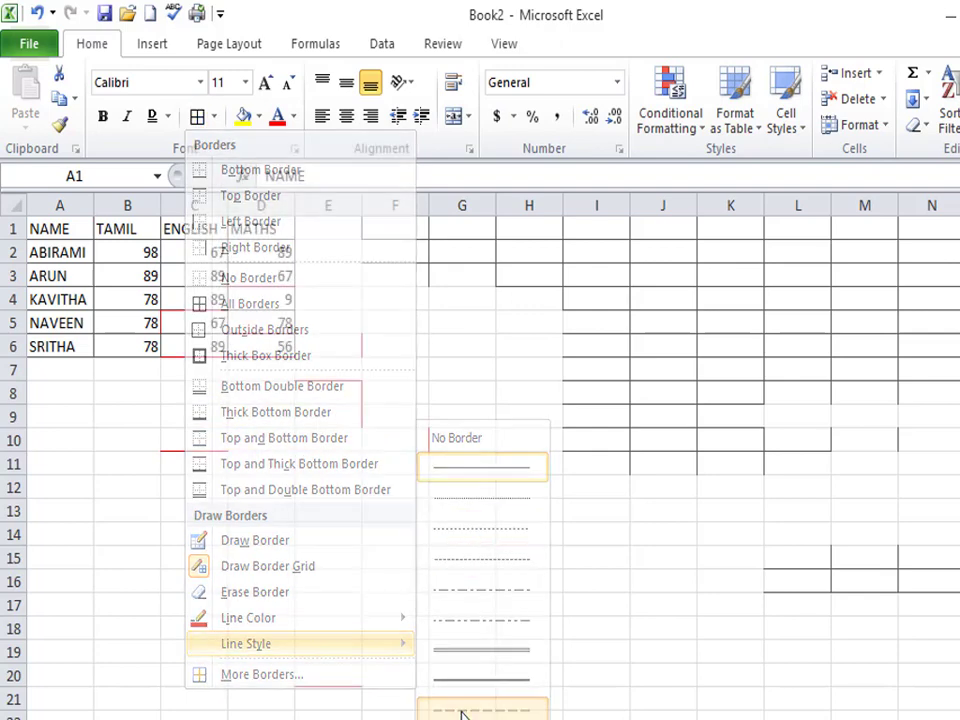
{"action": "left_click", "coordinate": [388, 544]}
{"action": "left_click", "coordinate": [288, 521]}
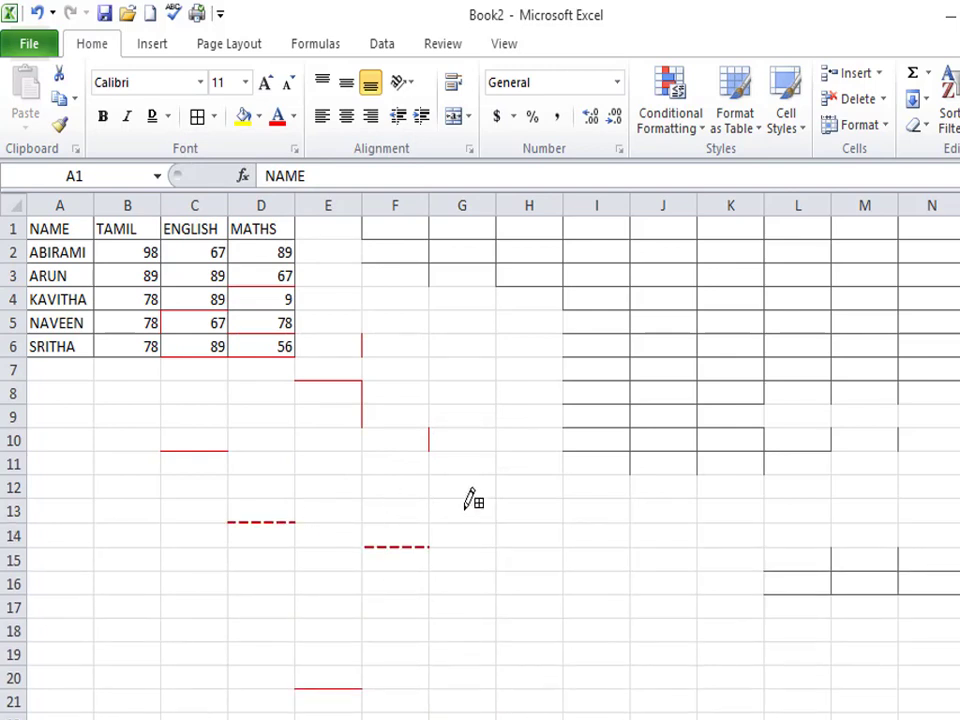
{"action": "left_click", "coordinate": [334, 495]}
{"action": "left_click", "coordinate": [334, 474]}
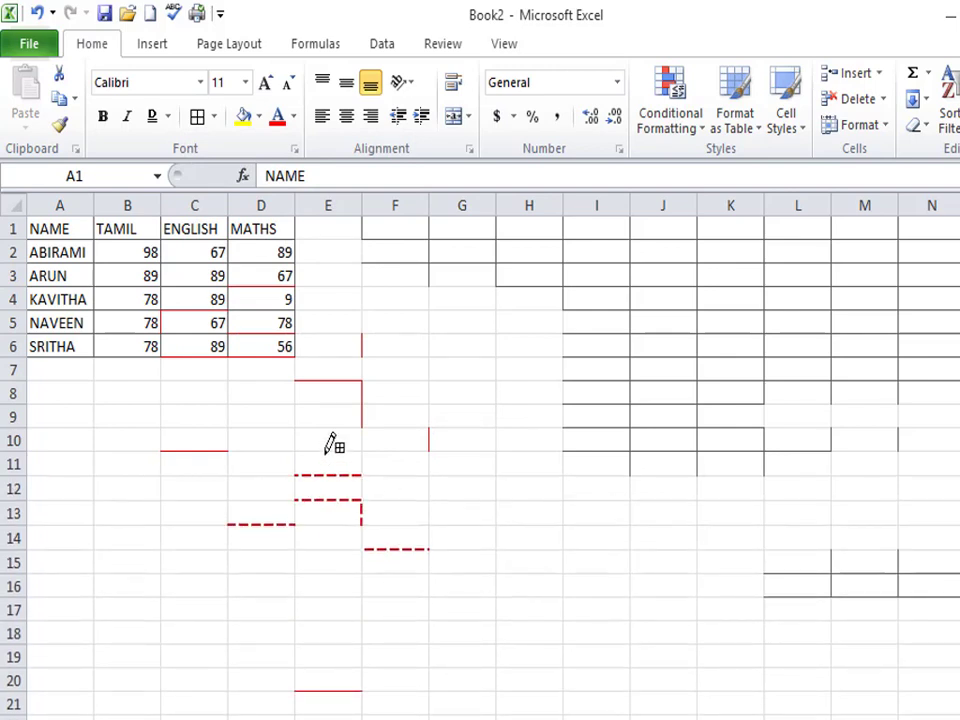
{"action": "left_click", "coordinate": [302, 450]}
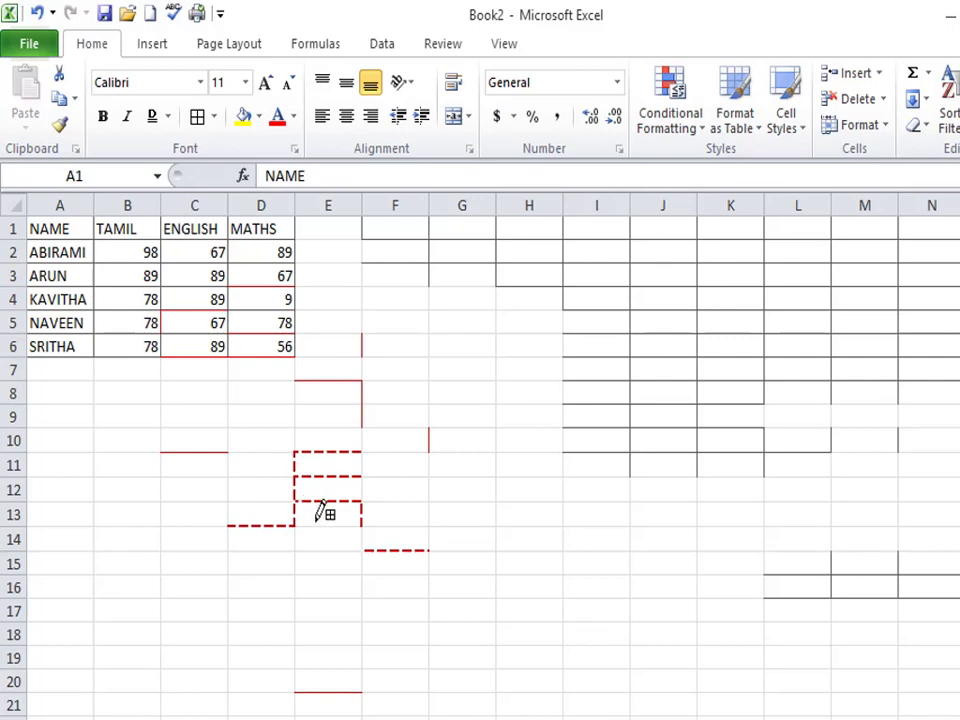
{"action": "left_click", "coordinate": [328, 524]}
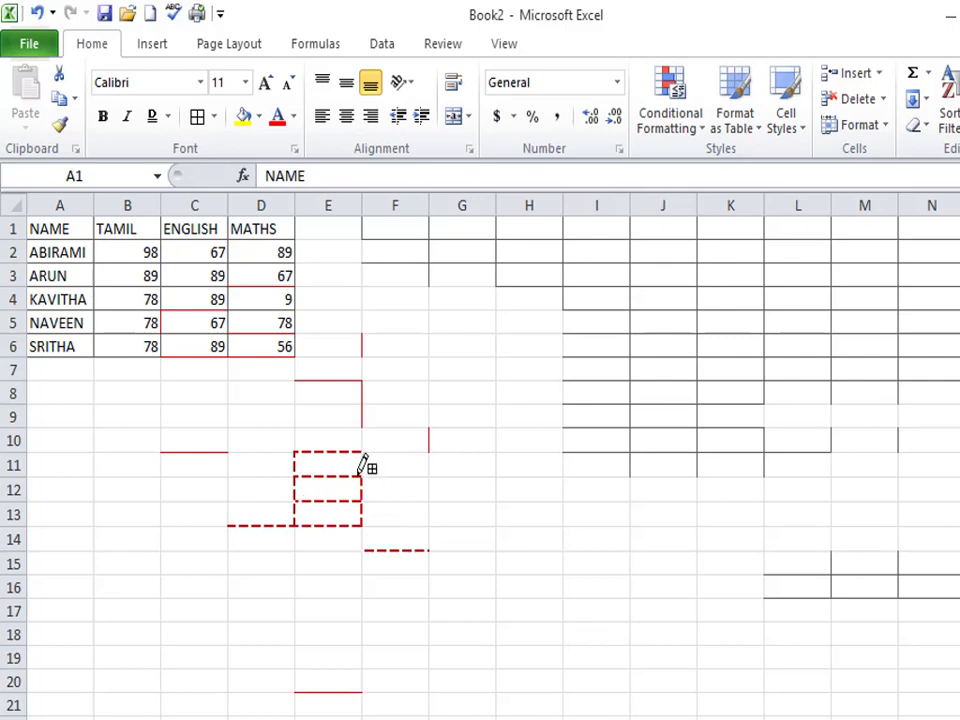
{"action": "left_click", "coordinate": [214, 116]}
Step: In Format Cells, set a yellow dotted style with top, inside horizontal, bottom and outline borders
{"action": "mouse_move", "coordinate": [288, 652]}
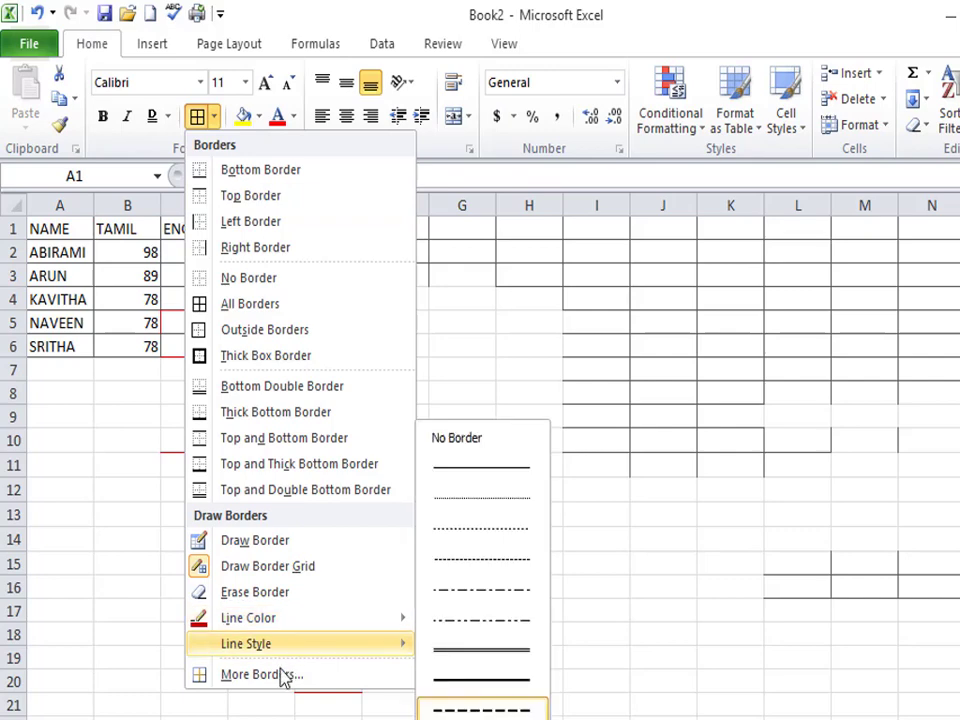
{"action": "left_click", "coordinate": [281, 676]}
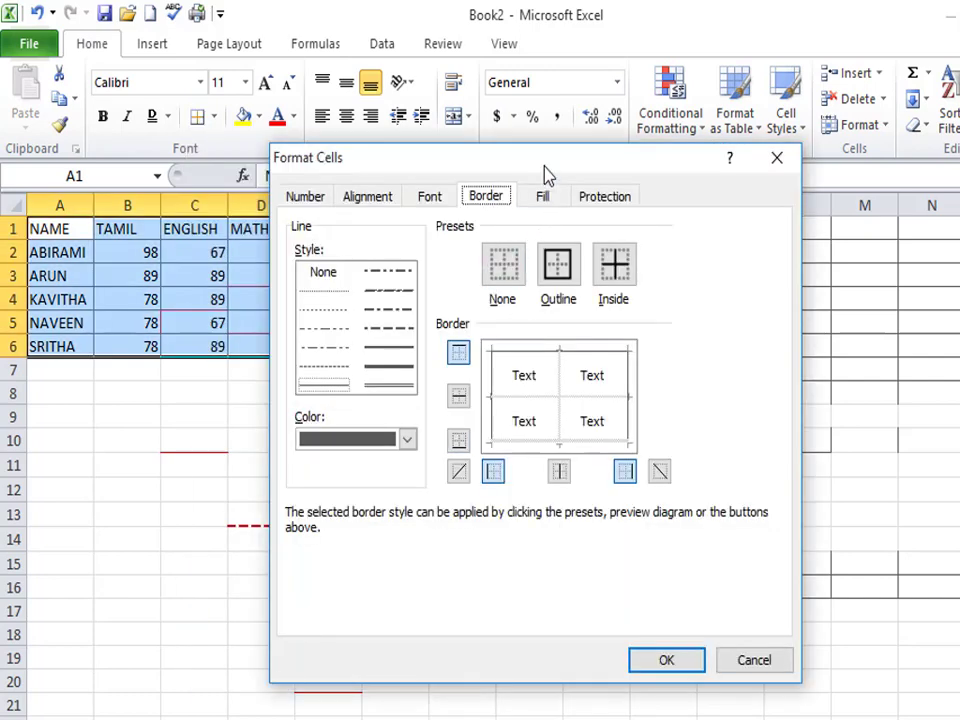
{"action": "left_click_drag", "start_coordinate": [546, 167], "coordinate": [499, 151]}
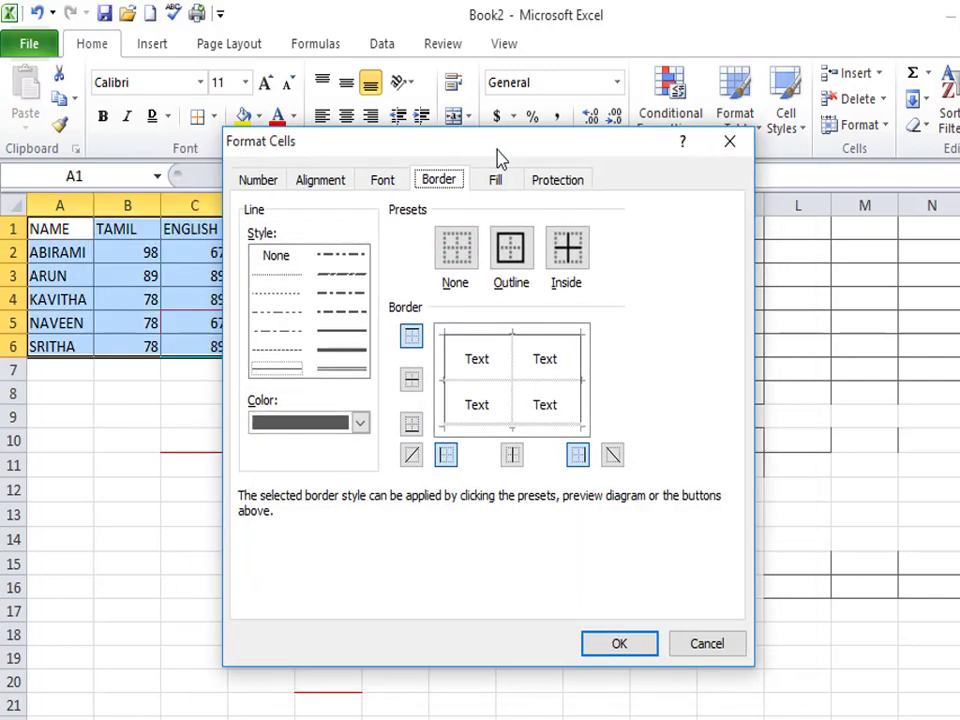
{"action": "left_click", "coordinate": [360, 423]}
{"action": "left_click", "coordinate": [285, 316]}
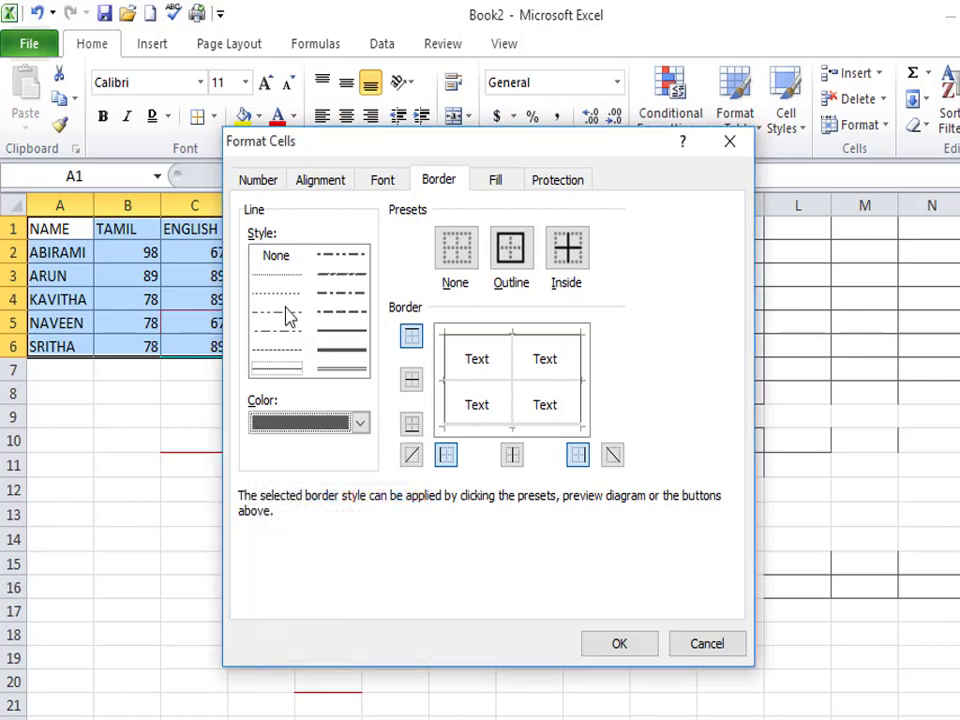
{"action": "left_click", "coordinate": [361, 424]}
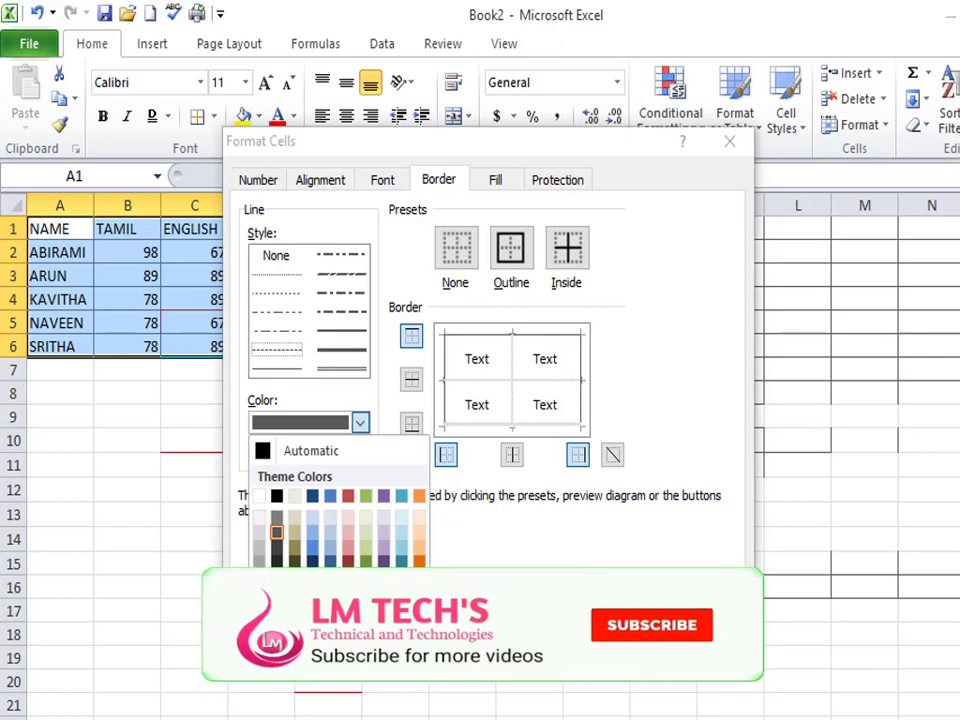
{"action": "left_click", "coordinate": [313, 600]}
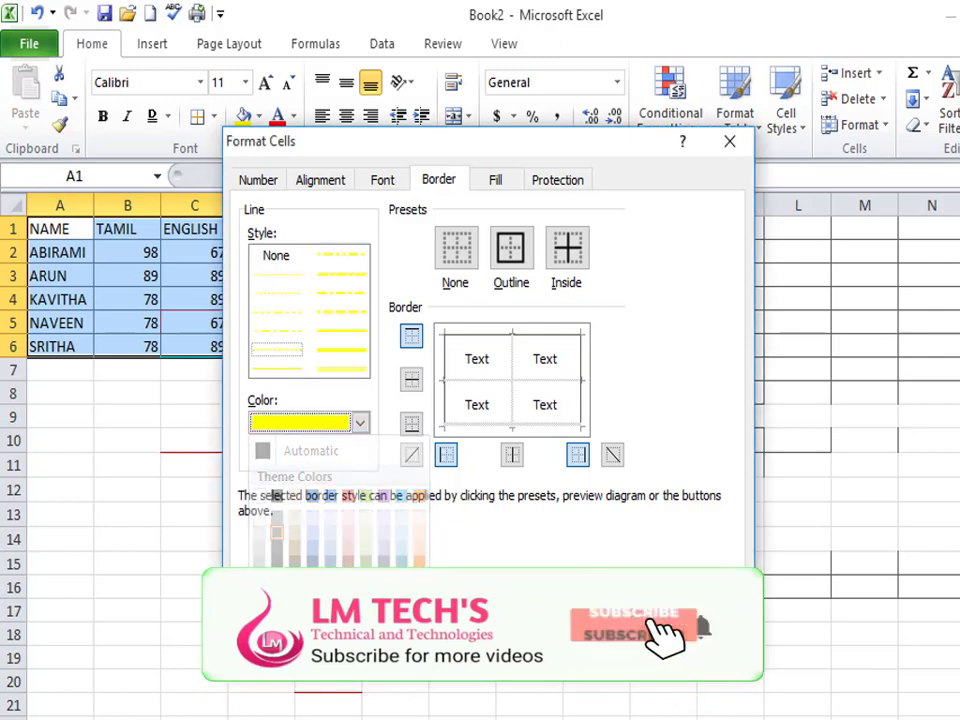
{"action": "left_click", "coordinate": [413, 337]}
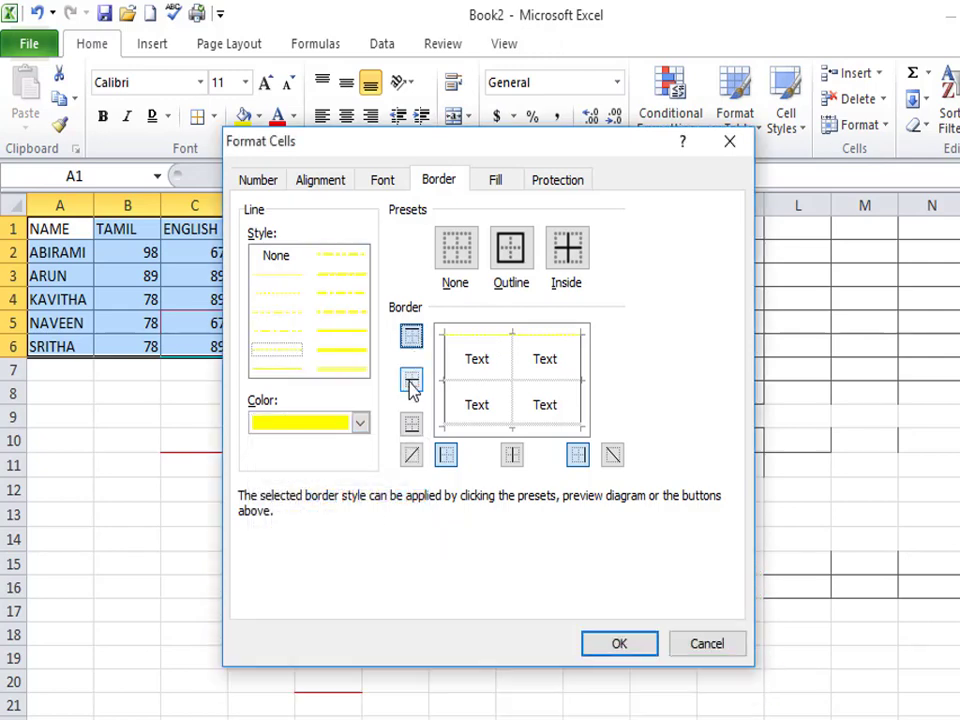
{"action": "left_click", "coordinate": [411, 380]}
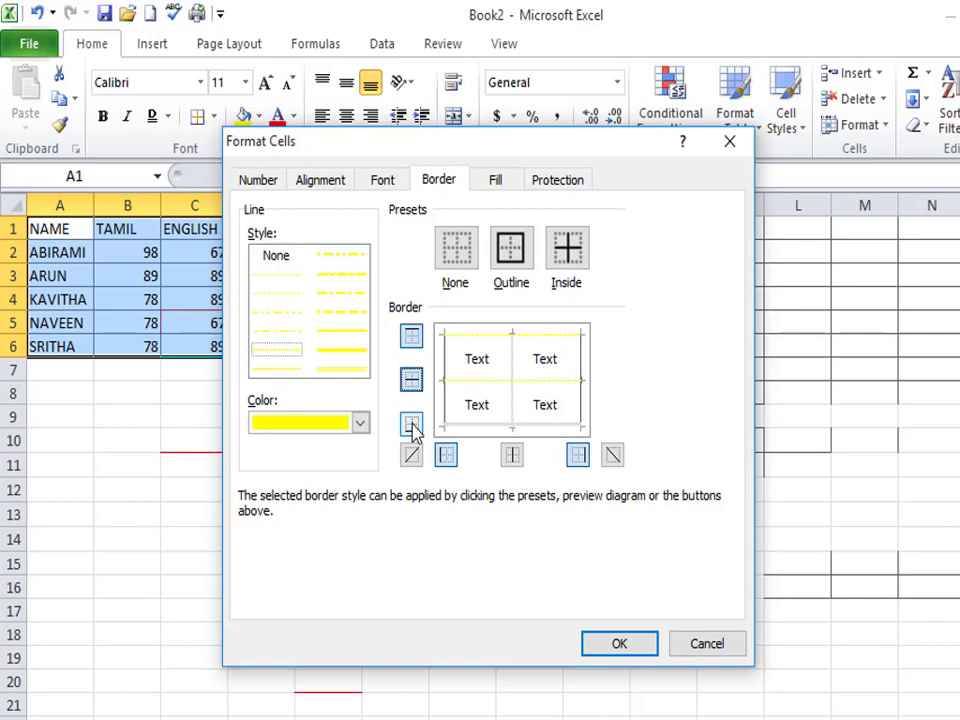
{"action": "left_click", "coordinate": [412, 425]}
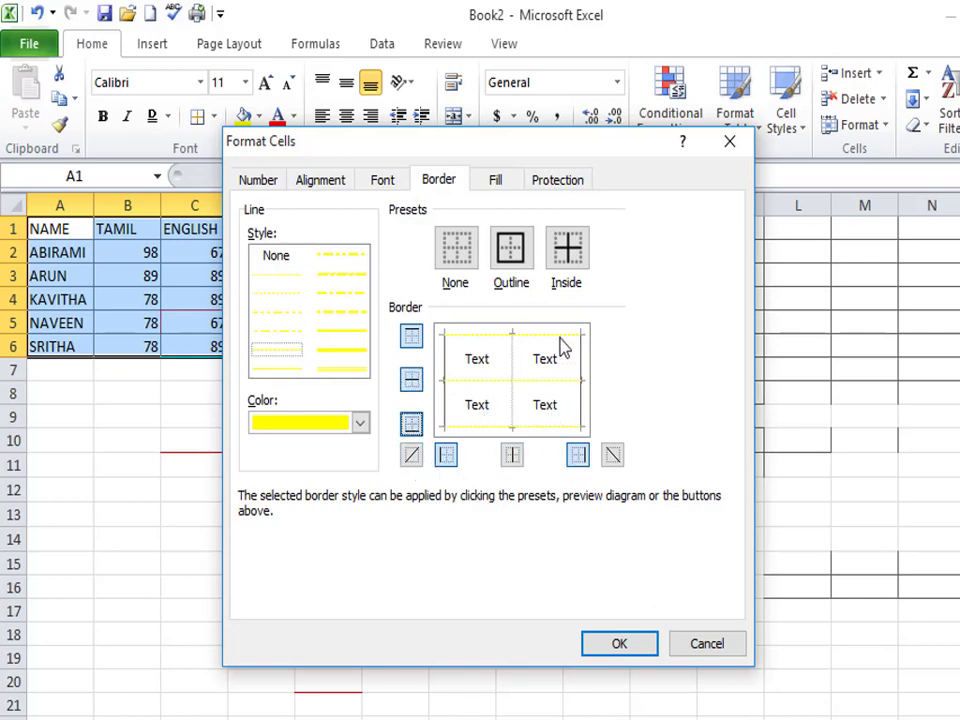
{"action": "left_click", "coordinate": [515, 268]}
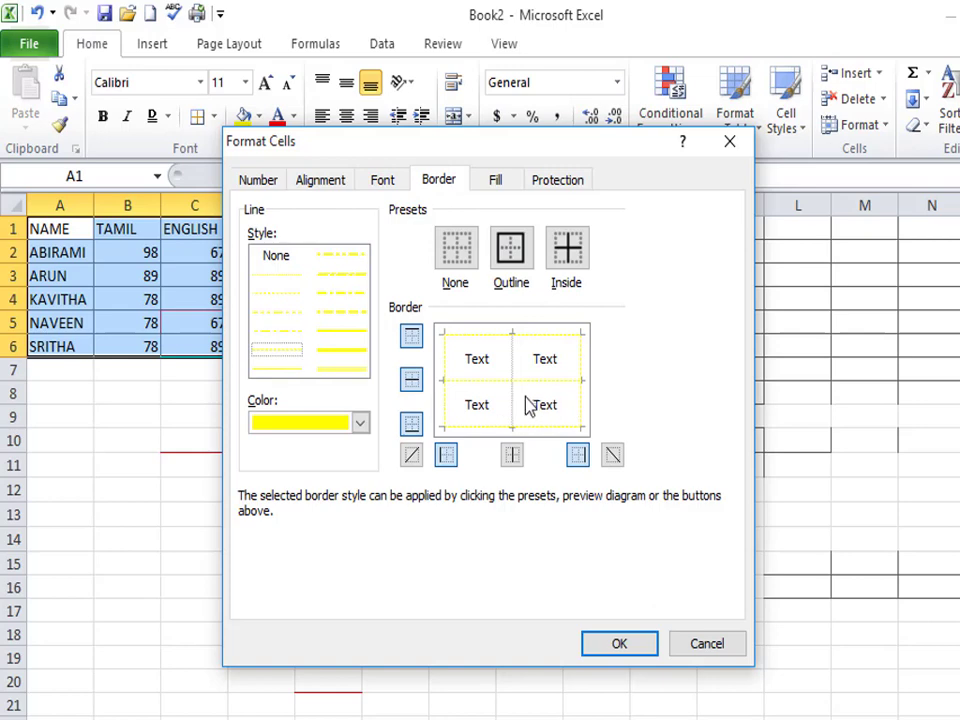
Step: Apply the yellow dotted borders to the marks table and check the result
{"action": "left_click", "coordinate": [600, 646]}
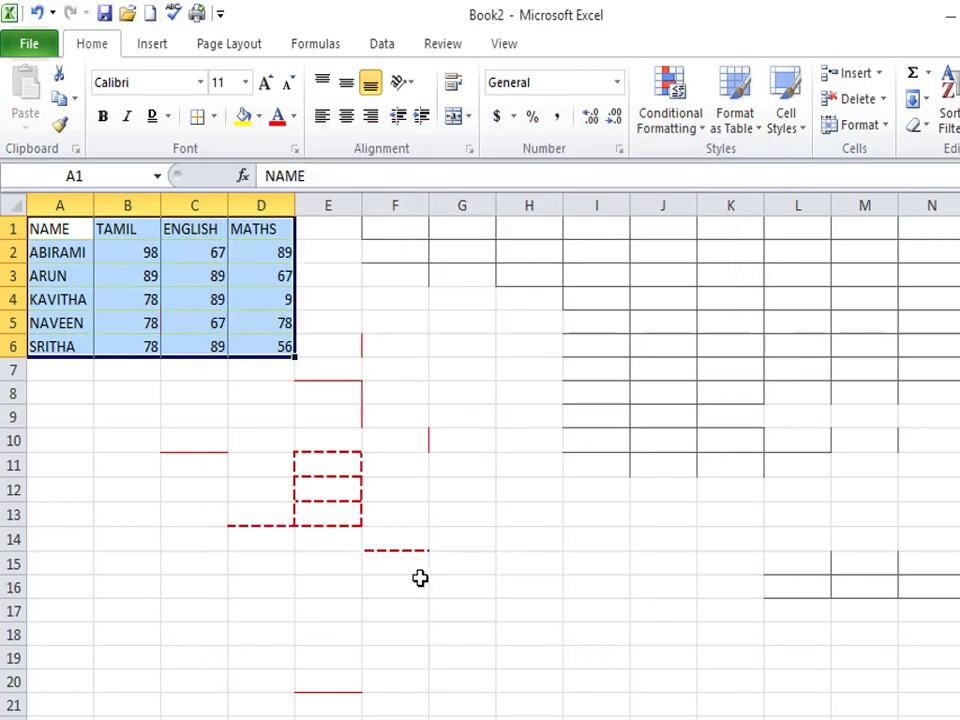
{"action": "left_click", "coordinate": [260, 464]}
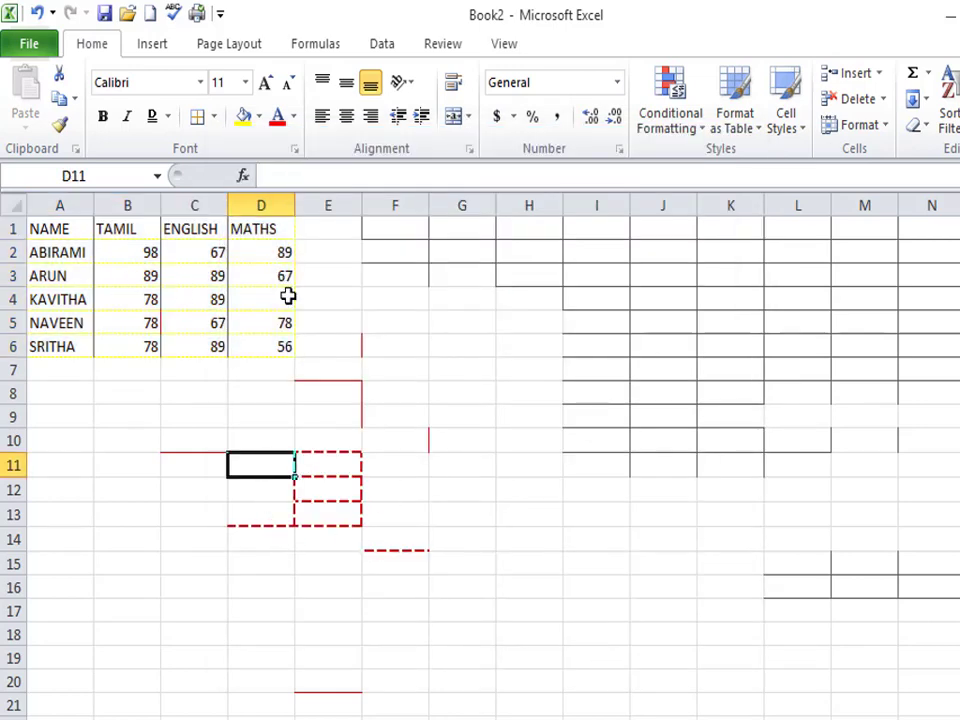
{"action": "left_click", "coordinate": [214, 117]}
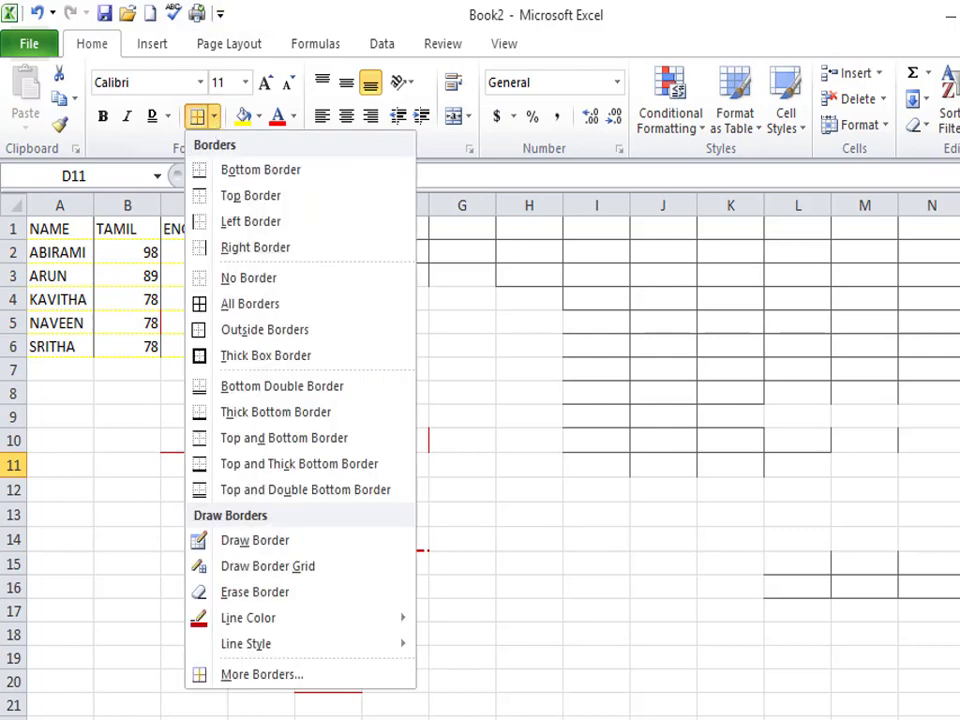
{"action": "left_click", "coordinate": [255, 540]}
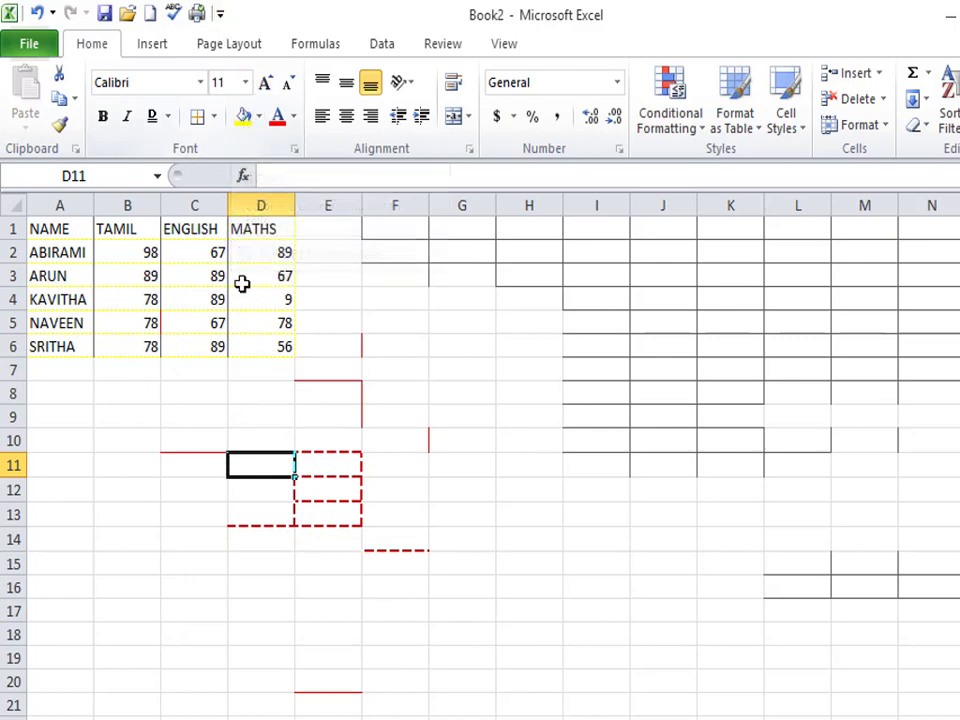
Step: Type '€€' in a cell below the table, then undo it along with the dotted borders
{"action": "left_click", "coordinate": [219, 399]}
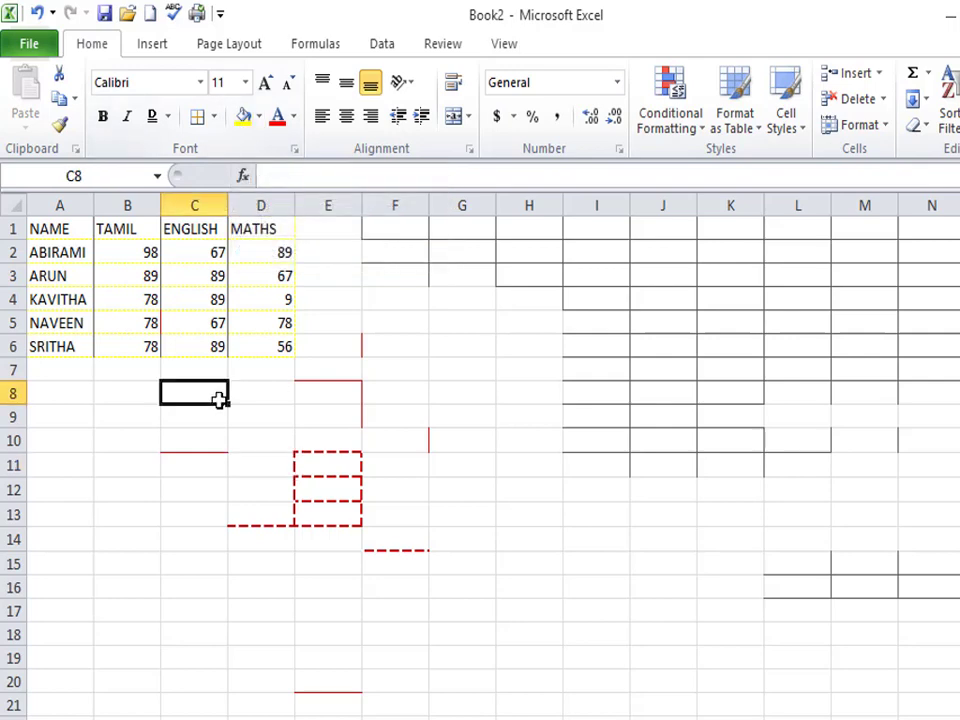
{"action": "type", "text": "€€€"}
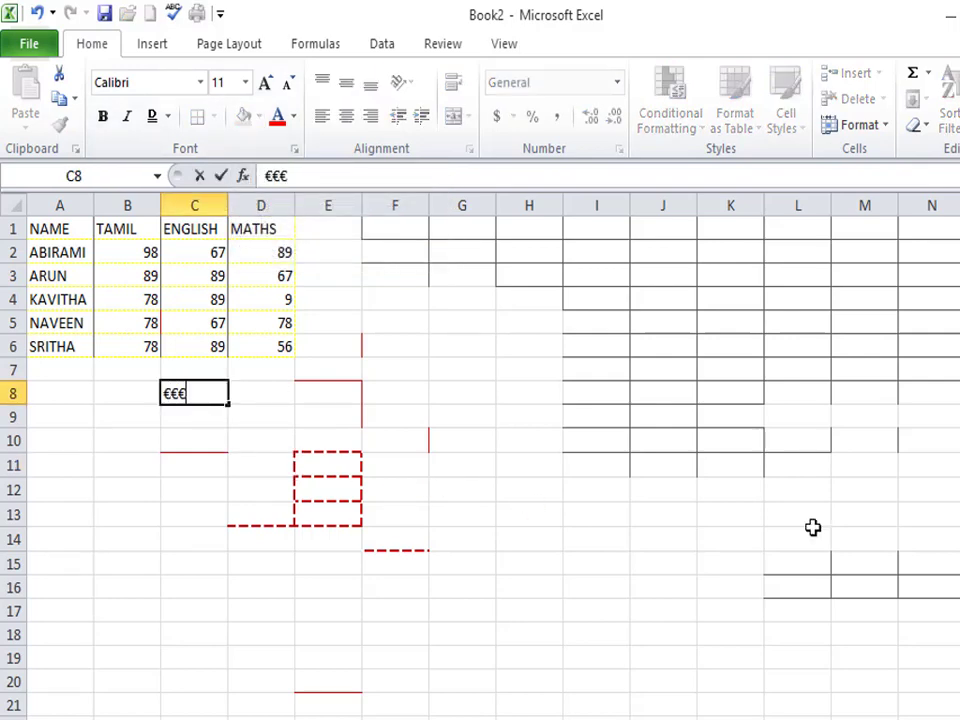
{"action": "left_click", "coordinate": [386, 476]}
{"action": "key", "text": "ctrl+z"}
{"action": "key", "text": "ctrl+z"}
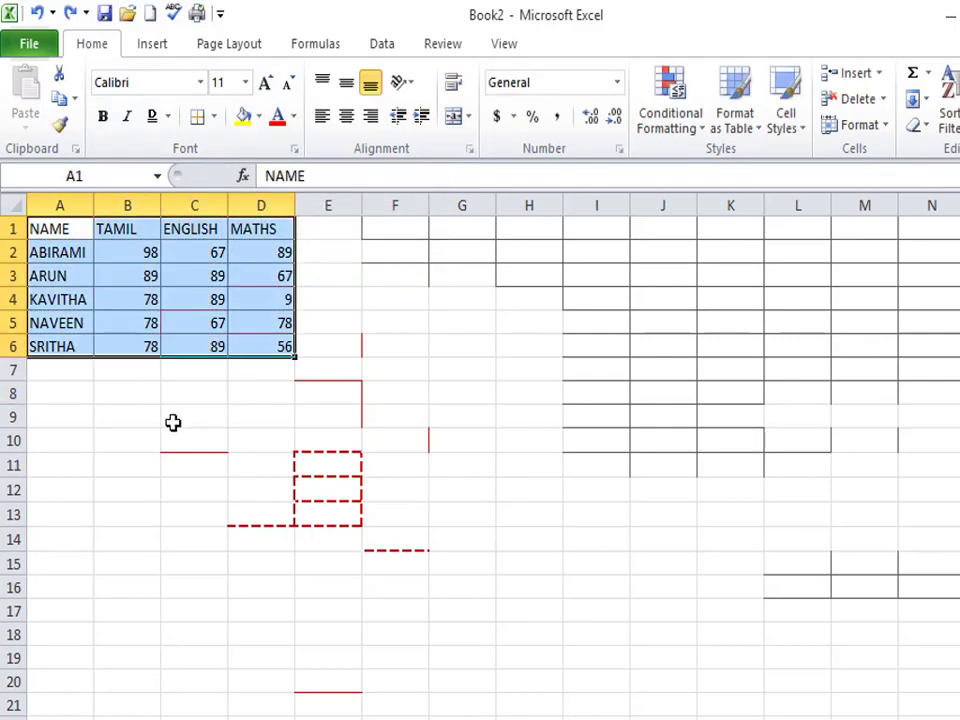
{"action": "left_click", "coordinate": [150, 417]}
{"action": "left_click_drag", "start_coordinate": [55, 226], "coordinate": [268, 362]}
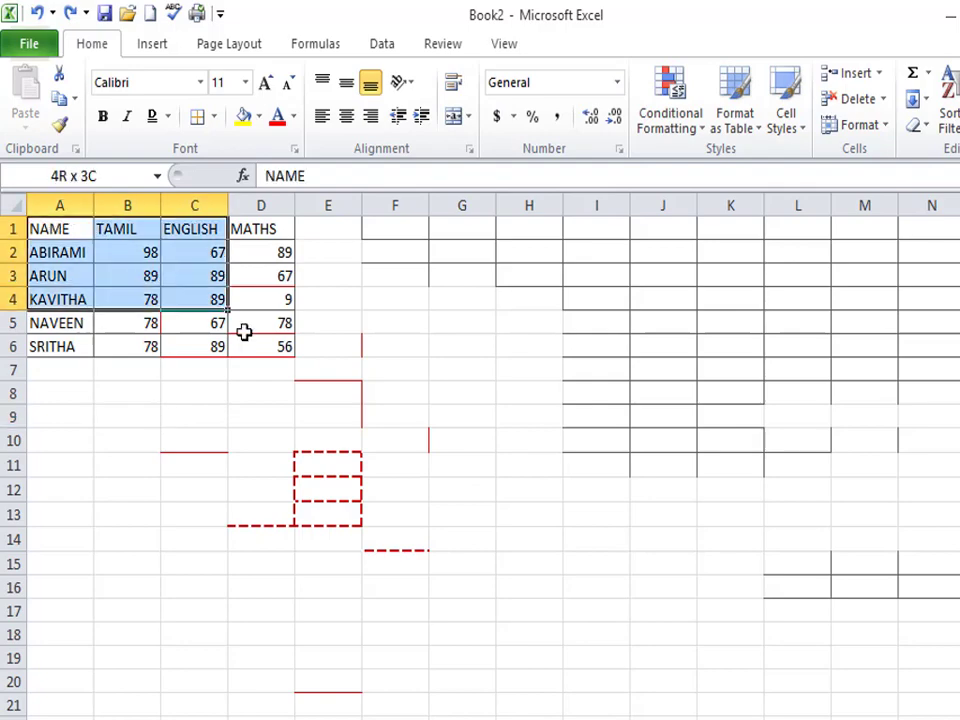
{"action": "left_click", "coordinate": [205, 420]}
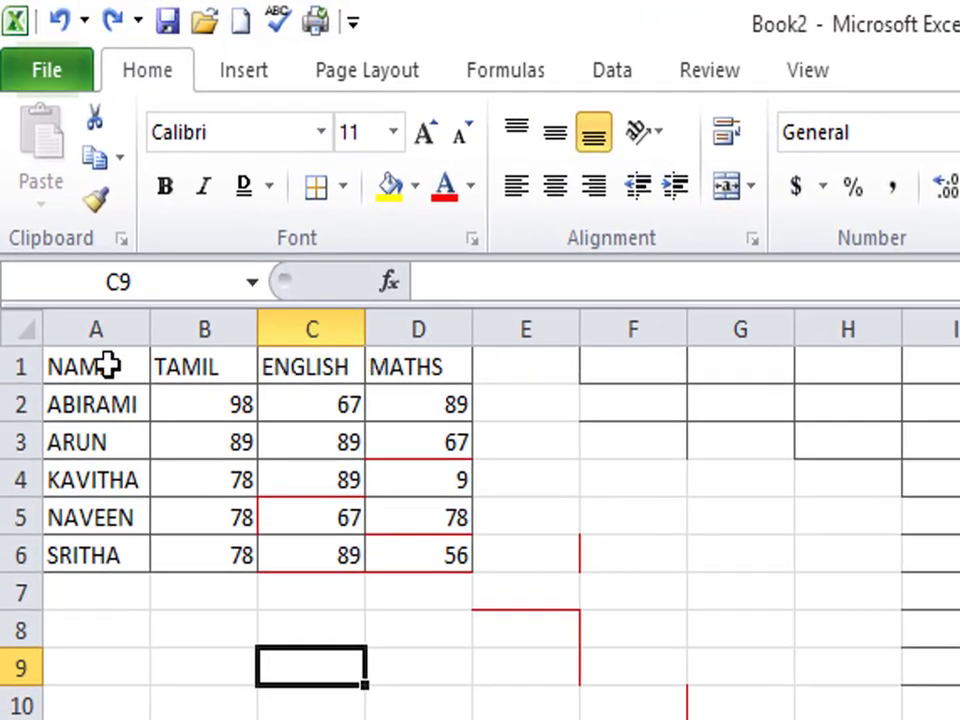
Step: Fill the NAME header cell purple and the TAMIL header cell yellow
{"action": "left_click", "coordinate": [107, 366]}
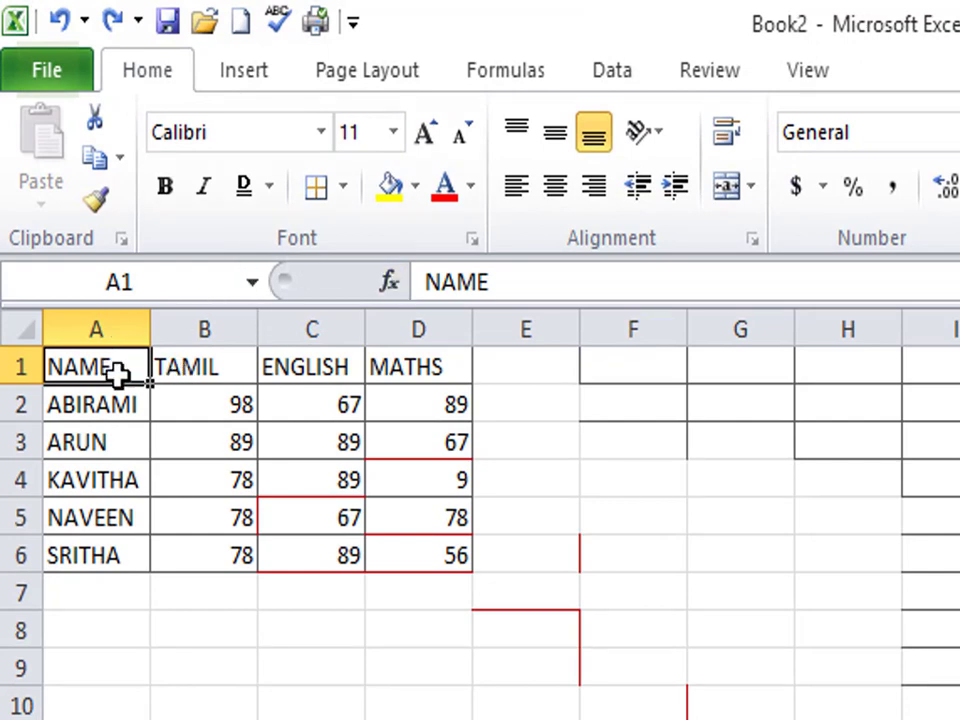
{"action": "left_click", "coordinate": [414, 186]}
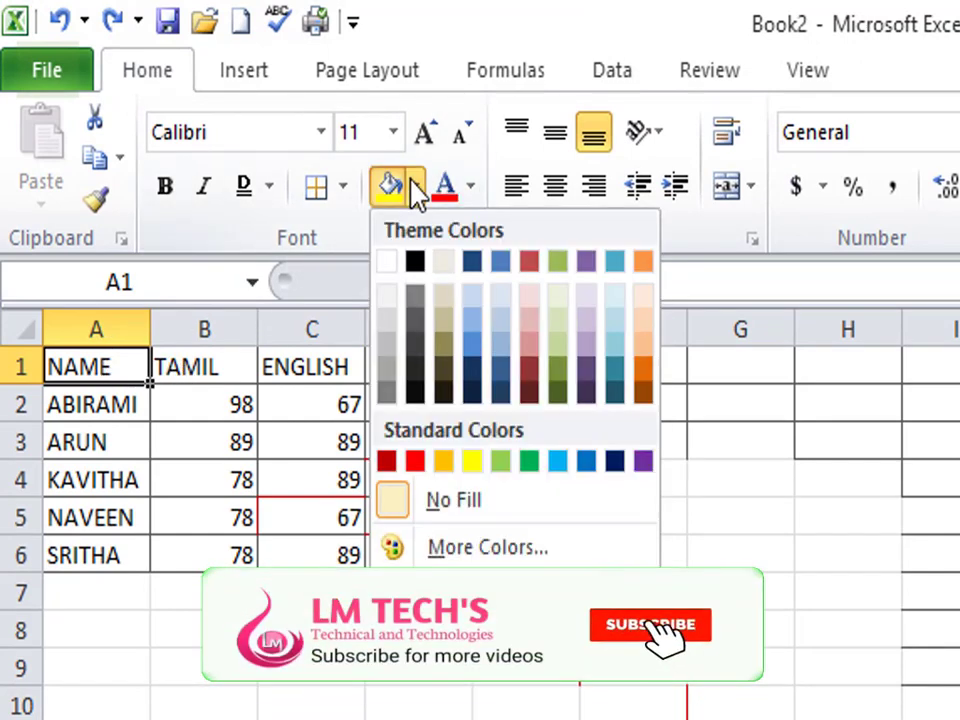
{"action": "left_click", "coordinate": [641, 464]}
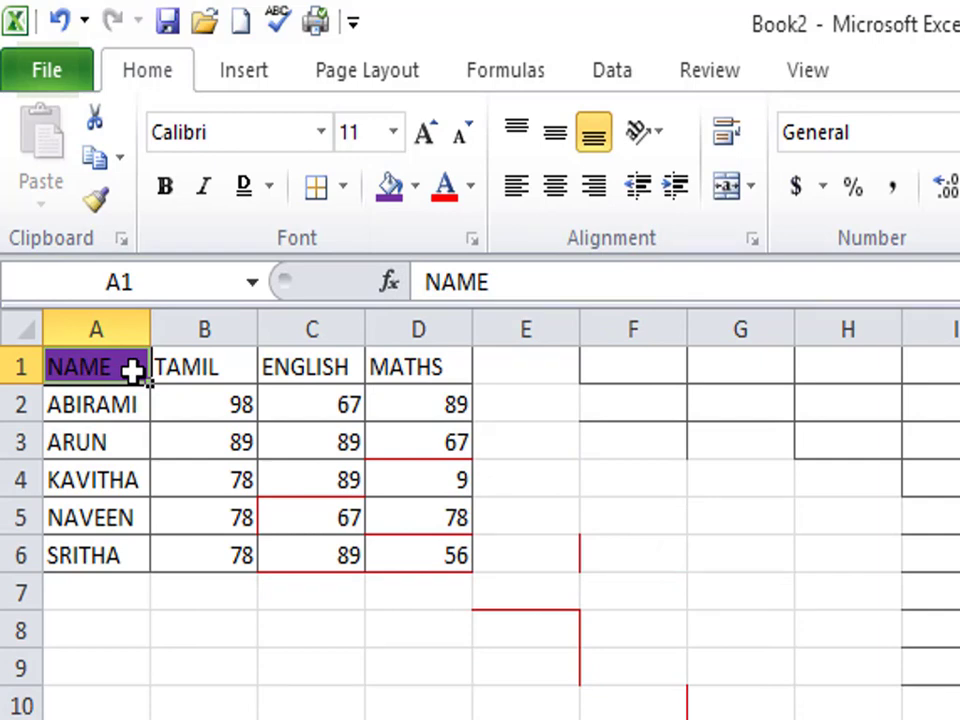
{"action": "left_click", "coordinate": [195, 368]}
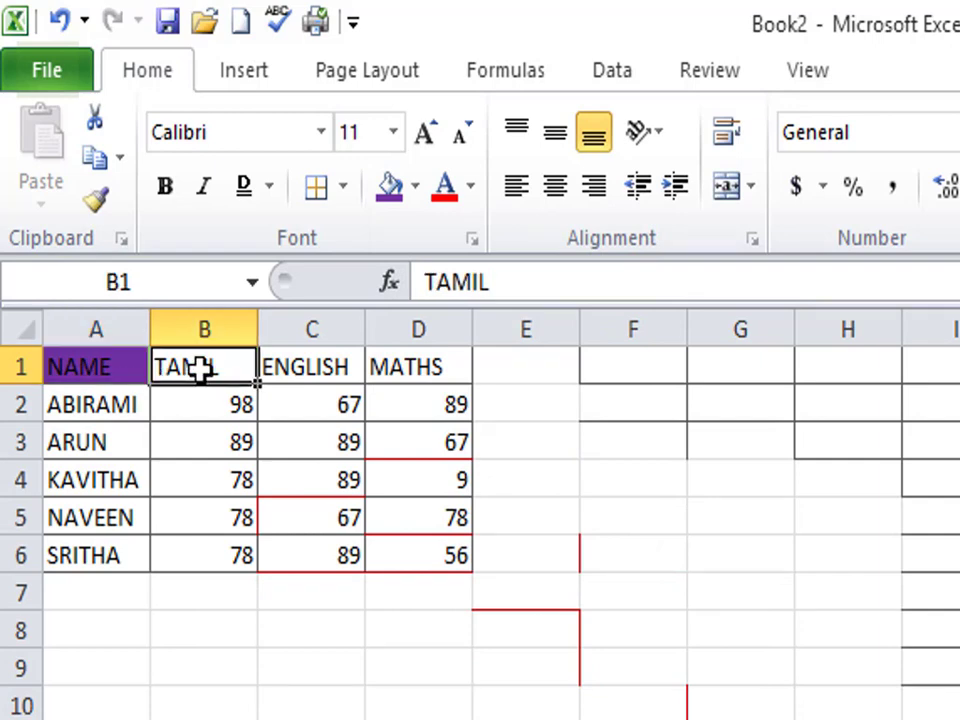
{"action": "left_click", "coordinate": [415, 187]}
{"action": "left_click", "coordinate": [471, 461]}
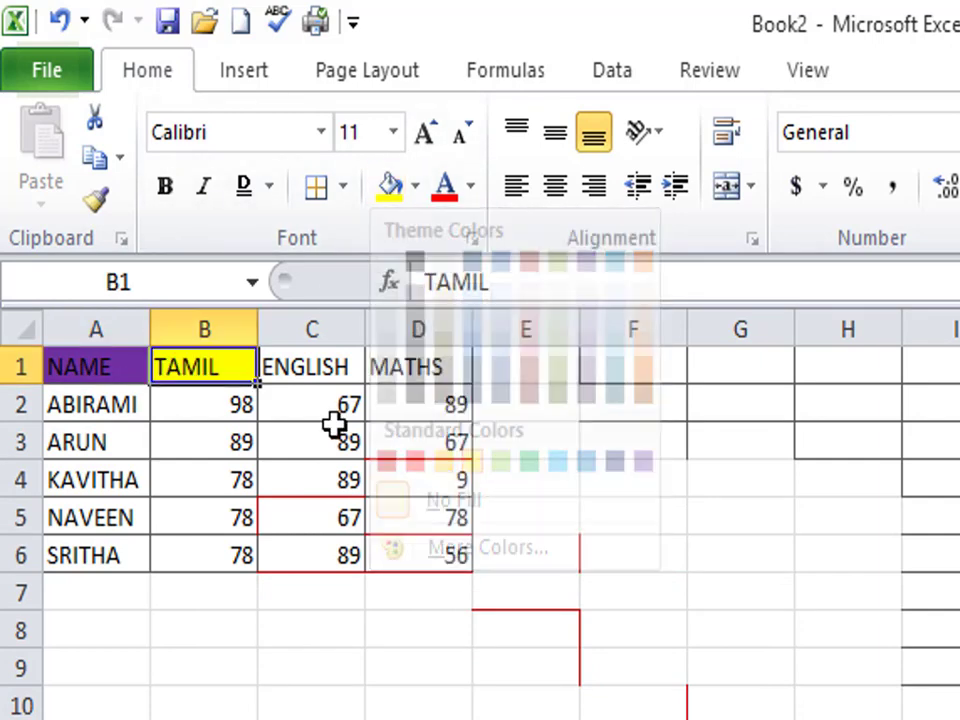
Step: Fill the ENGLISH header cell red and the MATHS header cell green
{"action": "left_click", "coordinate": [344, 369]}
{"action": "left_click", "coordinate": [416, 188]}
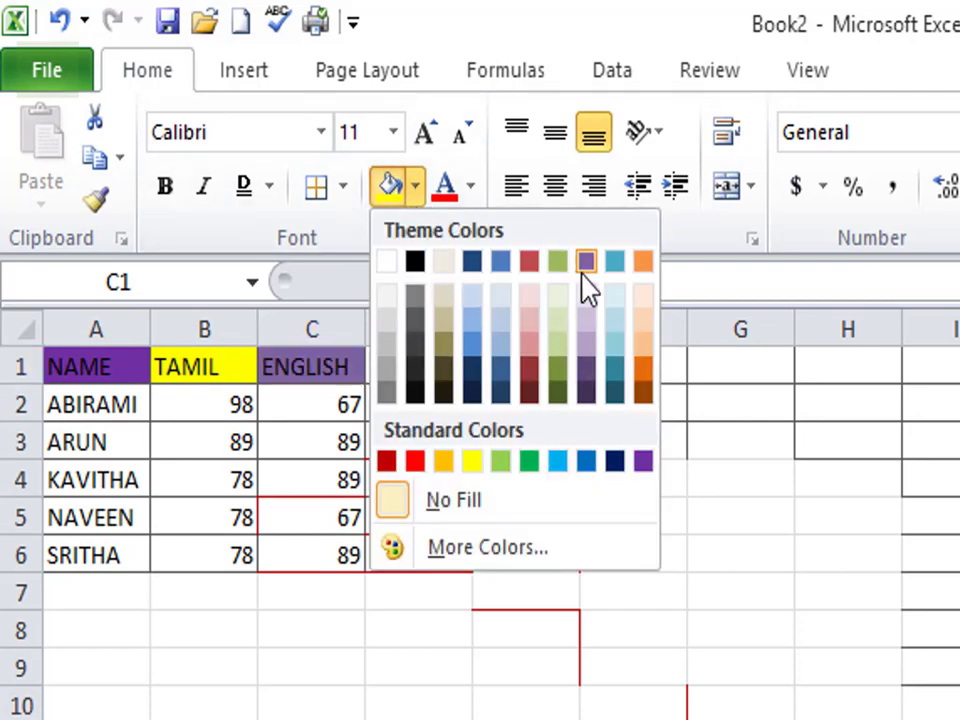
{"action": "left_click", "coordinate": [530, 266]}
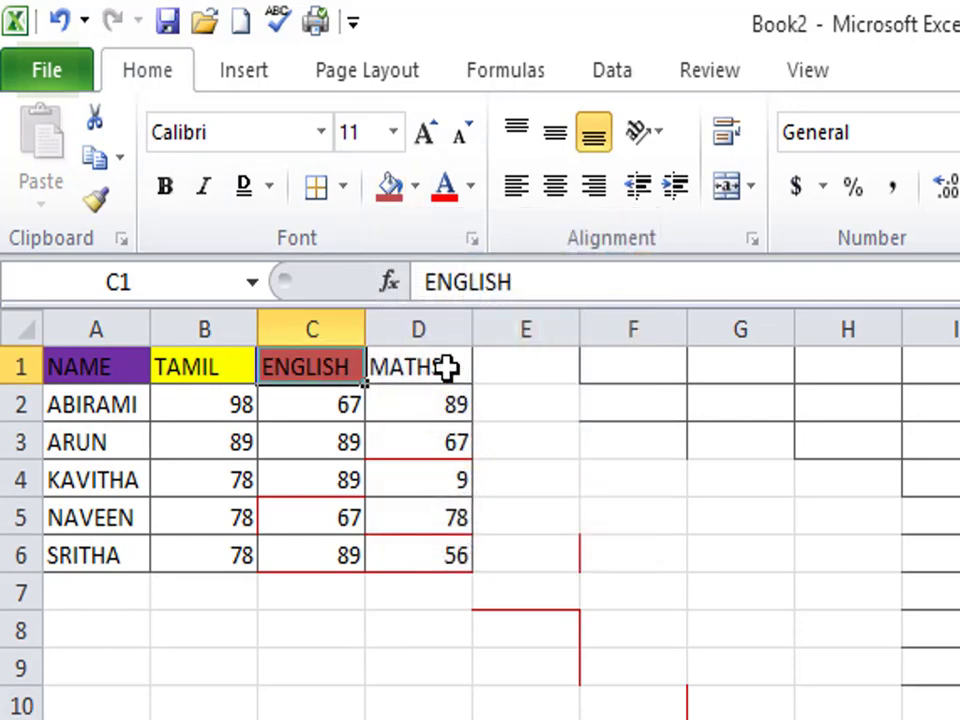
{"action": "left_click", "coordinate": [446, 368]}
{"action": "left_click", "coordinate": [415, 187]}
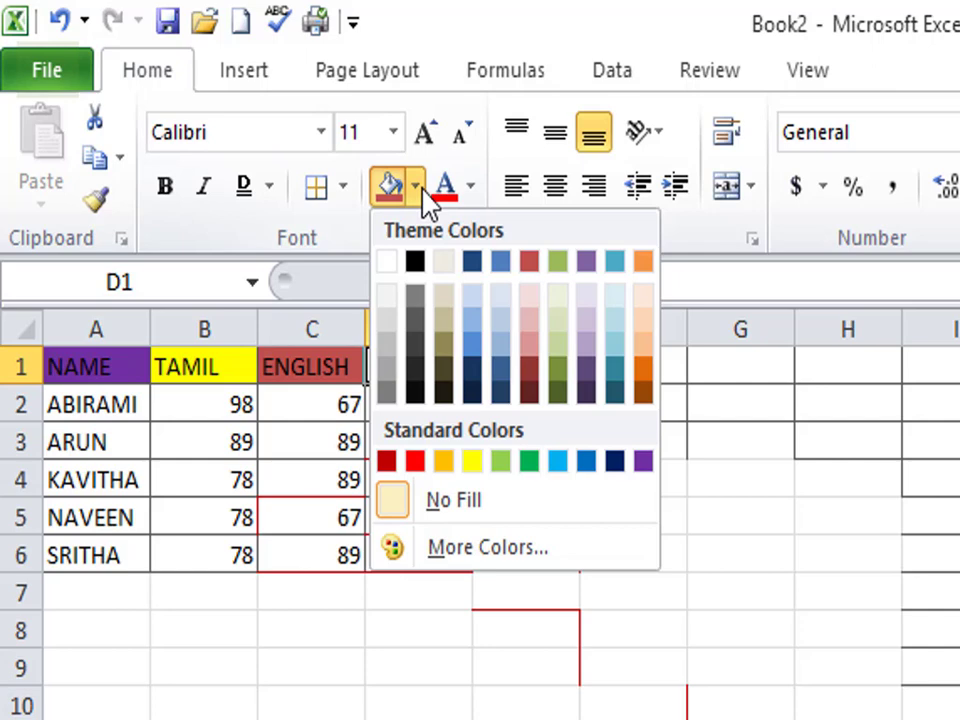
{"action": "left_click", "coordinate": [501, 461]}
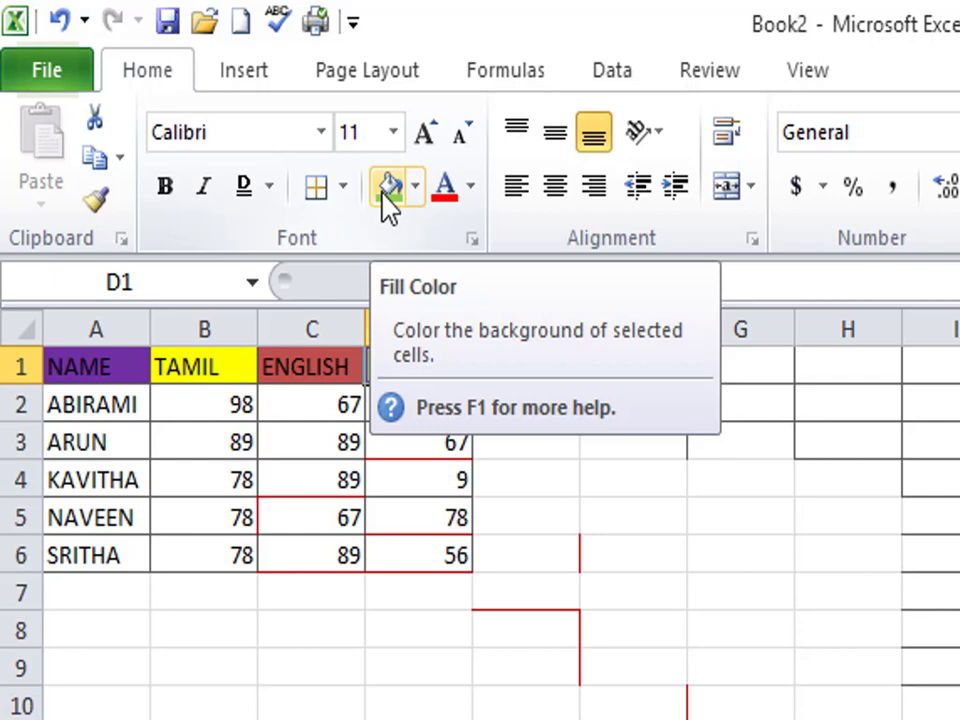
{"action": "left_click", "coordinate": [163, 660]}
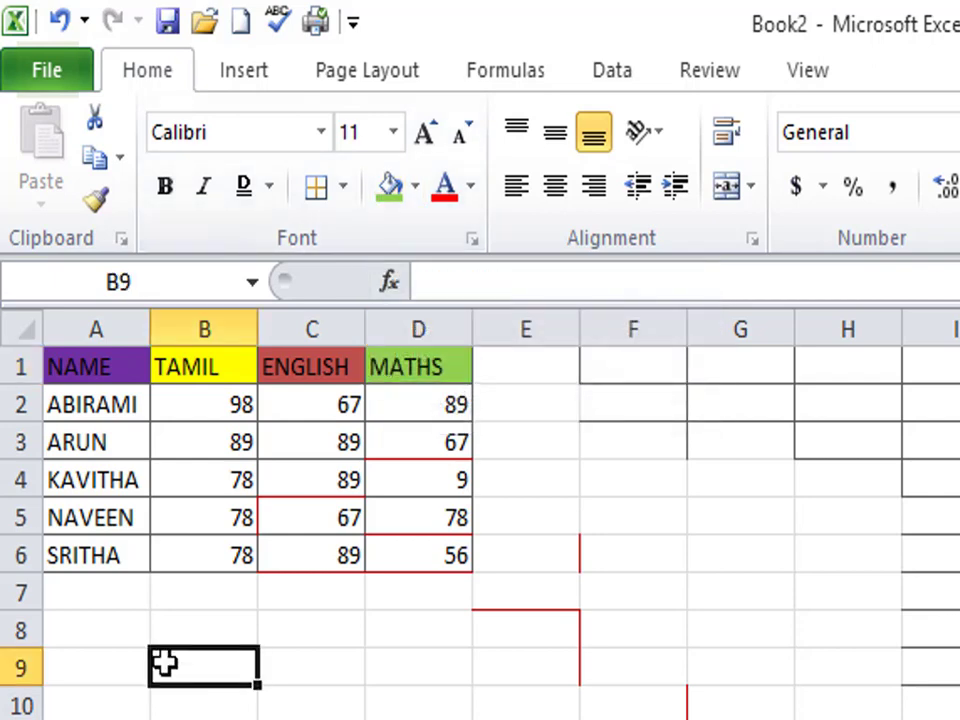
{"action": "left_click", "coordinate": [80, 370]}
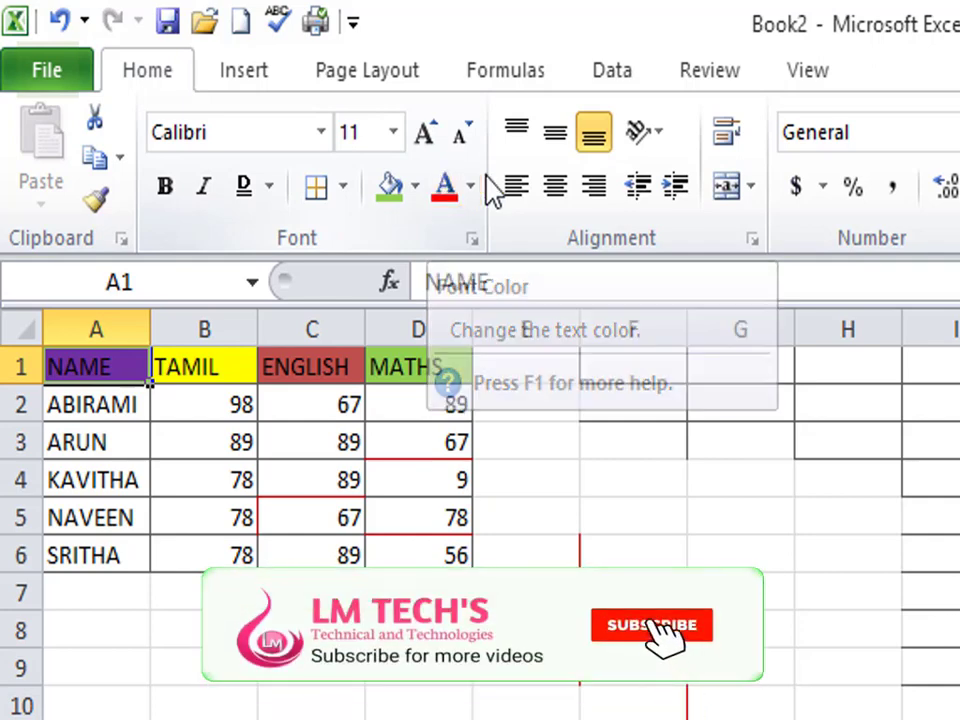
Step: Set the font colour of headers A1–D1: NAME pale orange, TAMIL red, ENGLISH light blue, MATHS black
{"action": "left_click", "coordinate": [470, 189]}
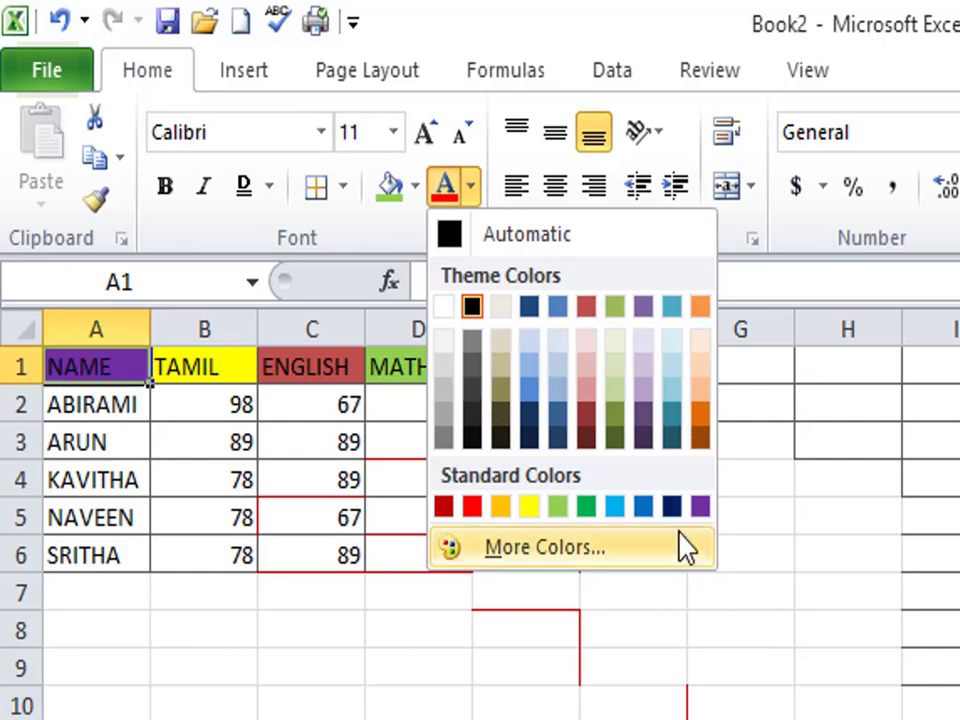
{"action": "left_click", "coordinate": [706, 350]}
{"action": "left_click", "coordinate": [213, 375]}
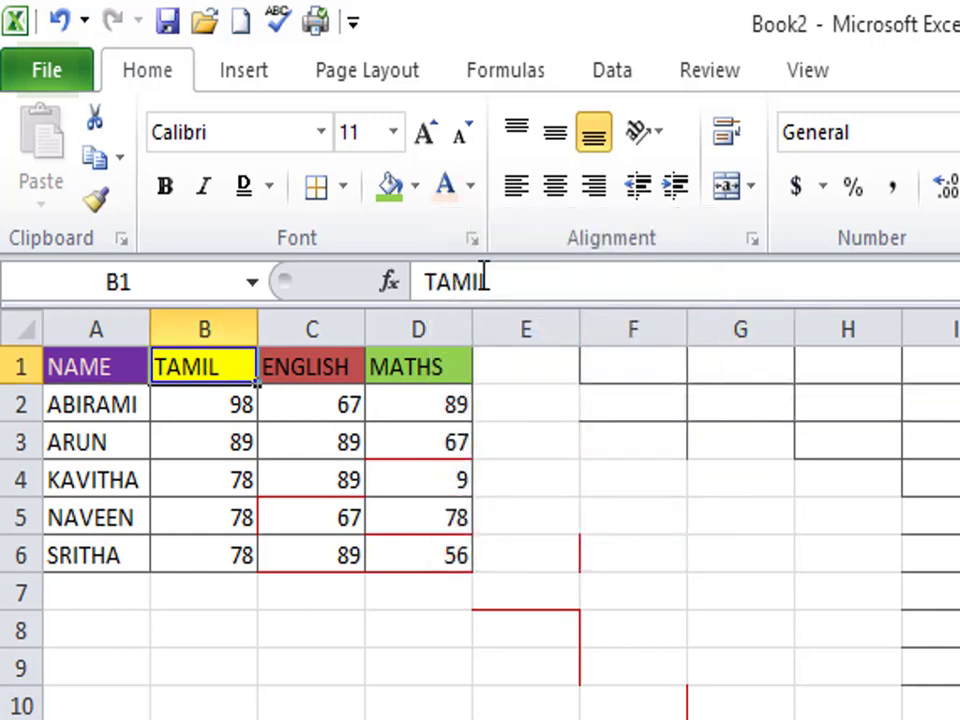
{"action": "left_click", "coordinate": [470, 186]}
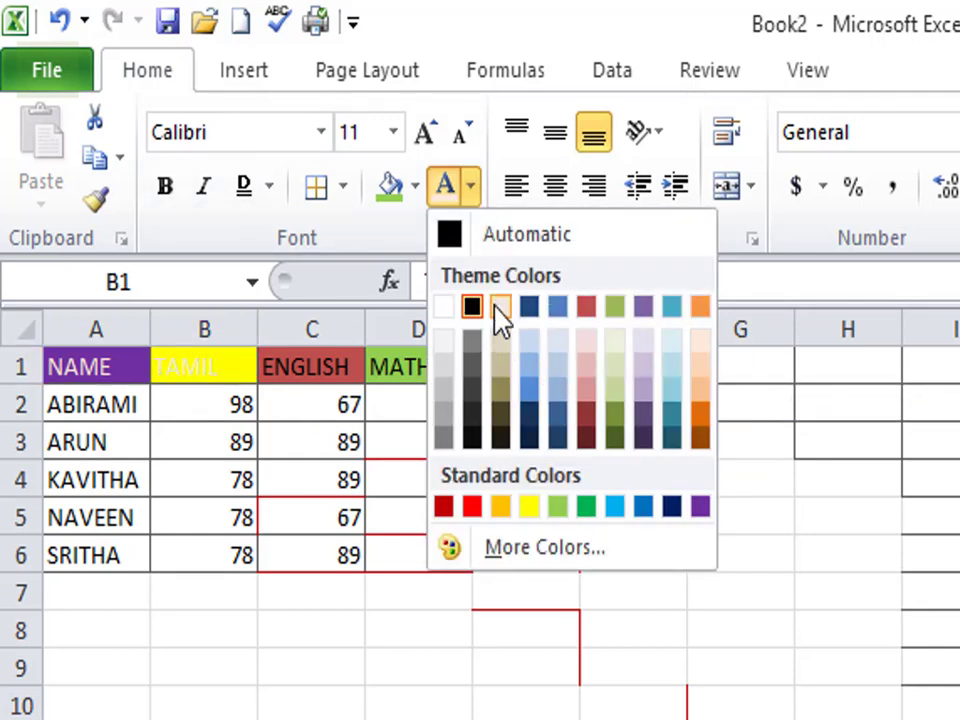
{"action": "left_click", "coordinate": [472, 507]}
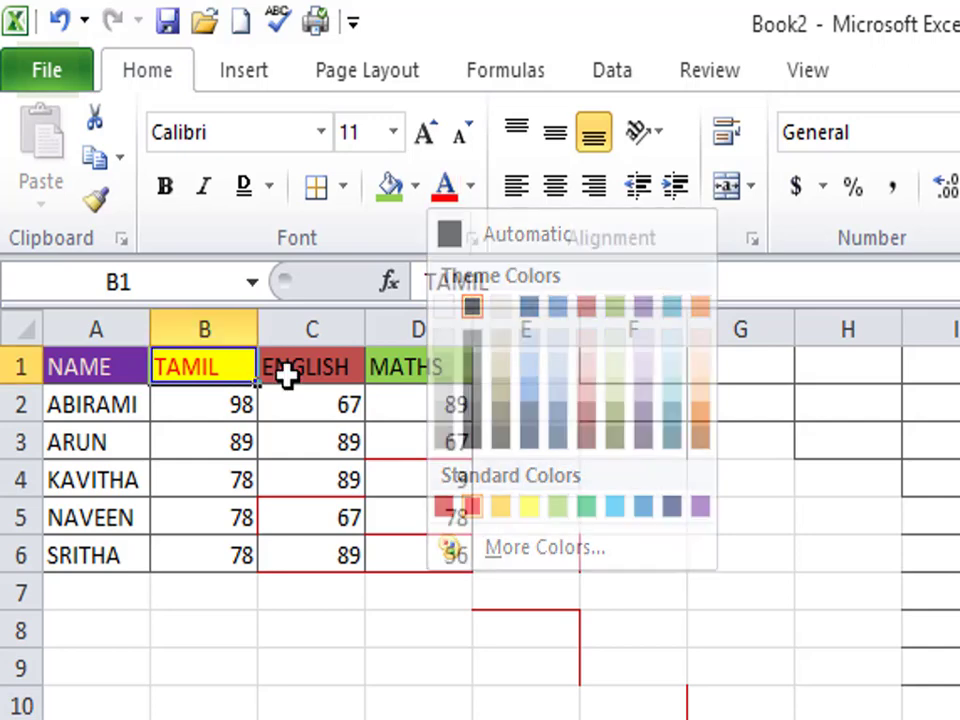
{"action": "left_click", "coordinate": [287, 374]}
{"action": "left_click", "coordinate": [470, 188]}
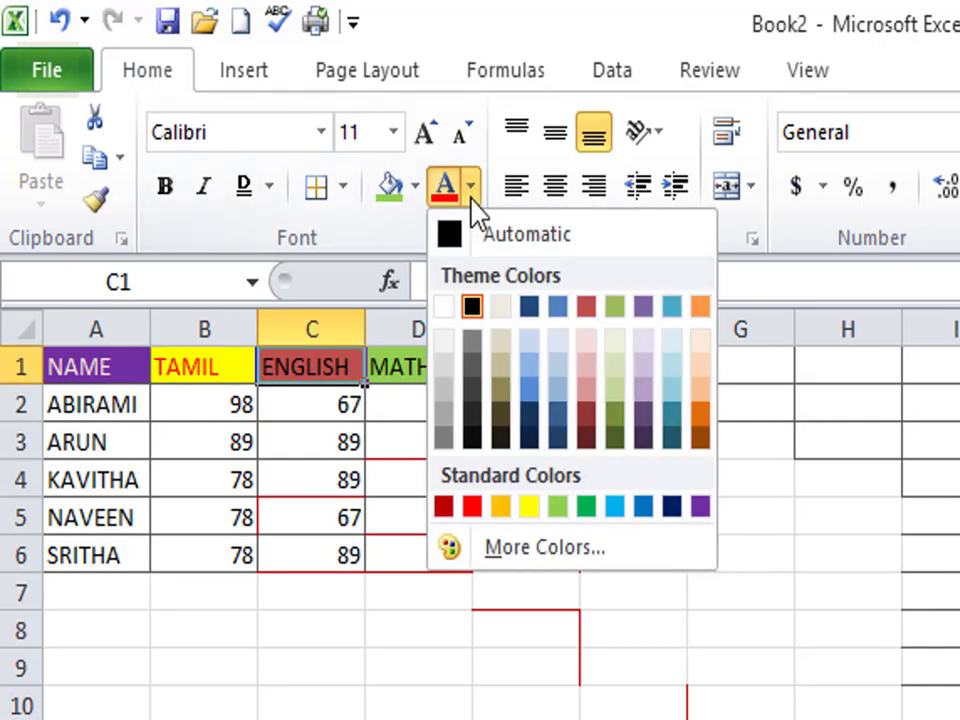
{"action": "left_click", "coordinate": [616, 510]}
{"action": "left_click", "coordinate": [429, 366]}
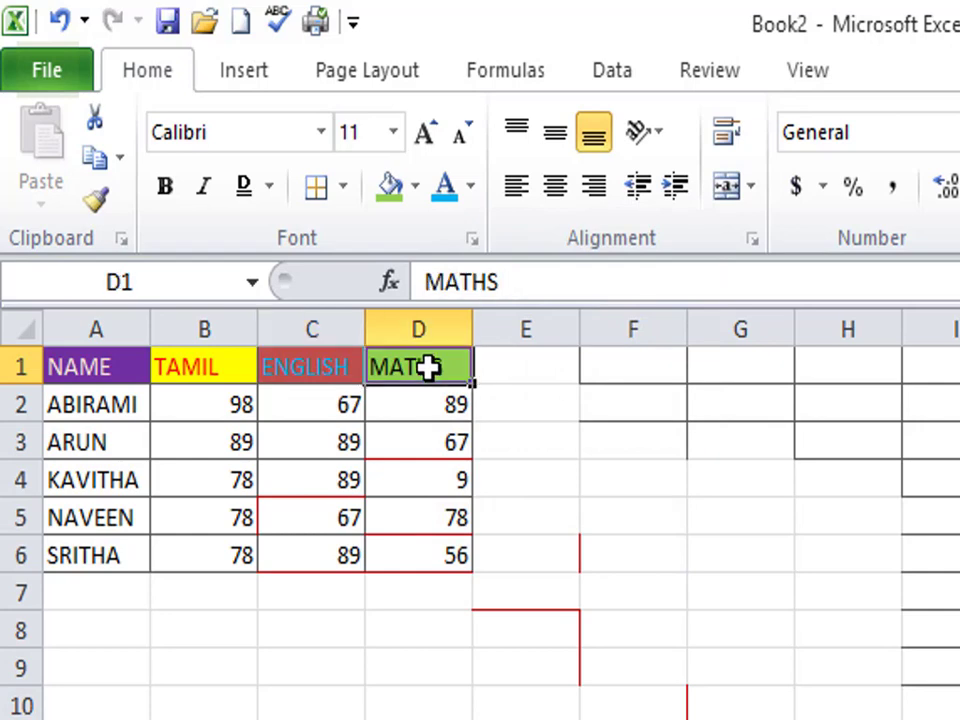
{"action": "left_click", "coordinate": [472, 190]}
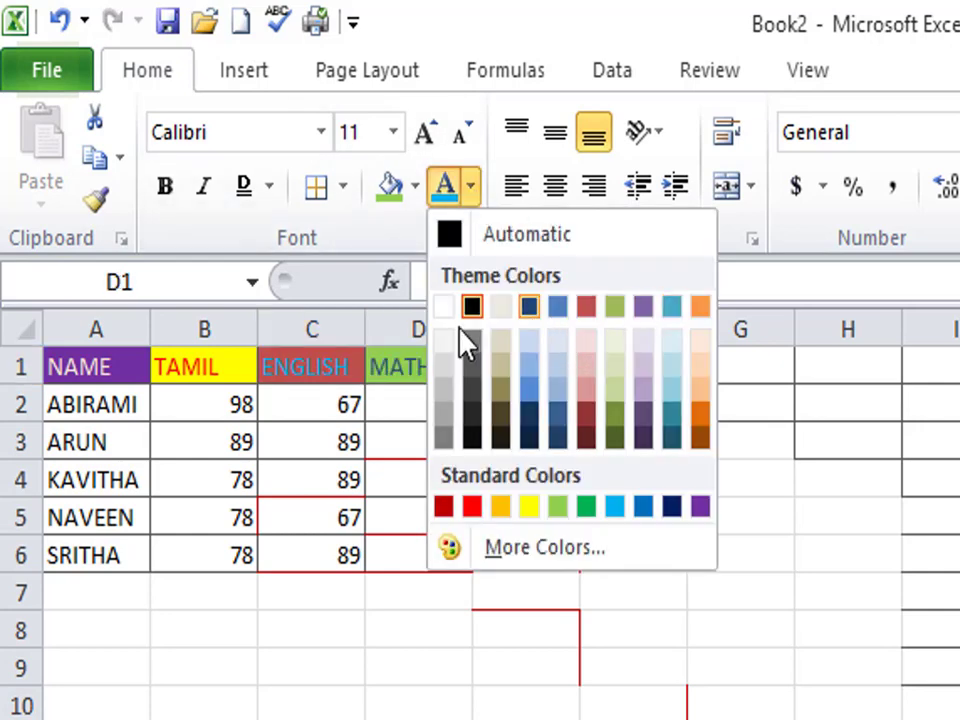
{"action": "left_click", "coordinate": [471, 442]}
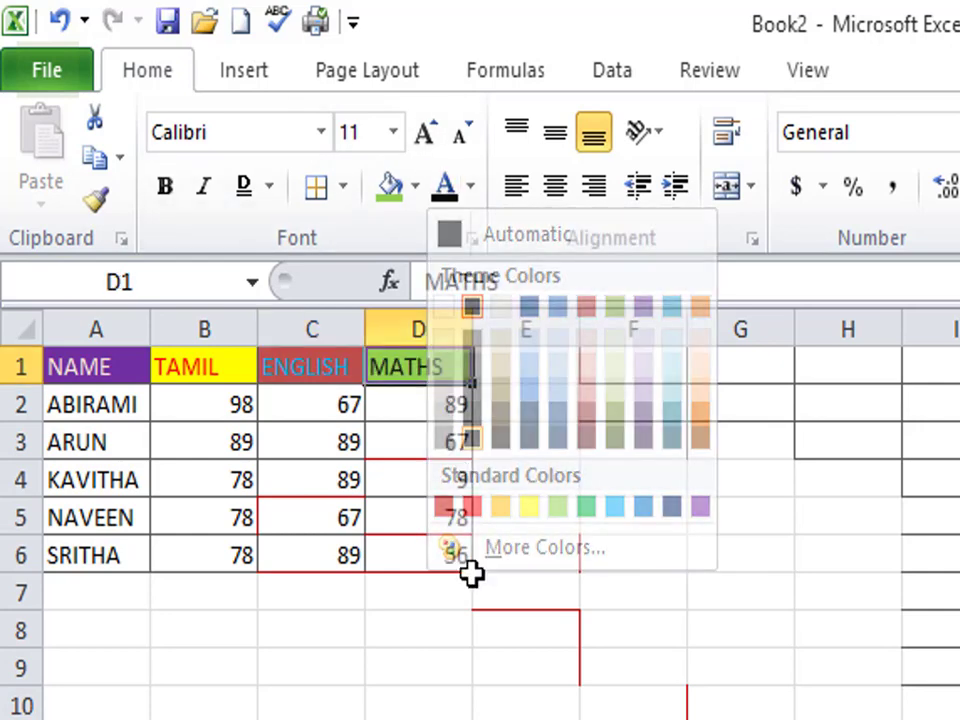
{"action": "left_click", "coordinate": [525, 667]}
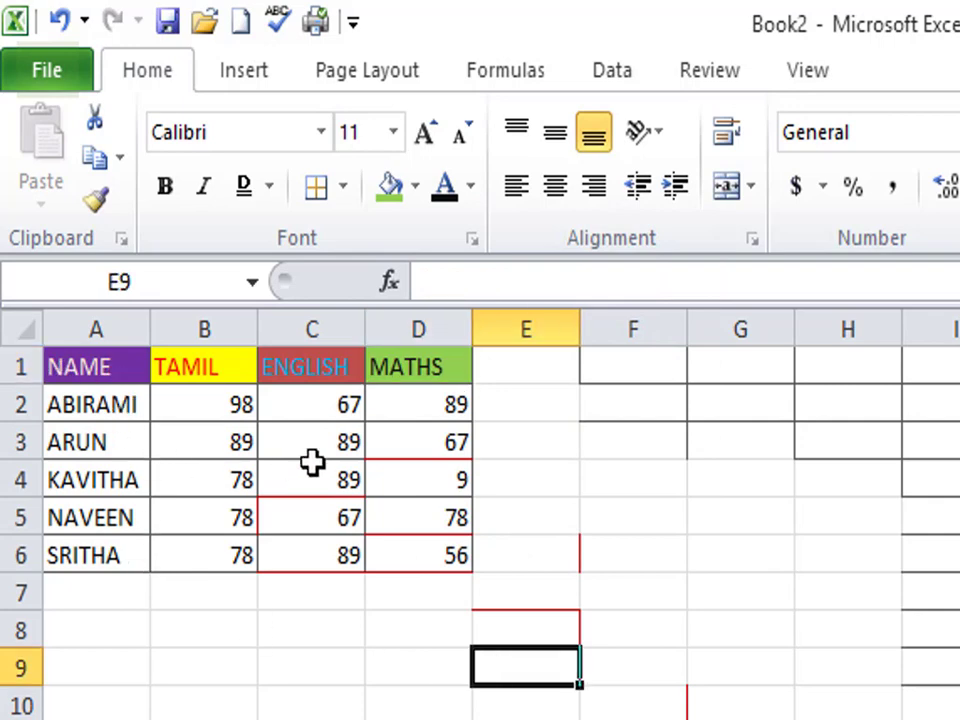